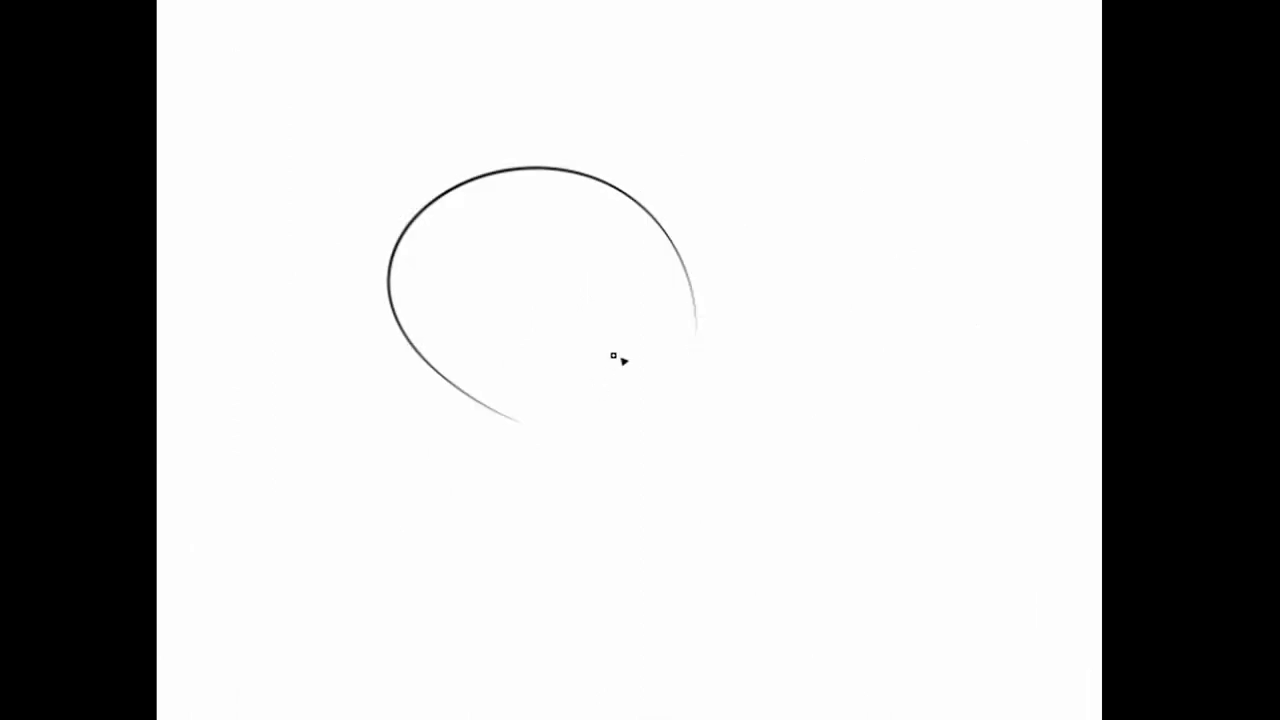
- Sketch the bill, a small oval and the inner face curve, undoing the misdrawn eye
left_click_drag(709, 327, 671, 399)
left_click_drag(816, 241, 825, 232)
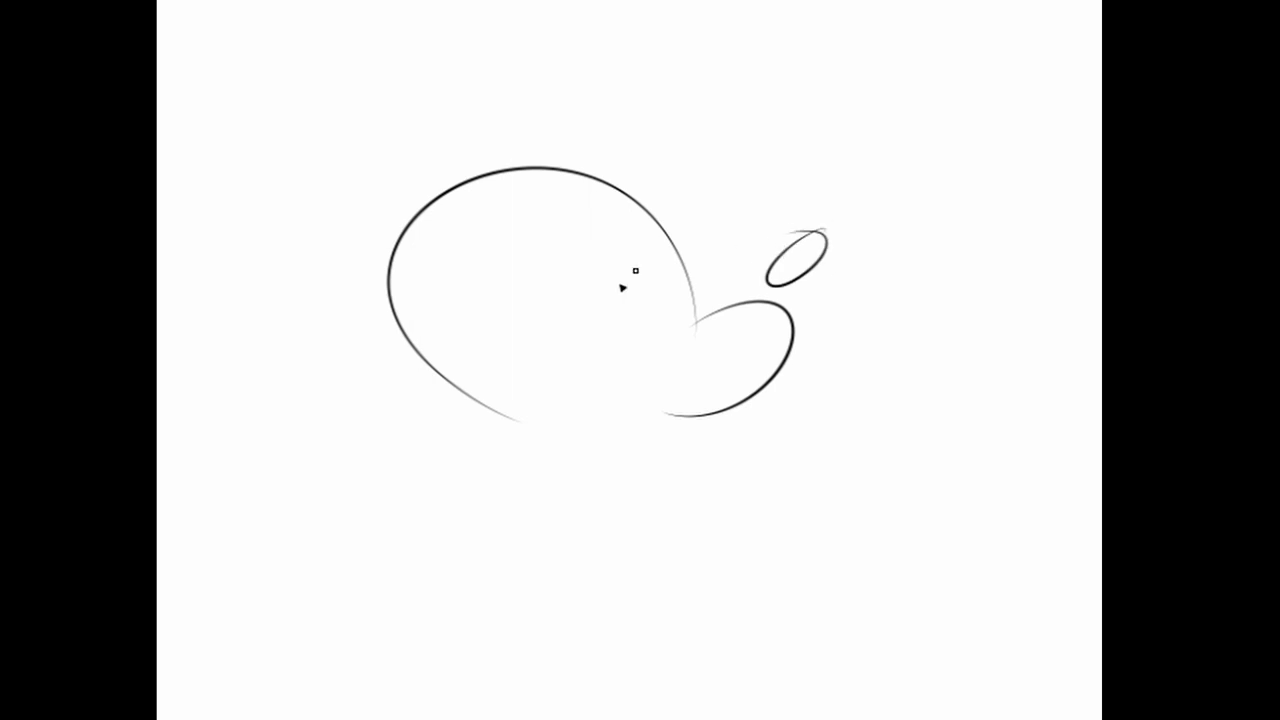
mouse_move(603, 325)
left_mouse_down()
mouse_move(600, 290)
mouse_move(636, 268)
mouse_move(681, 291)
left_mouse_up()
key("ctrl+z")
mouse_move(538, 172)
left_mouse_down()
mouse_move(505, 325)
mouse_move(475, 365)
mouse_move(495, 378)
left_mouse_up()
key("ctrl+z")
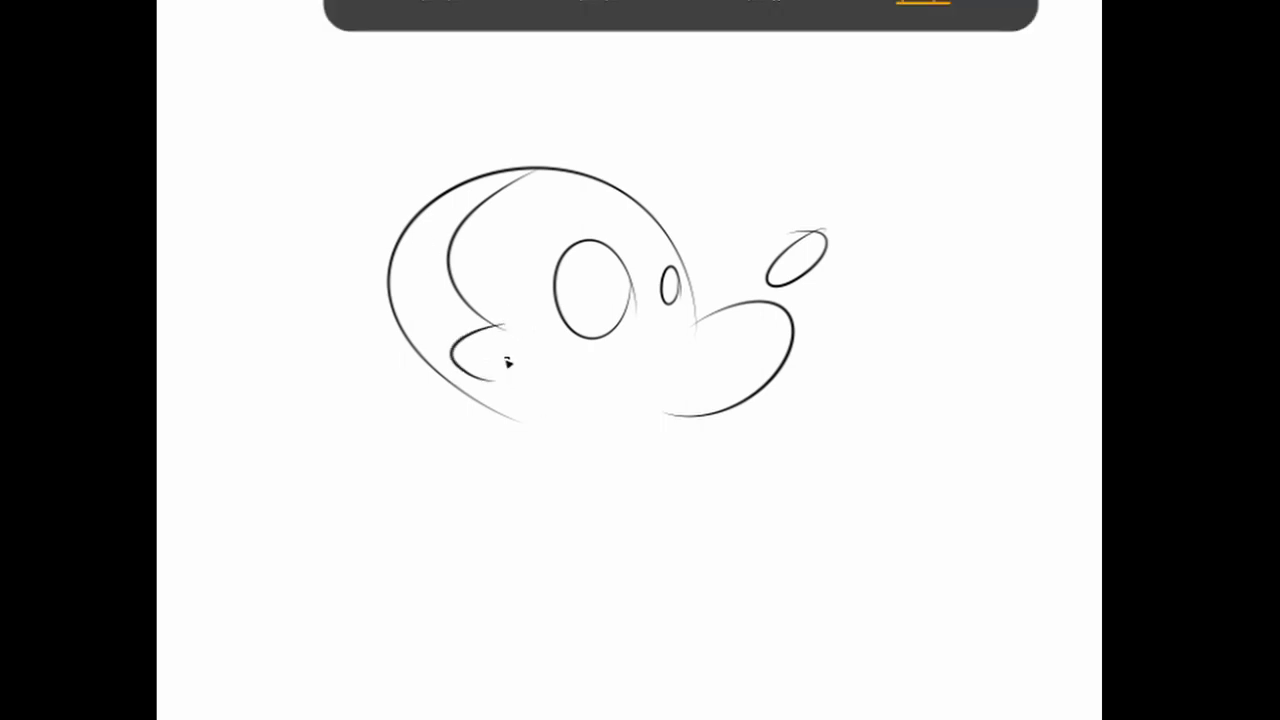
- Sketch a large oval left ear, a second ear, the chin curve and a clean mouth line
left_click_drag(420, 195, 425, 335)
key("ctrl+z")
left_click_drag(405, 215, 435, 332)
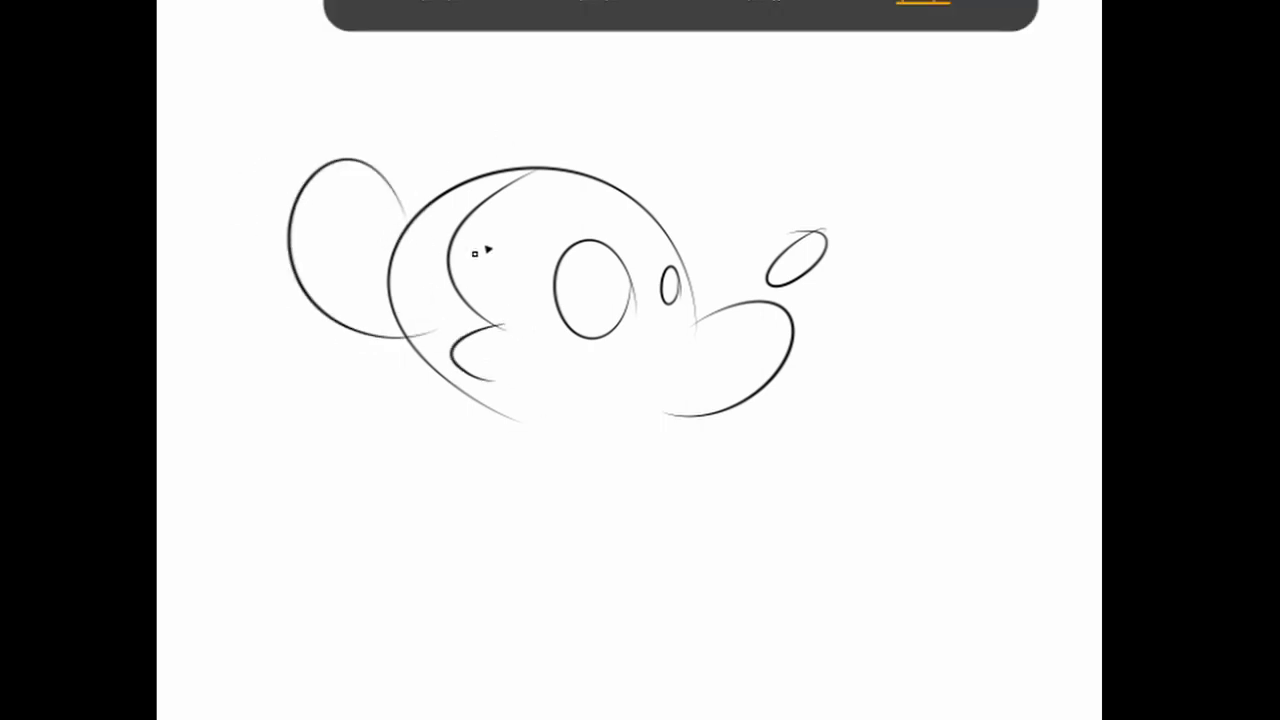
left_click_drag(498, 155, 545, 190)
mouse_move(512, 412)
left_mouse_down()
mouse_move(688, 410)
mouse_move(550, 360)
mouse_move(640, 382)
left_mouse_up()
key("ctrl+z")
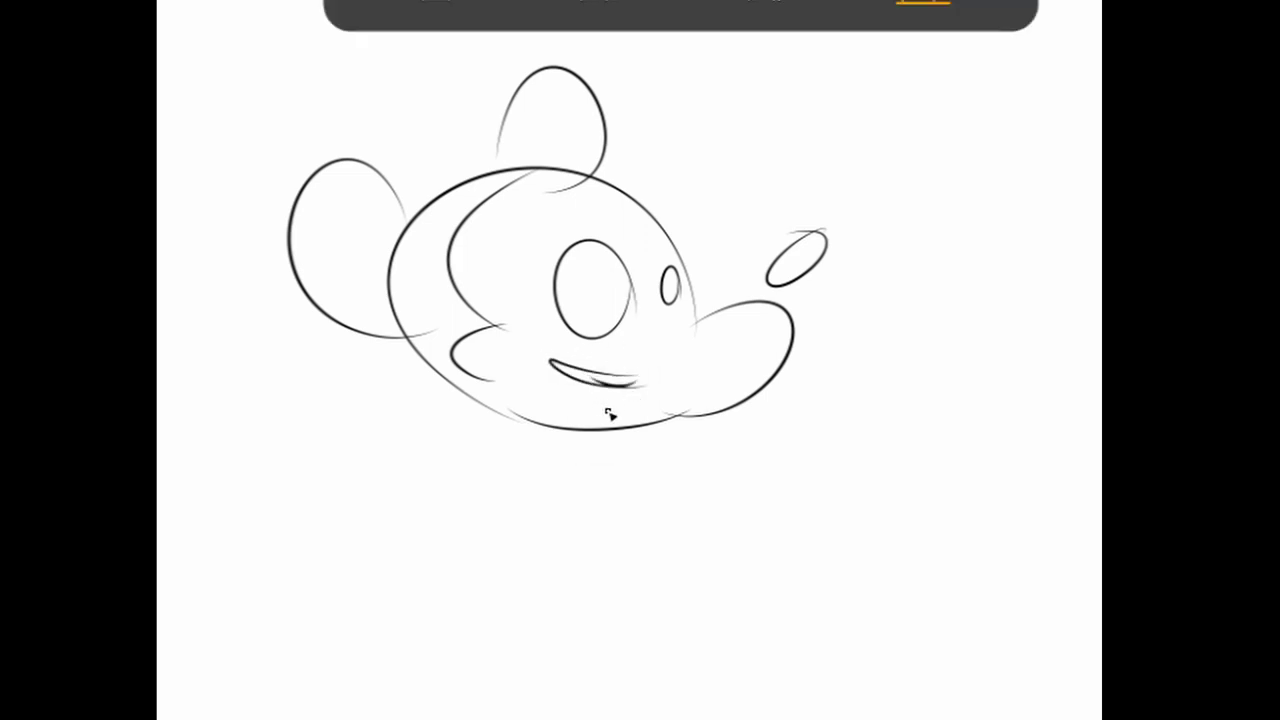
left_click_drag(590, 376, 640, 384)
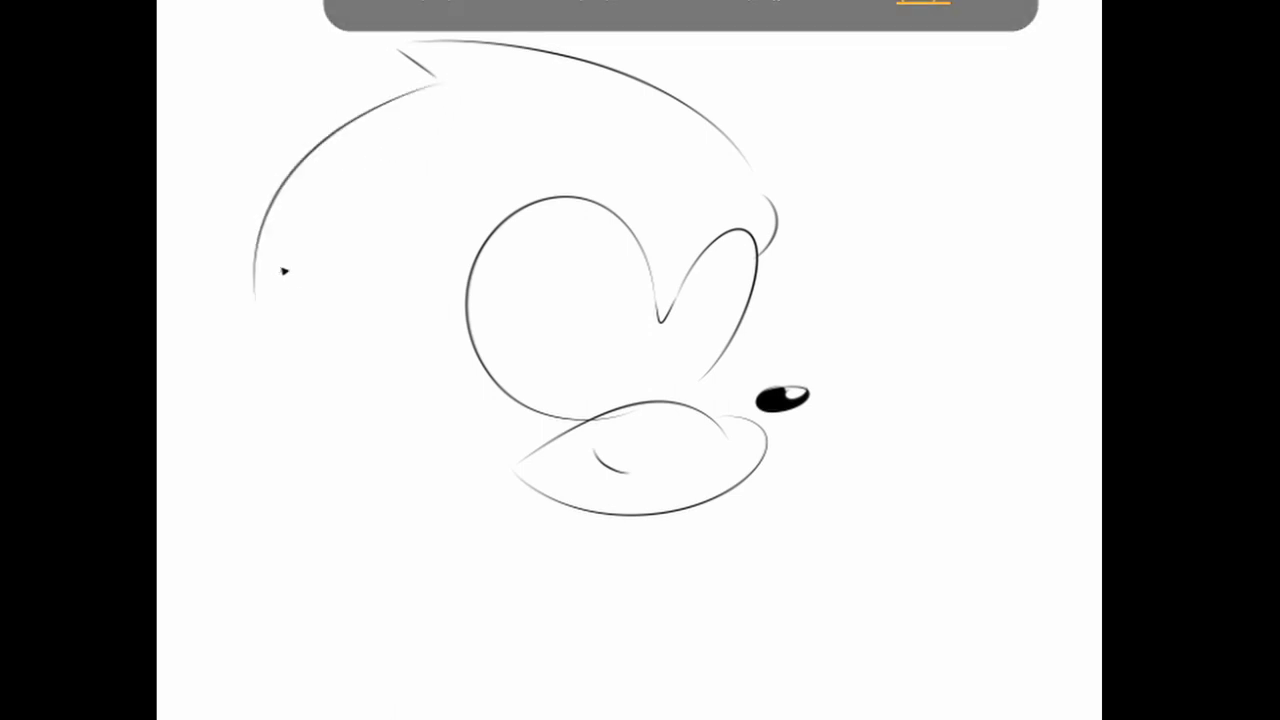
- Add quill strokes to the head's lower left and pupils in both eyes
mouse_move(375, 445)
left_mouse_down()
mouse_move(340, 548)
mouse_move(350, 685)
mouse_move(384, 660)
left_mouse_up()
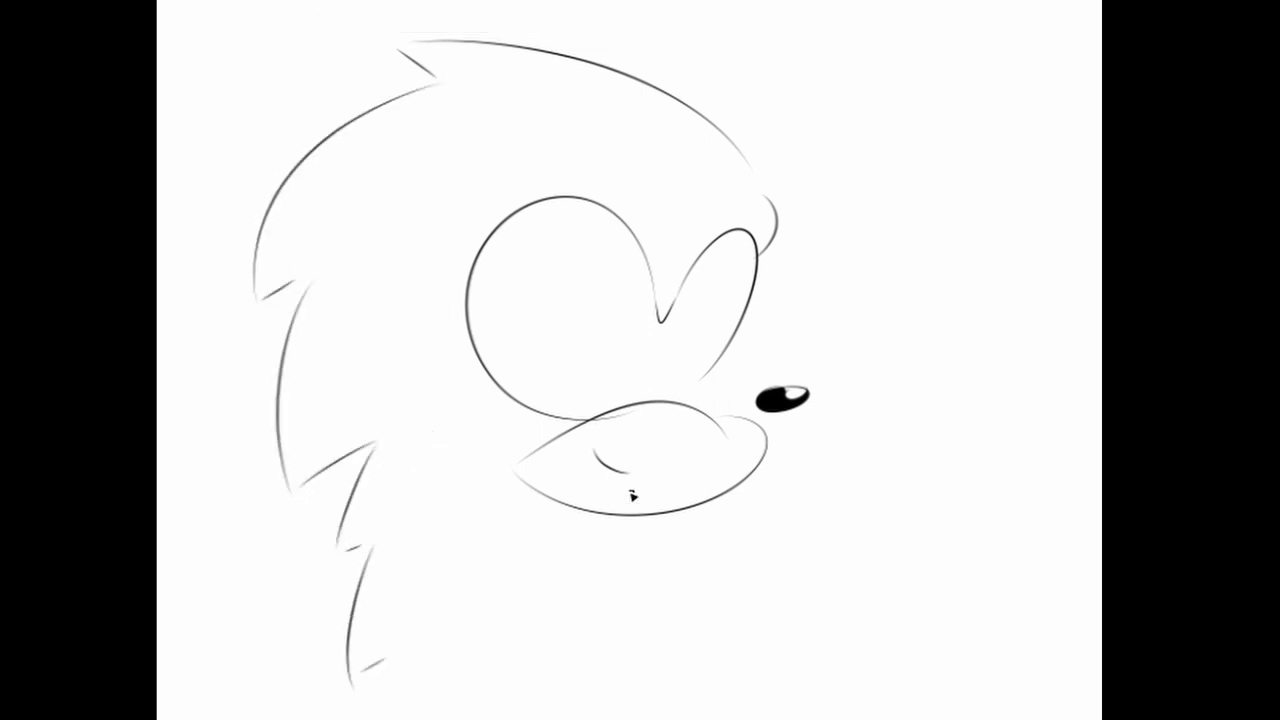
left_click_drag(576, 340, 574, 310)
left_click_drag(699, 324, 706, 300)
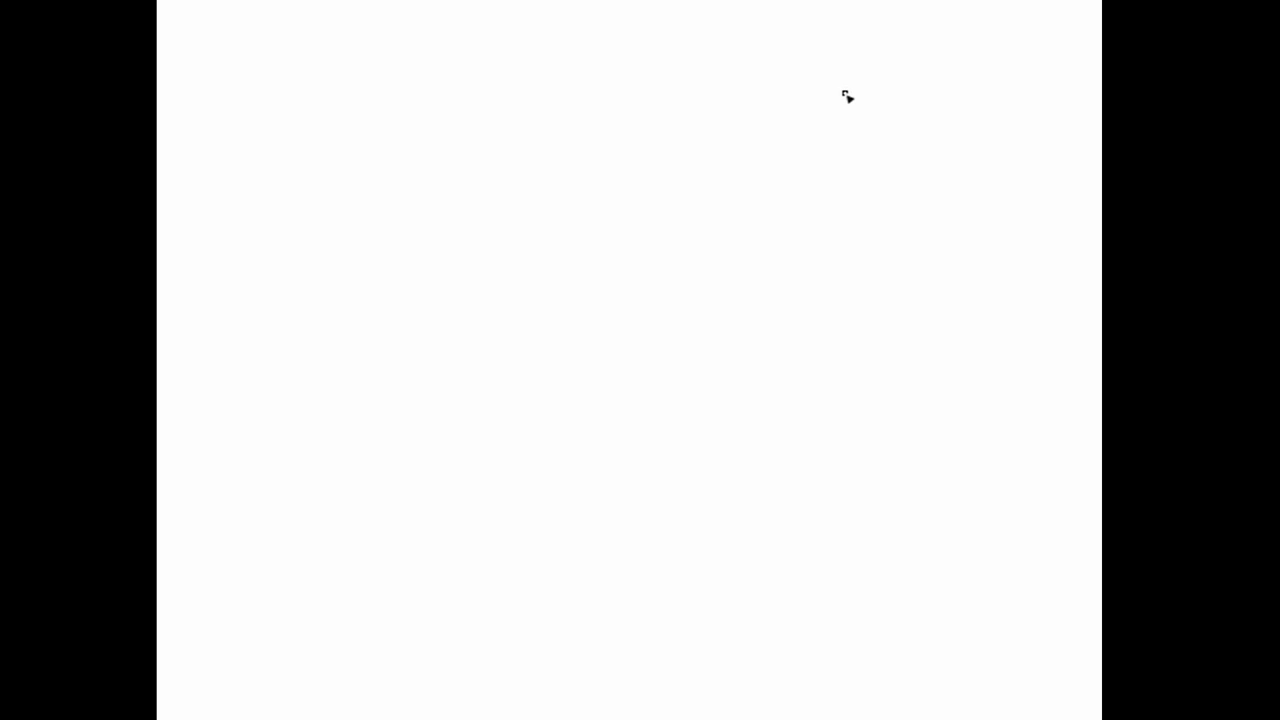
- Rough in the new head with hair lines, a hooked smile and pupils in both eyes
left_click_drag(565, 168, 514, 266)
left_click_drag(462, 218, 478, 284)
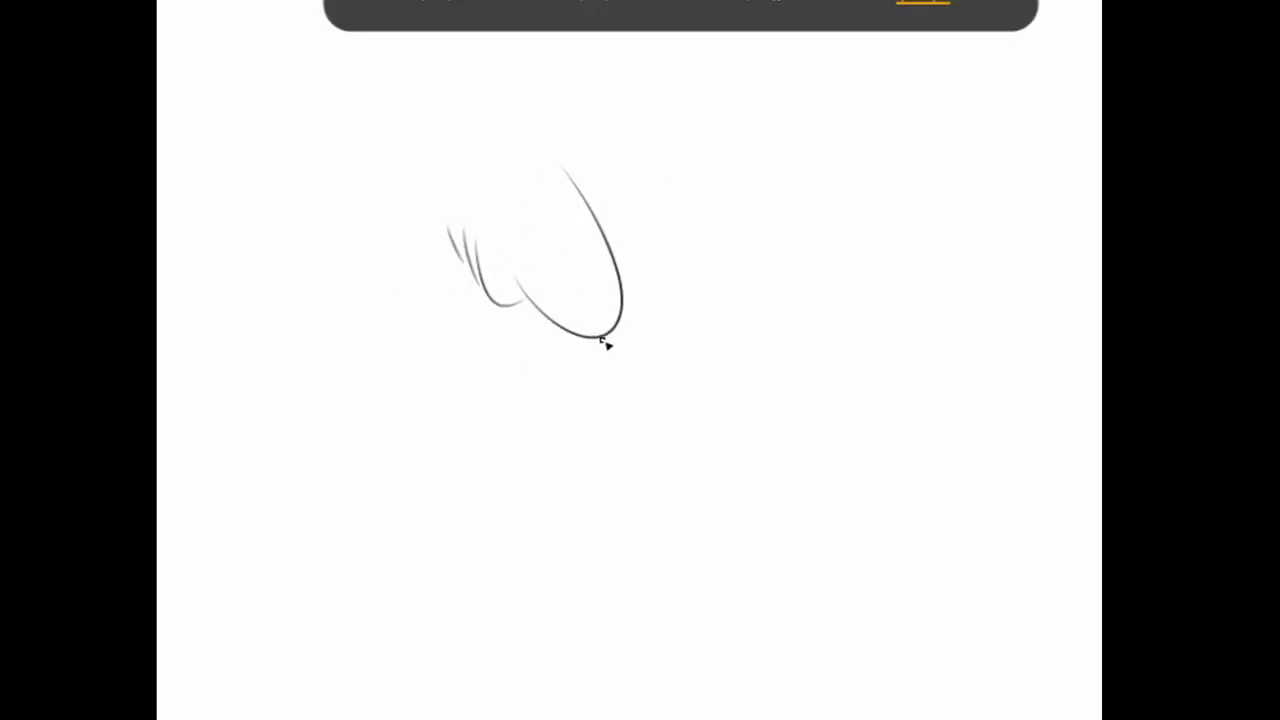
left_click_drag(560, 340, 610, 395)
mouse_move(622, 328)
left_mouse_down()
mouse_move(610, 377)
mouse_move(792, 390)
left_mouse_up()
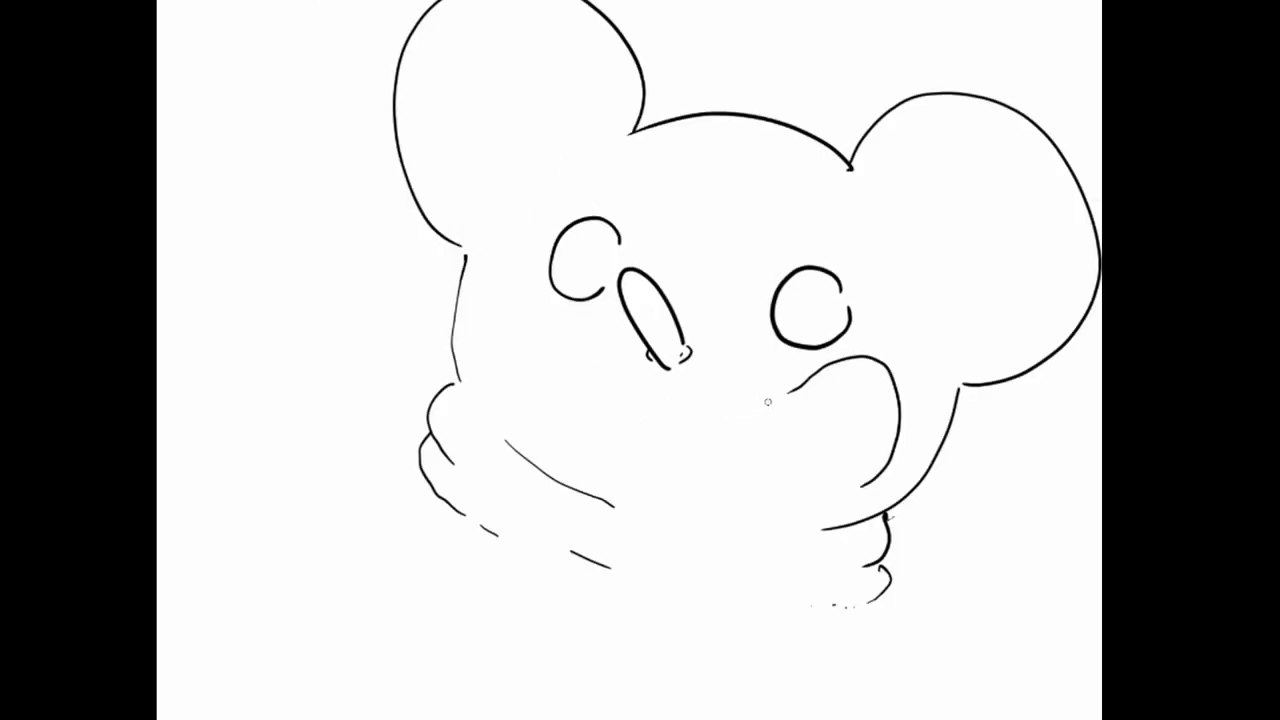
left_click_drag(598, 430, 750, 505)
left_click_drag(658, 462, 826, 425)
left_click_drag(815, 301, 812, 322)
left_click_drag(598, 252, 594, 273)
- Outline both arms, the sweater's bottom edge, a round button and wavy hem squiggles
mouse_move(882, 594)
left_mouse_down()
mouse_move(904, 645)
mouse_move(822, 714)
left_mouse_up()
mouse_move(388, 454)
left_mouse_down()
mouse_move(375, 647)
mouse_move(342, 605)
left_mouse_up()
mouse_move(822, 712)
left_mouse_down()
mouse_move(393, 622)
mouse_move(366, 656)
left_mouse_up()
left_click_drag(522, 612, 580, 634)
left_click_drag(627, 640, 680, 650)
left_click_drag(684, 668, 738, 670)
left_click_drag(470, 580, 460, 615)
left_click_drag(750, 672, 766, 682)
- Extend the arm outlines and add lower-edge strokes, redrawing the lower-right one further left
left_click_drag(912, 610, 975, 715)
left_click_drag(1052, 646, 1004, 716)
mouse_move(386, 456)
left_mouse_down()
mouse_move(240, 552)
mouse_move(220, 352)
left_mouse_up()
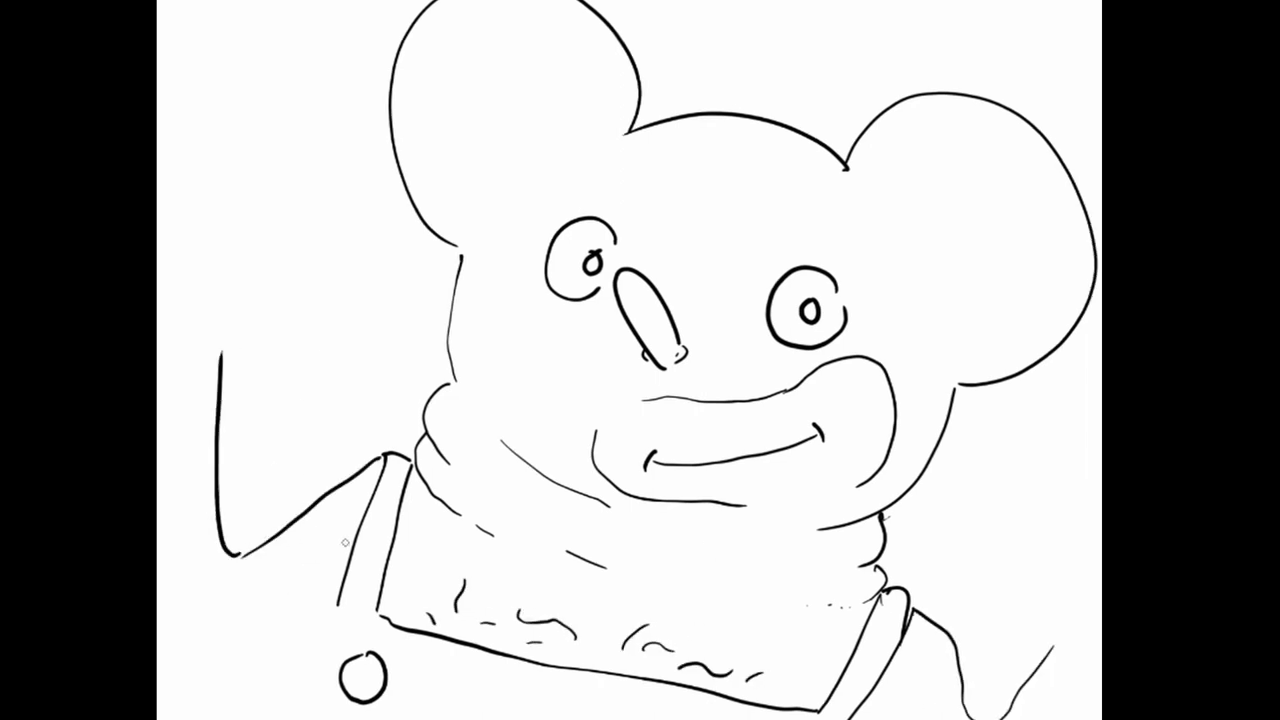
left_click_drag(338, 546, 204, 622)
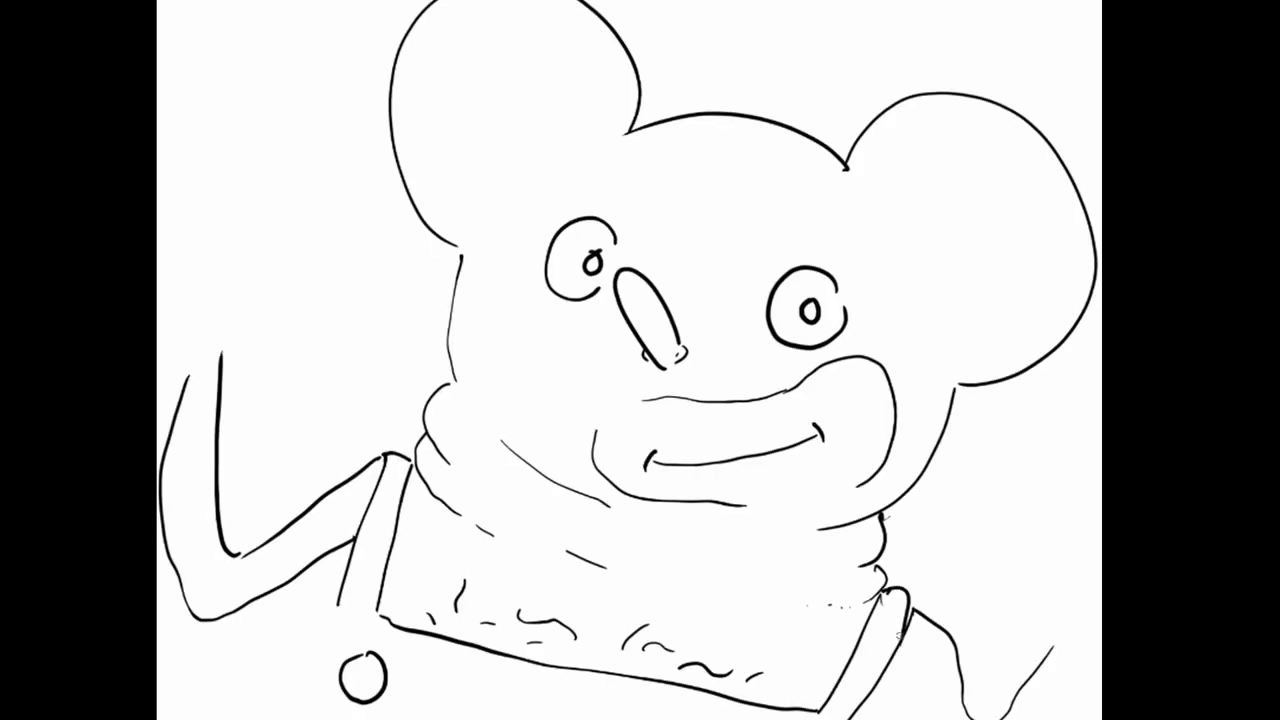
left_click_drag(903, 612, 928, 719)
key("ctrl+z")
left_click_drag(905, 625, 894, 719)
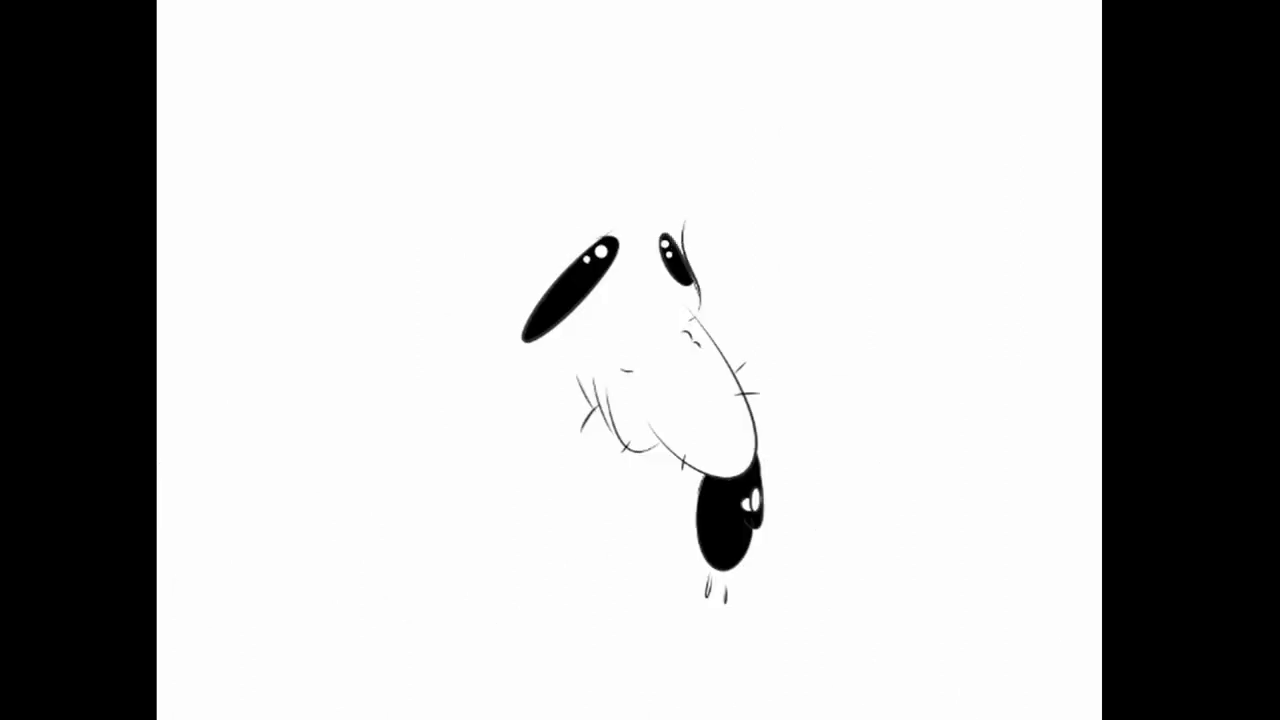
- Draw the long head outline and chin curve, plus fur tufts inside both ears
mouse_move(688, 262)
left_mouse_down()
mouse_move(460, 440)
mouse_move(630, 465)
left_mouse_up()
mouse_move(468, 172)
left_mouse_down()
mouse_move(650, 140)
mouse_move(490, 298)
left_mouse_up()
left_click_drag(975, 222, 905, 238)
left_click_drag(878, 185, 955, 355)
left_click_drag(515, 100, 528, 172)
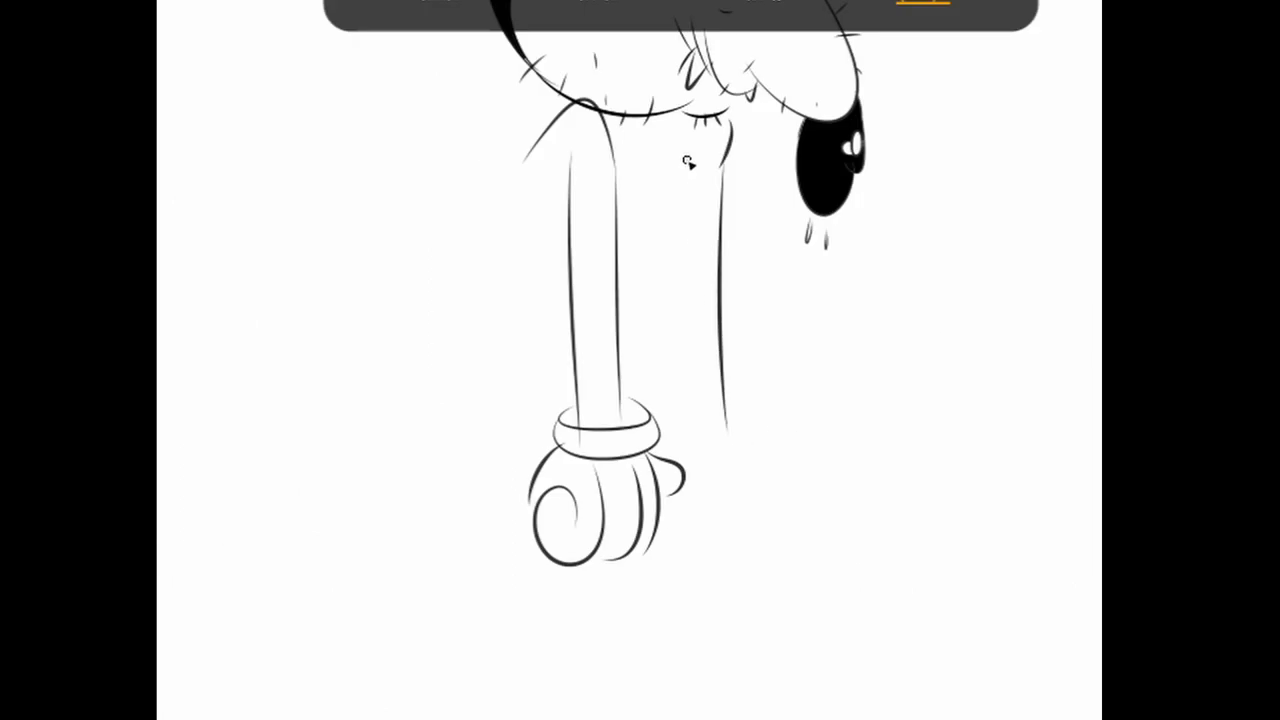
- Redraw the vertical arm line and start shaping the second glove's curled fingers
left_click_drag(690, 195, 686, 415)
key("ctrl+z")
left_click_drag(696, 181, 702, 400)
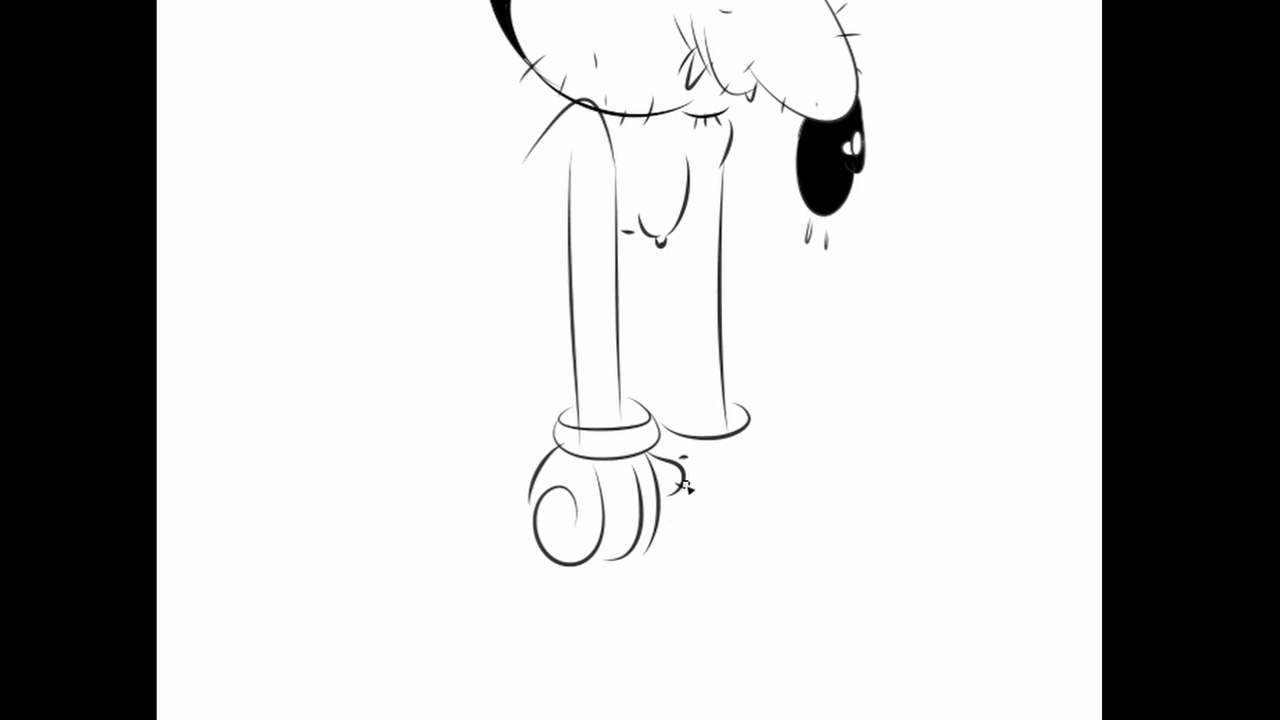
left_click_drag(686, 478, 697, 545)
left_click_drag(718, 492, 704, 568)
left_click_drag(720, 510, 742, 540)
key("ctrl+z")
- Retry the glove outline several times, settling on its left side and bottom curve
key("ctrl+z")
left_click_drag(745, 445, 720, 505)
key("ctrl+z")
mouse_move(745, 410)
left_mouse_down()
mouse_move(735, 484)
mouse_move(700, 514)
left_mouse_up()
key("ctrl+z")
key("ctrl+z")
left_click_drag(766, 420, 720, 492)
key("ctrl+z")
left_click_drag(766, 430, 690, 545)
- Finish the glove's right side up to the cuff, then paint pink near the left ear
key("ctrl+z")
key("ctrl+z")
mouse_move(668, 500)
left_mouse_down()
mouse_move(730, 545)
mouse_move(742, 410)
left_mouse_up()
key("ctrl+z")
mouse_move(760, 545)
left_mouse_down()
mouse_move(742, 410)
mouse_move(757, 485)
left_mouse_up()
key("ctrl+z")
key("ctrl+z")
key("ctrl+y")
key("ctrl+z")
left_click_drag(735, 545, 745, 445)
key("ctrl+z")
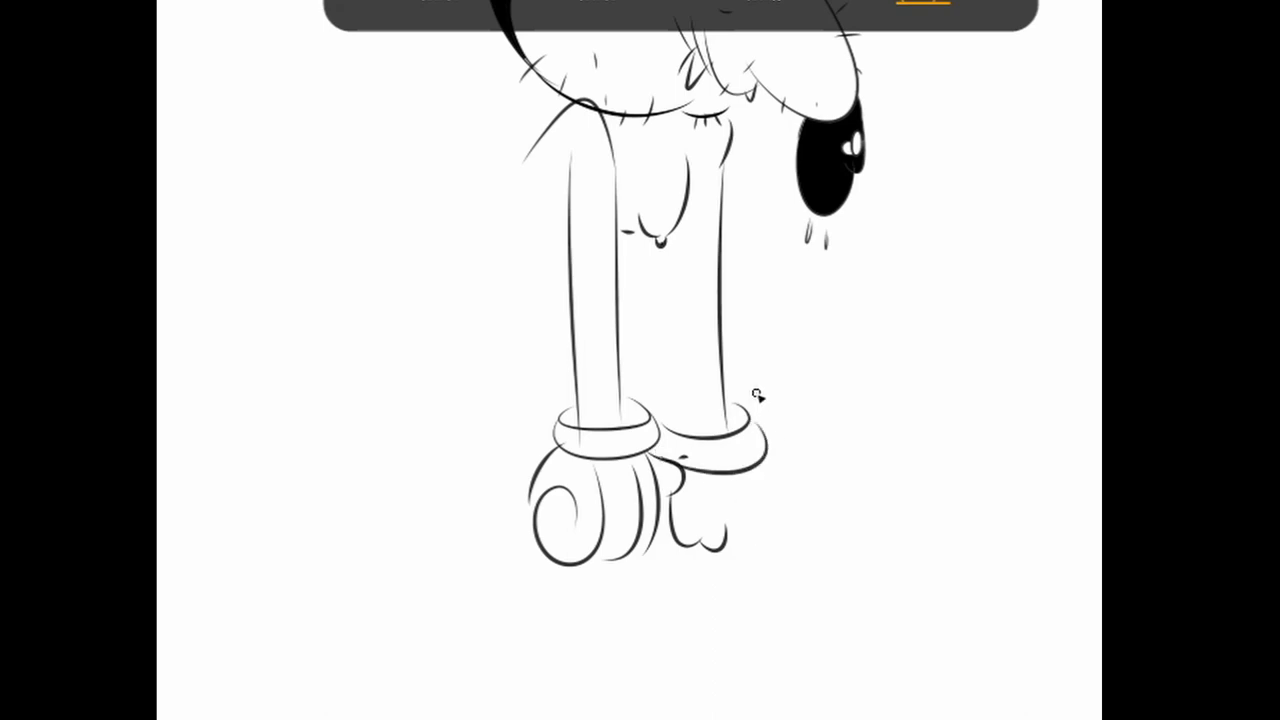
left_click_drag(657, 452, 756, 414)
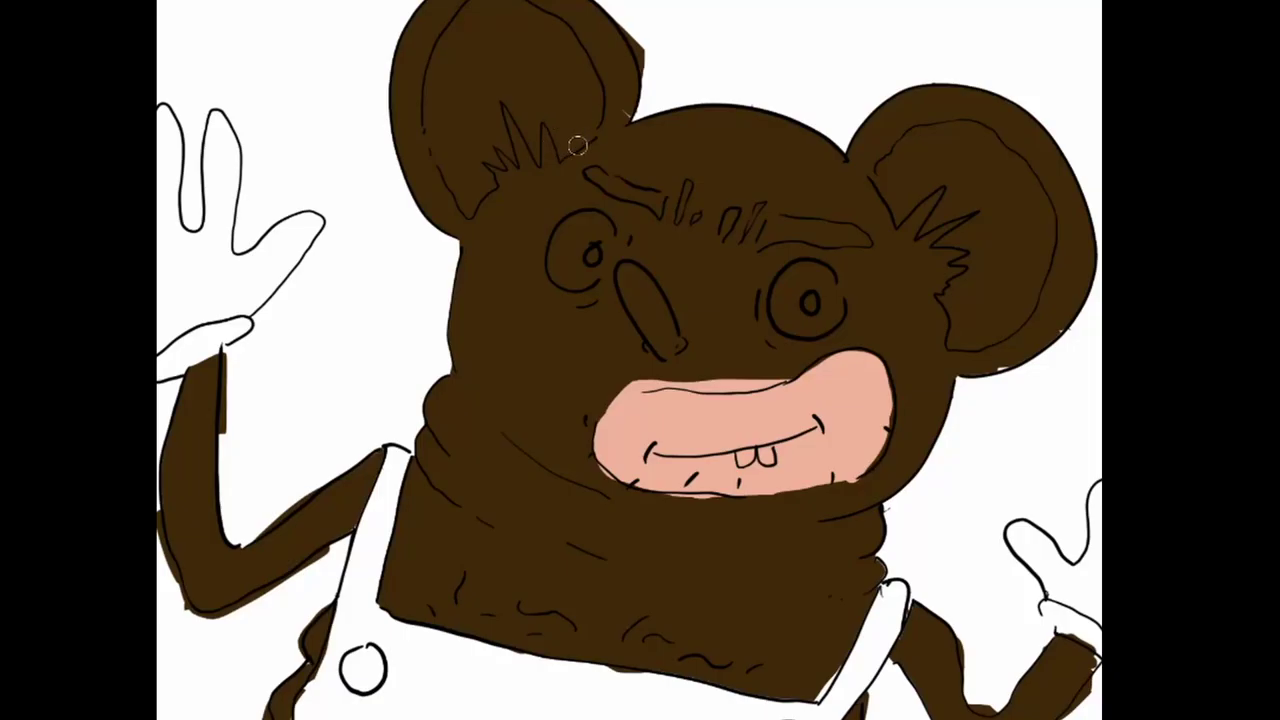
left_click_drag(567, 152, 597, 127)
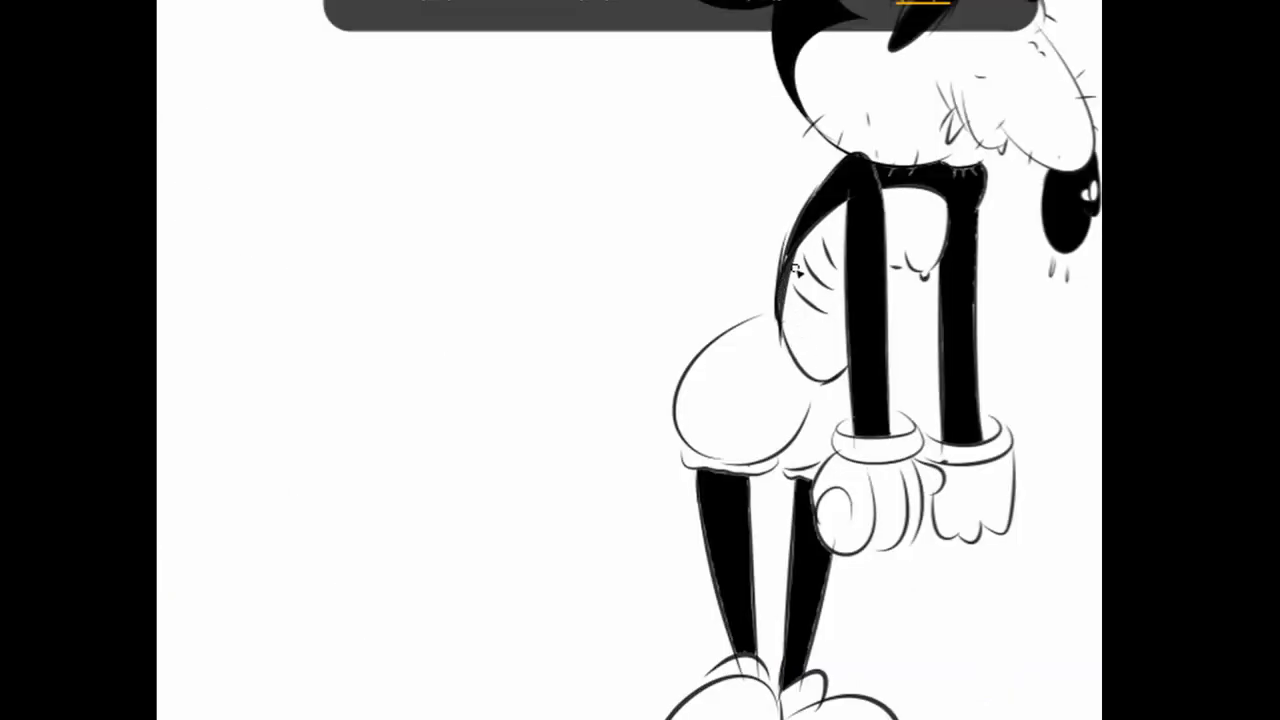
- Thicken the arm outline, draw the long tail and paint the inner ear pink
left_click_drag(779, 312, 800, 248)
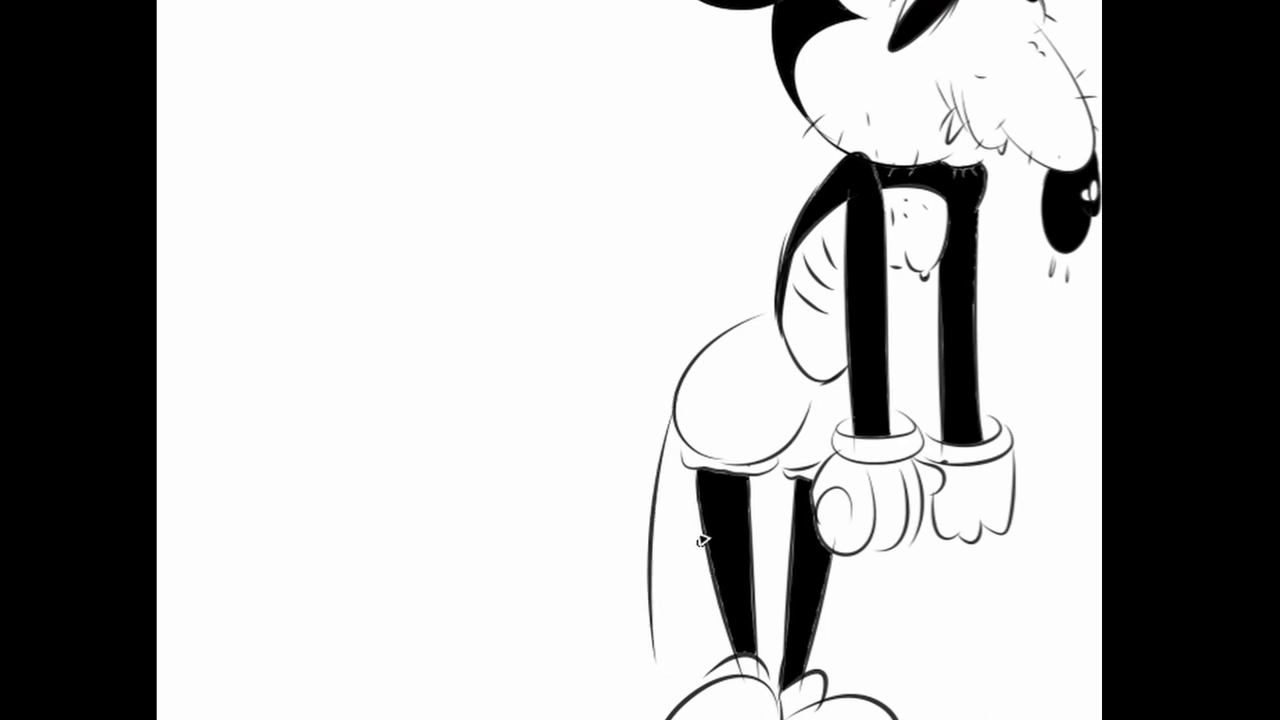
mouse_move(680, 430)
left_mouse_down()
mouse_move(624, 718)
mouse_move(486, 673)
left_mouse_up()
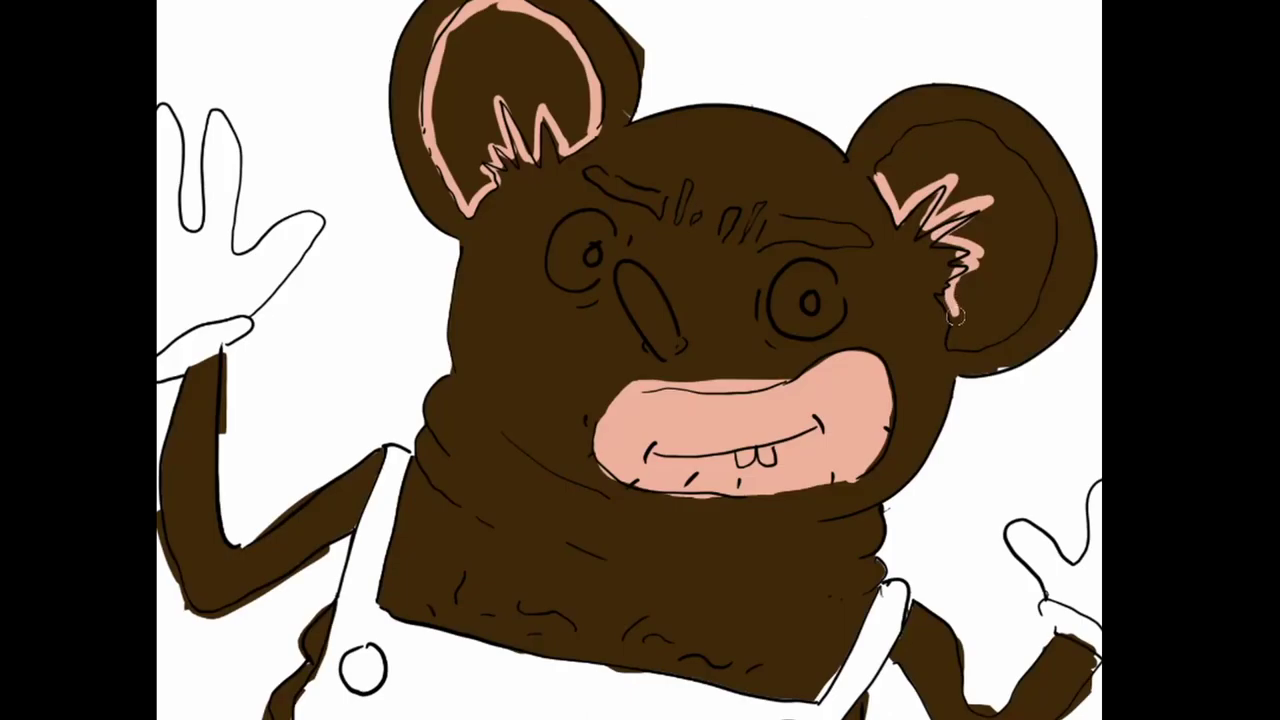
mouse_move(954, 315)
left_mouse_down()
mouse_move(1034, 309)
mouse_move(972, 124)
left_mouse_up()
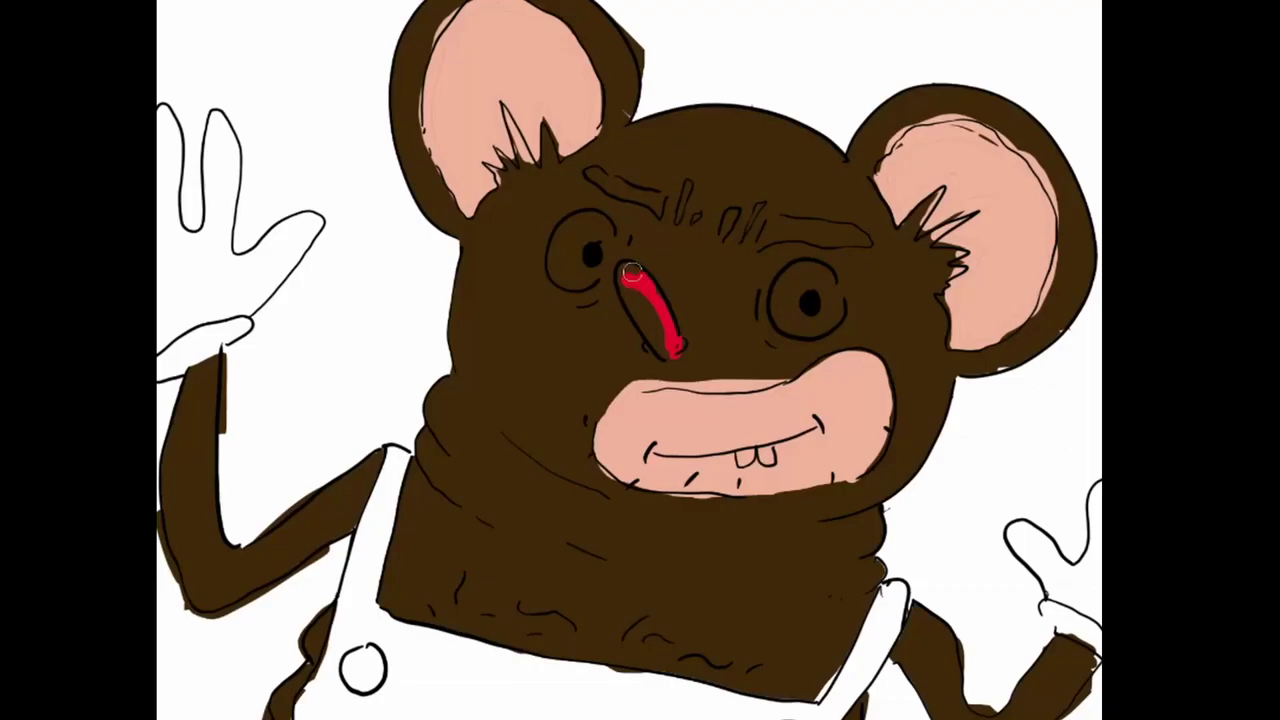
- Paint the nose solid red and redraw the small star left of the mouse
left_click_drag(632, 272, 660, 346)
left_click_drag(640, 298, 666, 344)
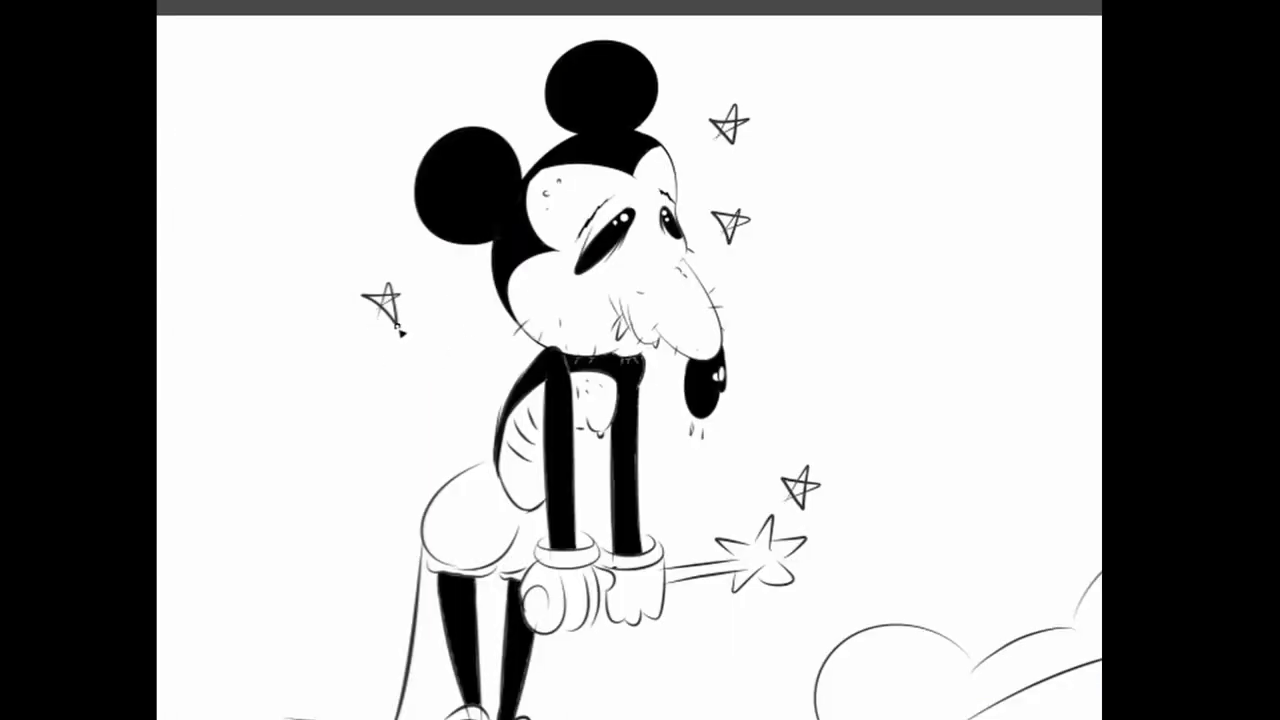
key("ctrl+z")
key("ctrl+z")
left_click_drag(384, 318, 414, 292)
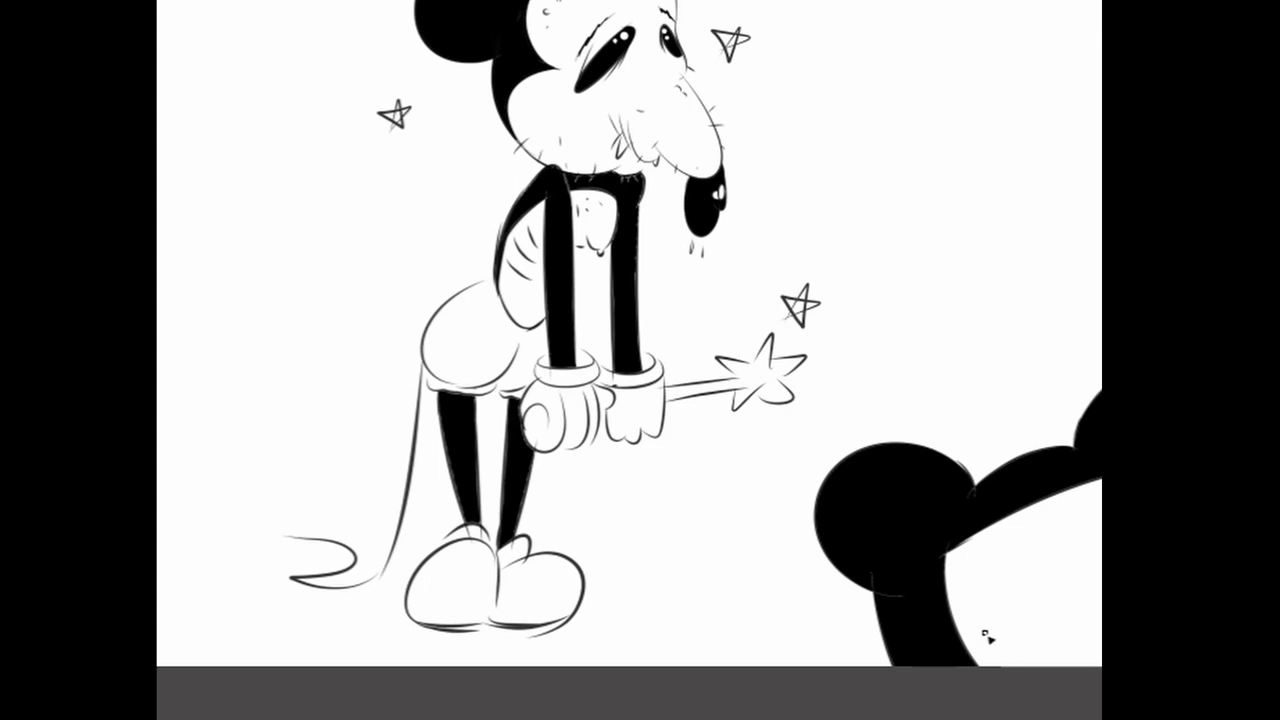
- Handwrite a word inside the corner mouse-head shape, removing stray strokes
mouse_move(985, 620)
left_mouse_down()
mouse_move(1010, 590)
mouse_move(1030, 605)
mouse_move(995, 640)
left_mouse_up()
key("ctrl+z")
left_click_drag(990, 565, 1020, 640)
mouse_move(1020, 545)
left_mouse_down()
mouse_move(1035, 638)
mouse_move(1058, 593)
mouse_move(1100, 625)
left_mouse_up()
left_click_drag(1045, 590, 1100, 660)
left_click_drag(1092, 580, 1102, 596)
key("ctrl+z")
key("ctrl+z")
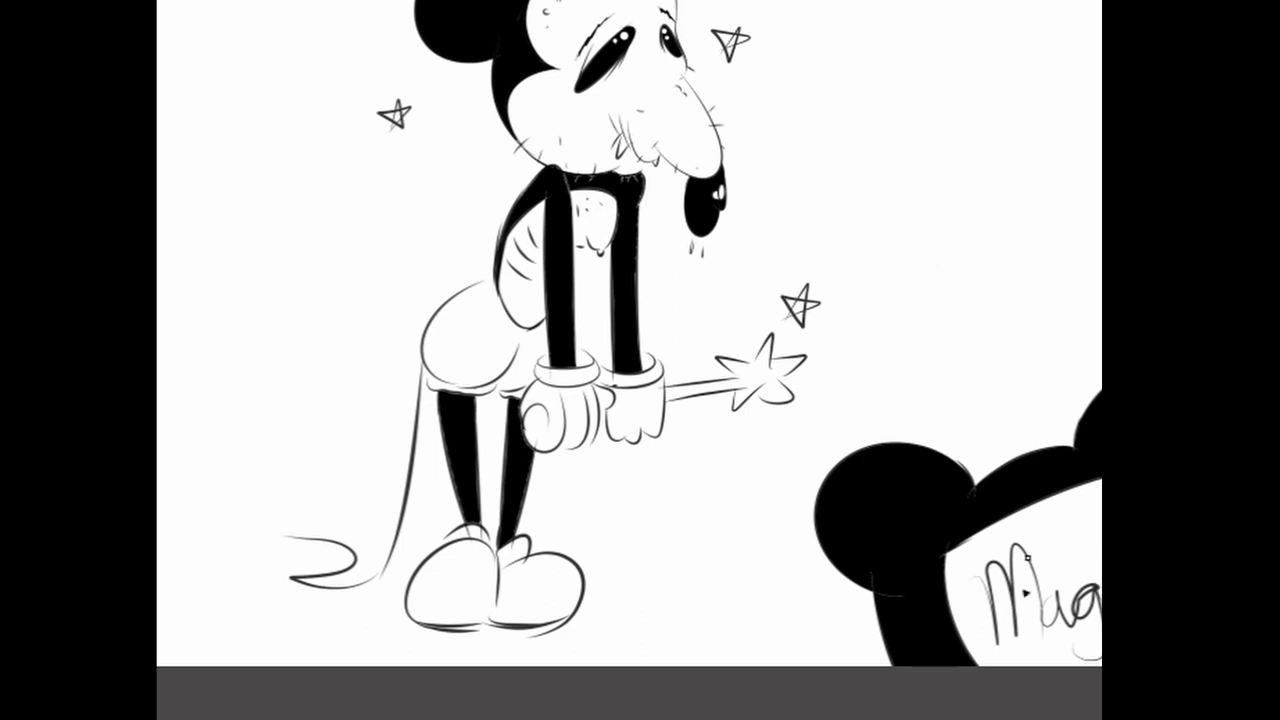
- Brush a soft grey ground shadow under the mouse's feet, redrawing it once
left_click_drag(976, 572, 993, 580)
scroll(640, 360, "down", 3)
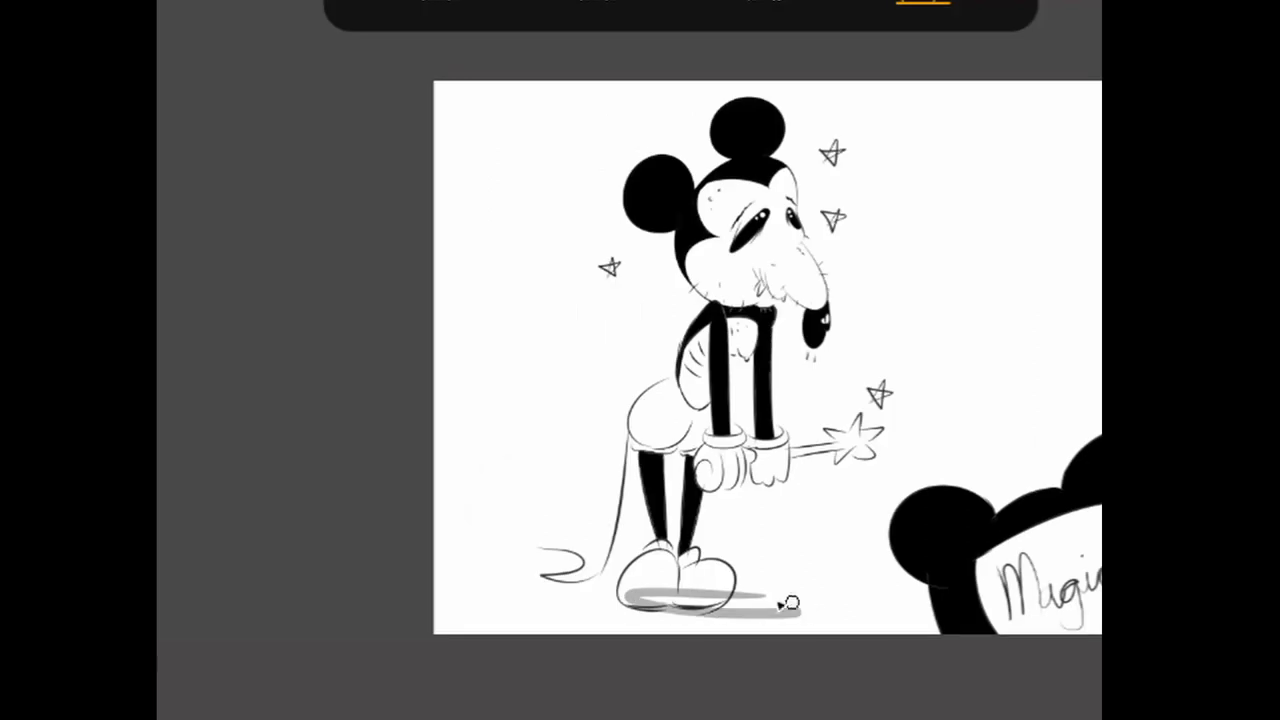
left_click_drag(790, 604, 640, 597)
key("ctrl+z")
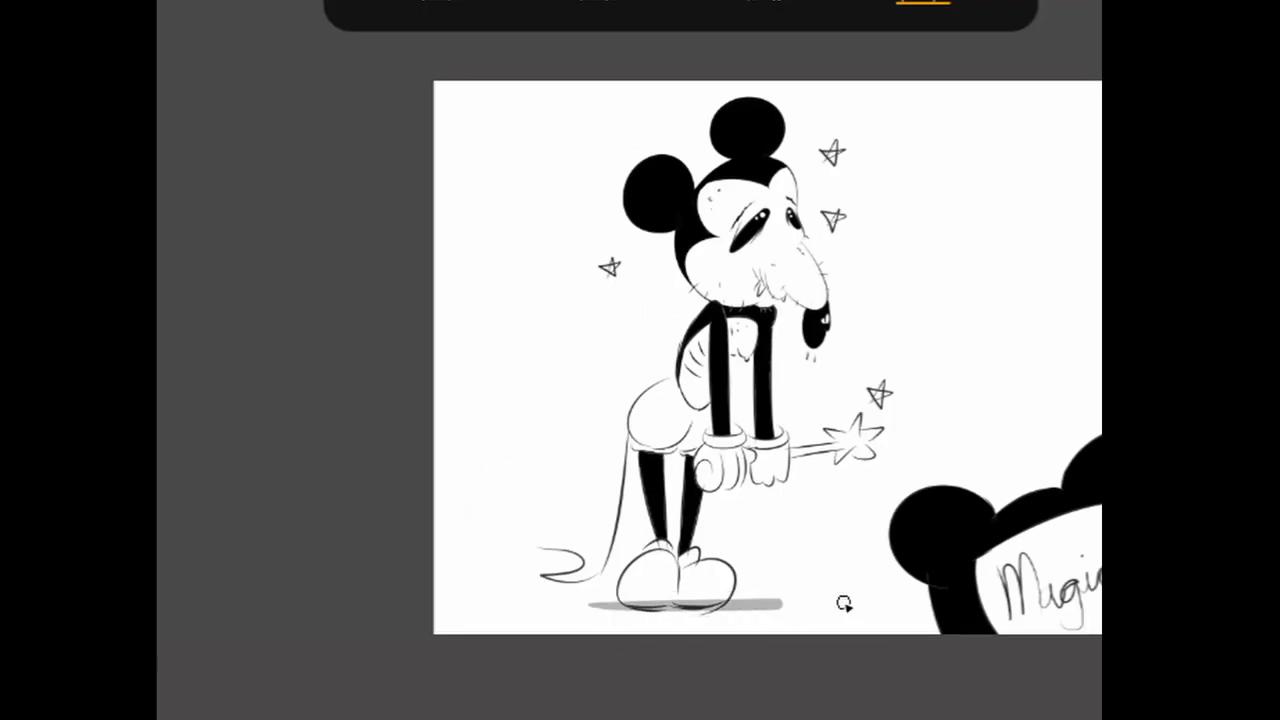
left_click_drag(585, 606, 860, 593)
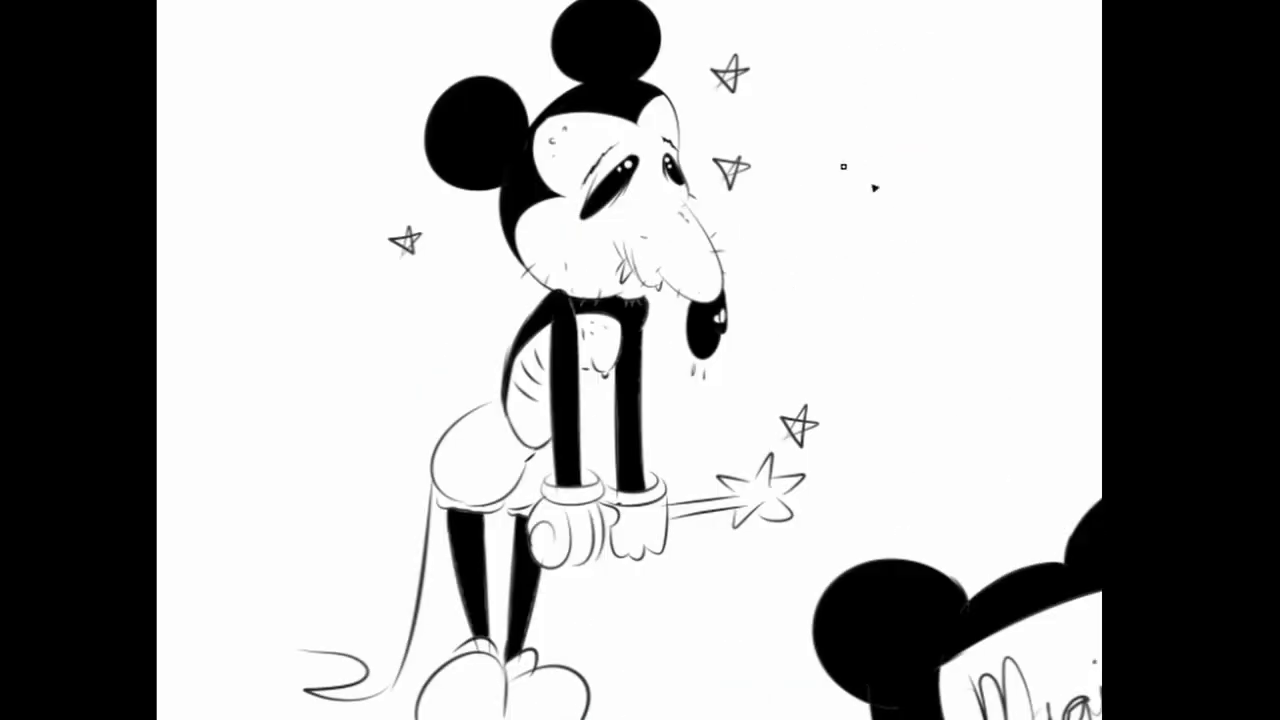
- Shade the shorts, chest, cheeks and snout in soft grey
mouse_move(495, 425)
left_mouse_down()
mouse_move(470, 472)
mouse_move(485, 440)
left_mouse_up()
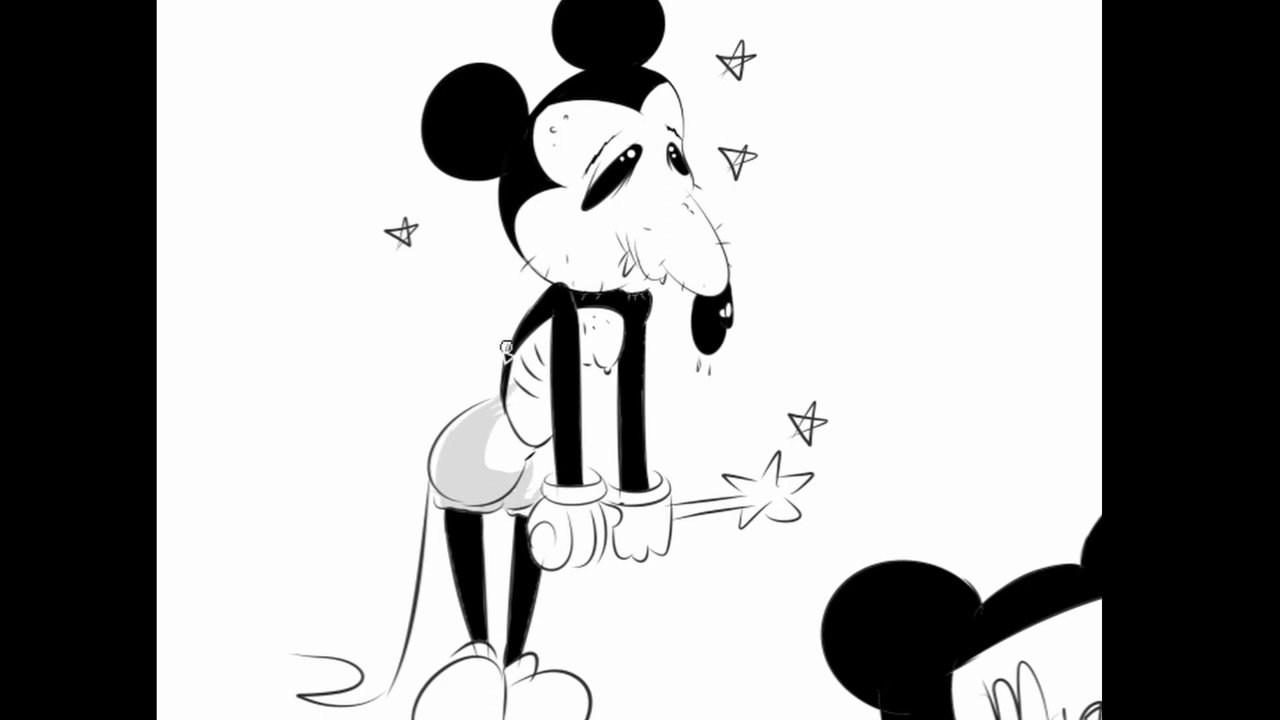
left_click_drag(500, 330, 540, 400)
mouse_move(545, 200)
left_mouse_down()
mouse_move(560, 290)
mouse_move(533, 207)
left_mouse_up()
left_click_drag(590, 265, 650, 285)
left_click_drag(620, 240, 670, 278)
left_click_drag(580, 295, 636, 265)
mouse_move(590, 205)
left_mouse_down()
mouse_move(638, 137)
mouse_move(595, 200)
left_mouse_up()
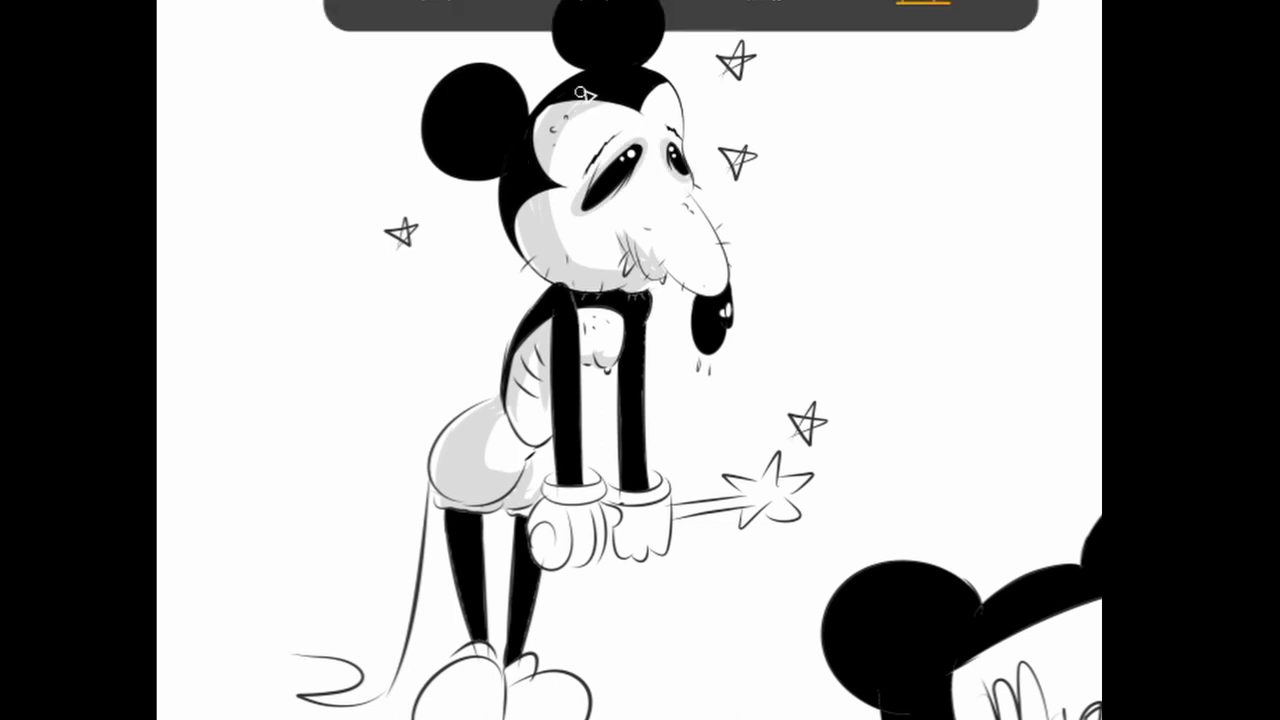
- Shade the forehead, upper face and both feet in grey
left_click_drag(549, 127, 600, 250)
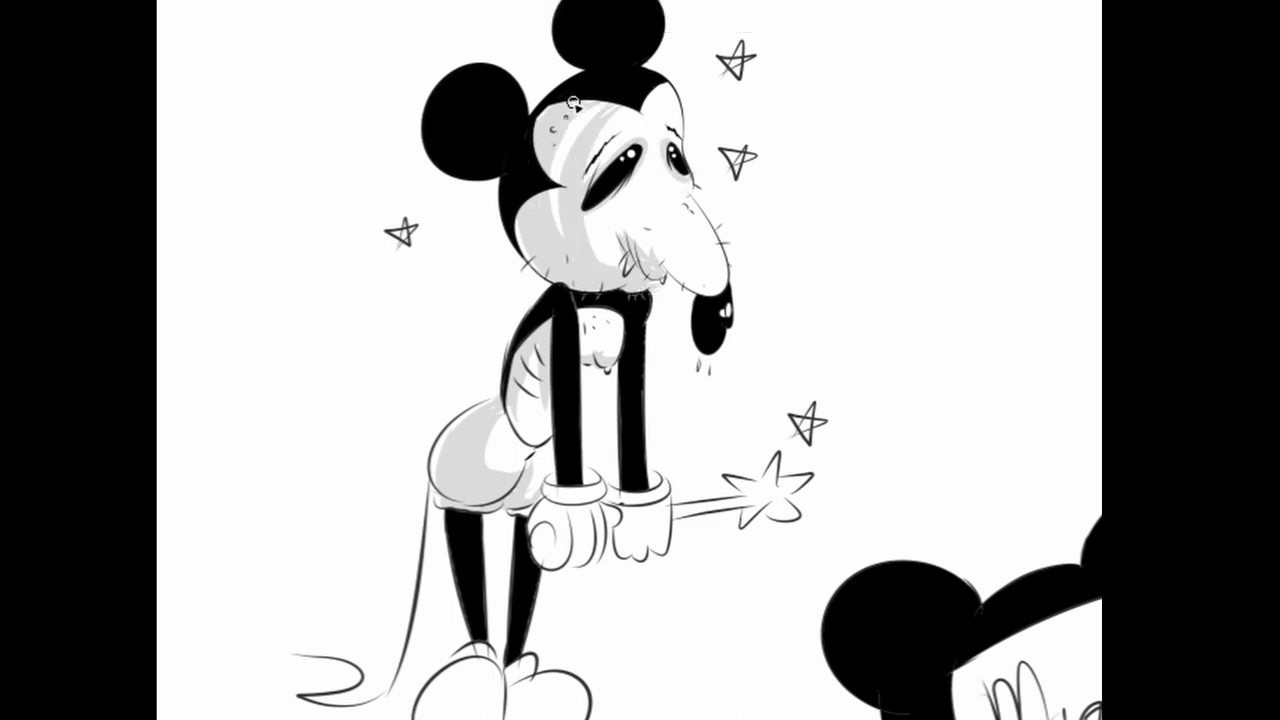
left_click_drag(565, 110, 556, 235)
left_click_drag(618, 318, 605, 358)
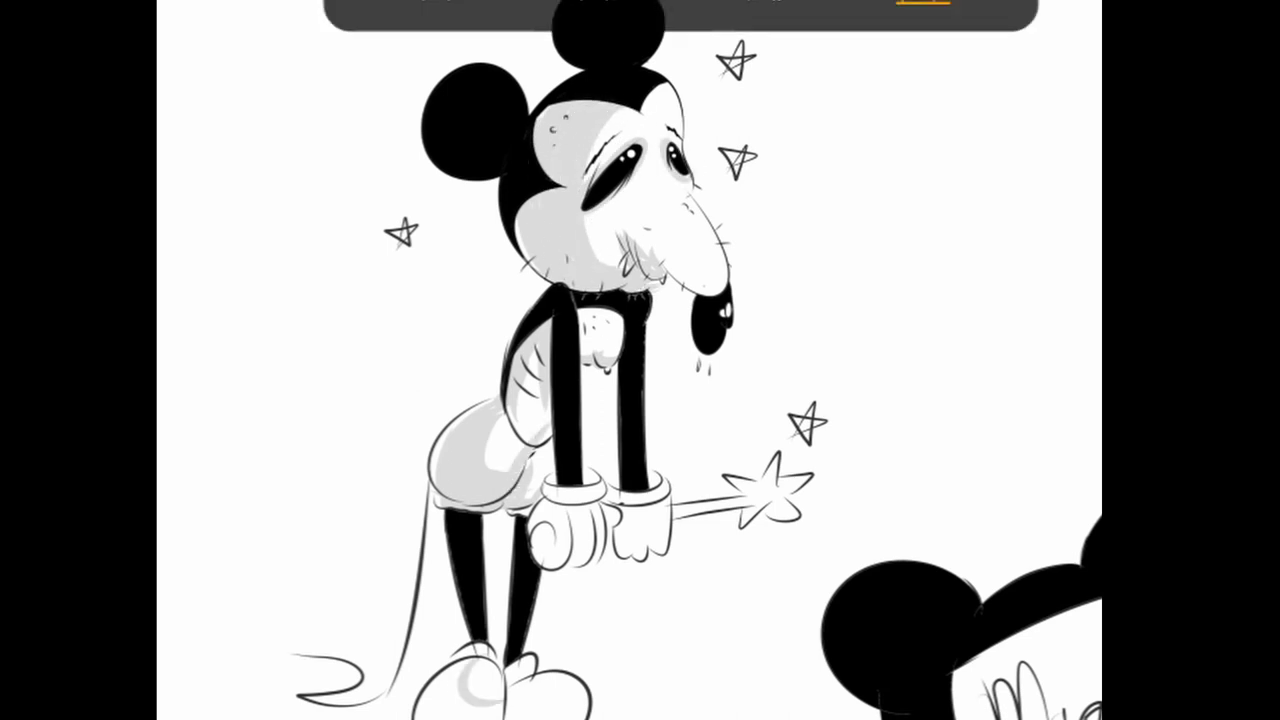
left_click_drag(462, 660, 481, 705)
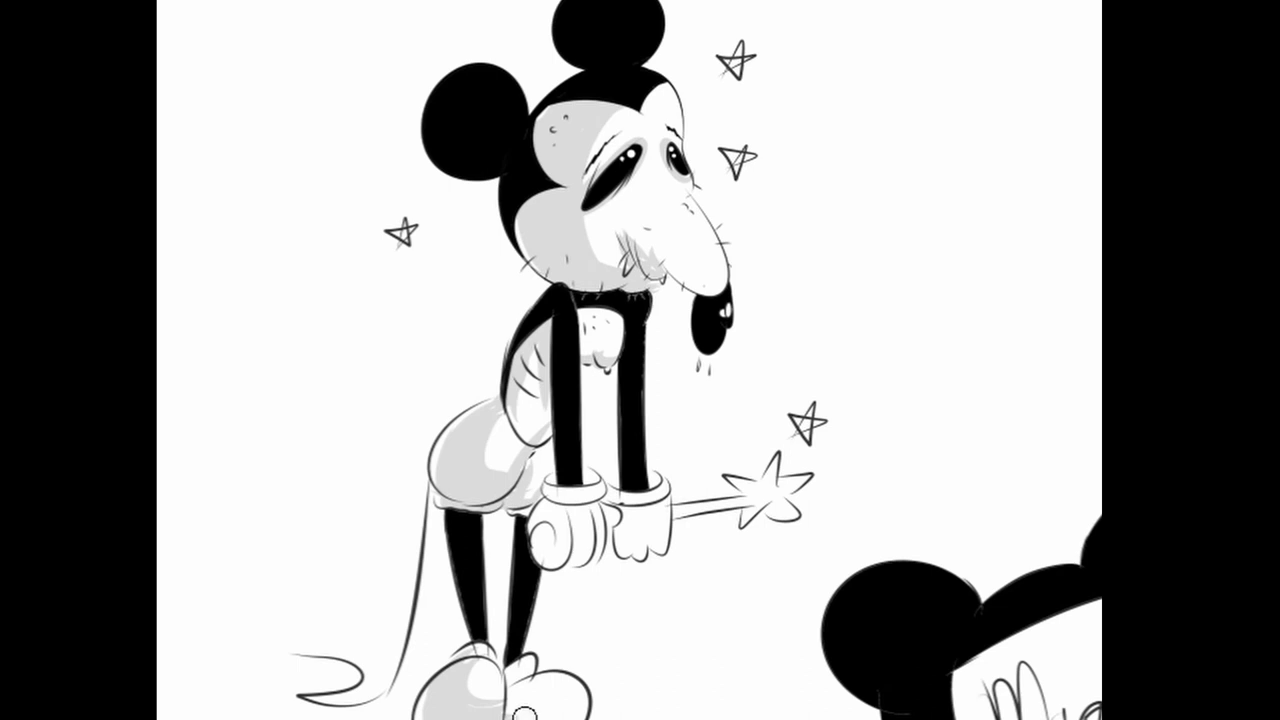
left_click_drag(510, 700, 562, 712)
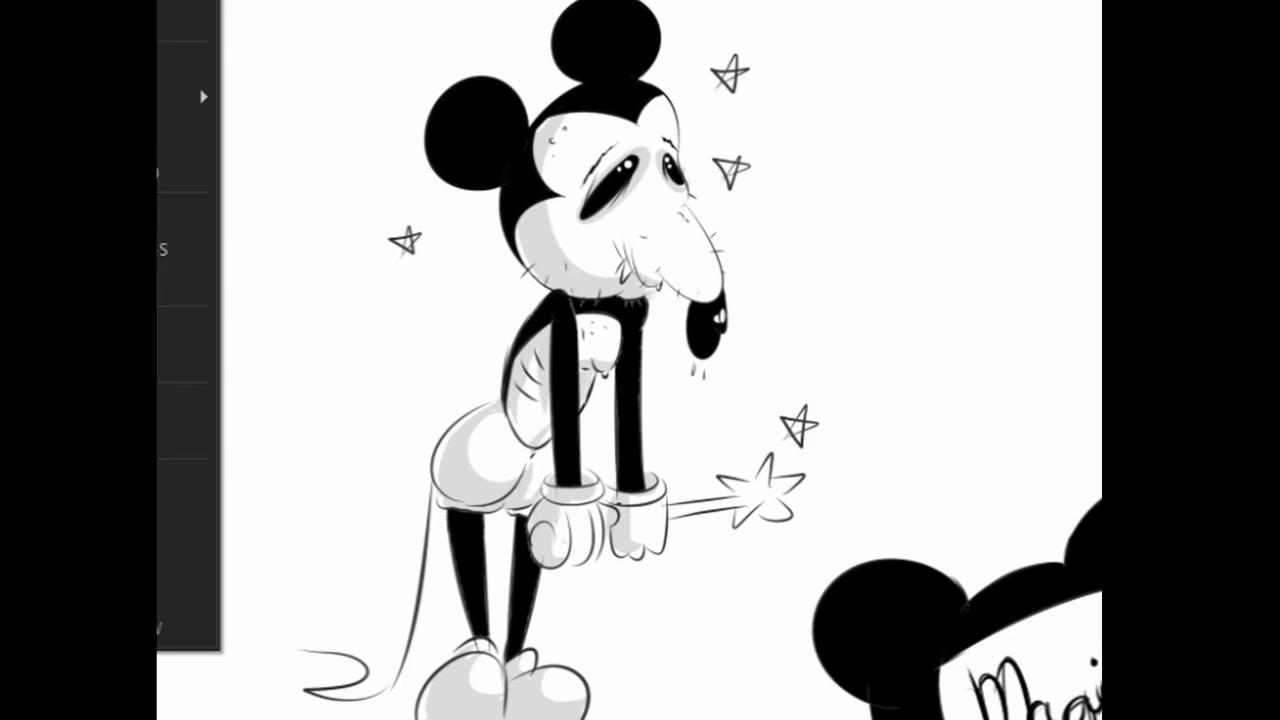
- Create a new 3200 × 2400 px canvas at 600 dpi and fill it white
key("ctrl+n")
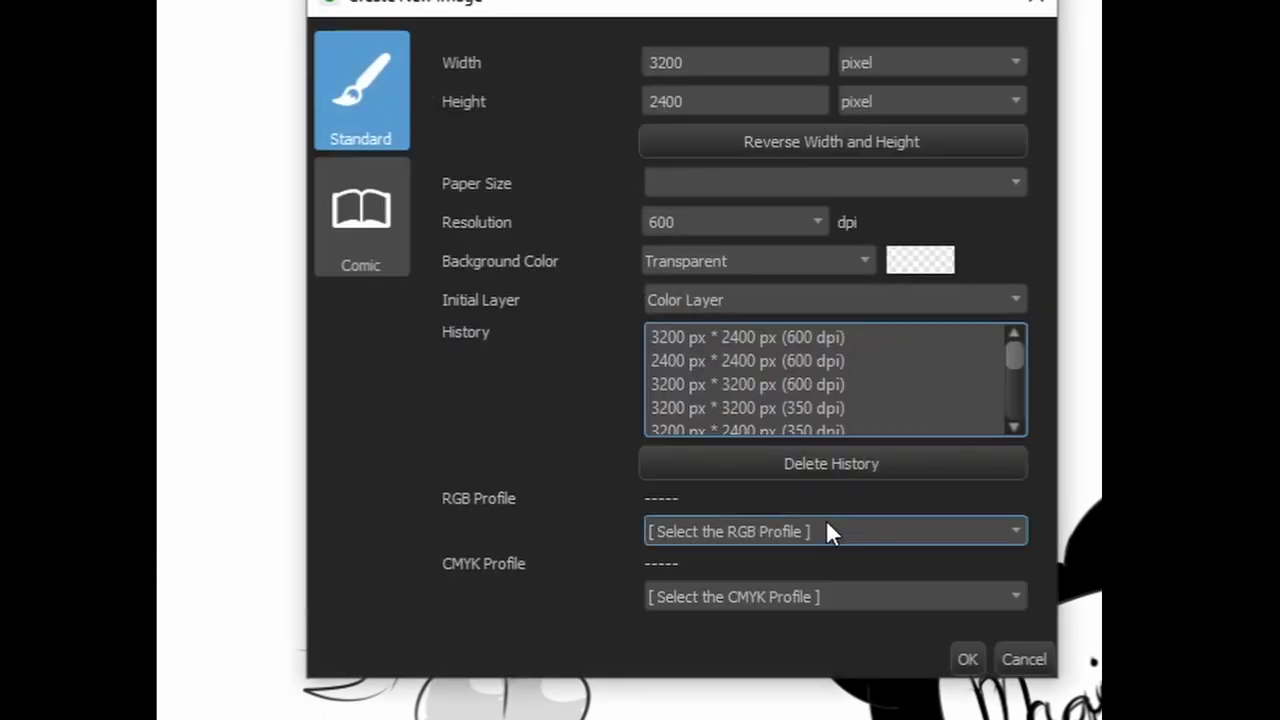
left_click(966, 662)
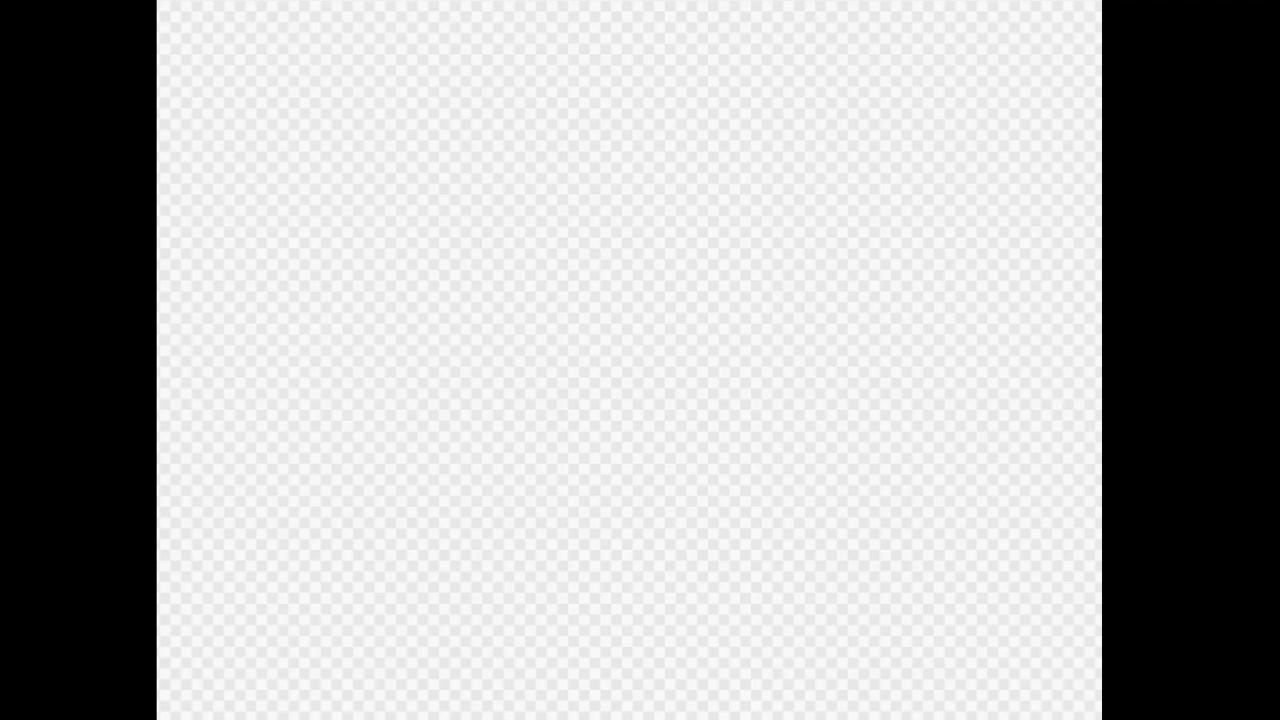
left_click(416, 484)
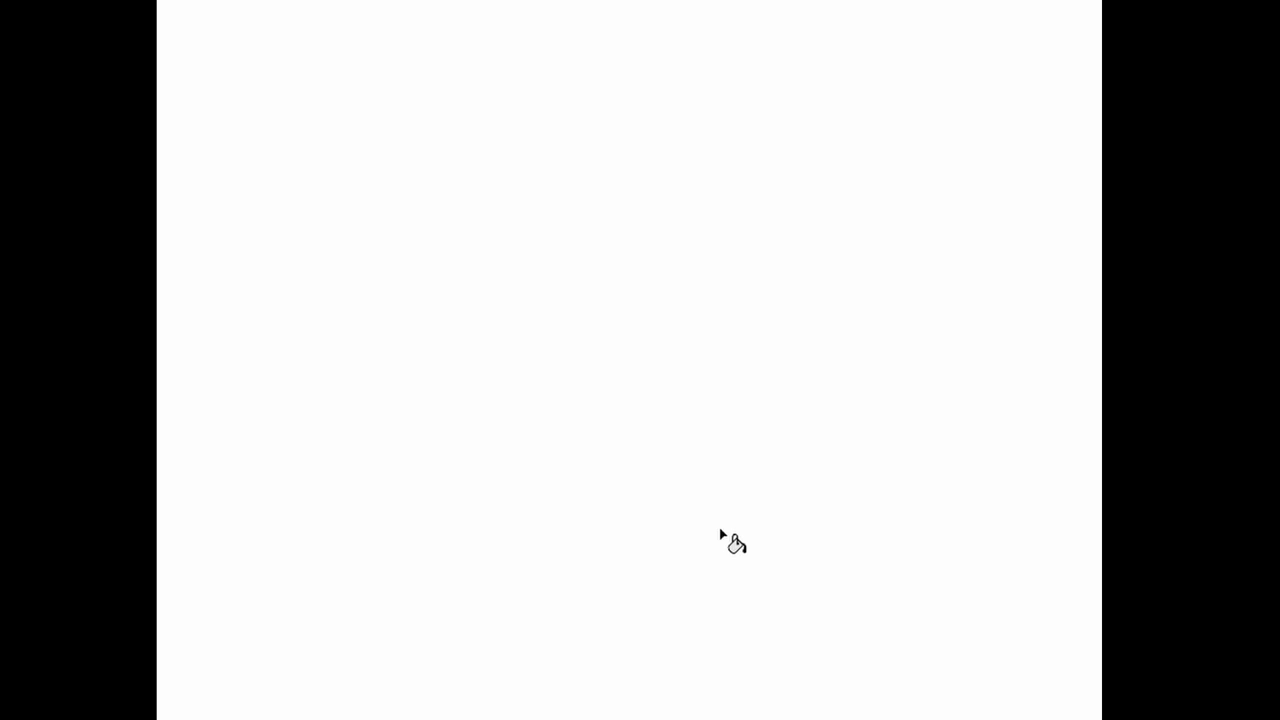
- Ink the long knuckled outline with its underside, plus ear, cheek and nose oval shapes
mouse_move(500, 320)
left_mouse_down()
mouse_move(222, 494)
mouse_move(600, 300)
left_mouse_up()
key("ctrl+z")
left_click_drag(495, 325, 785, 300)
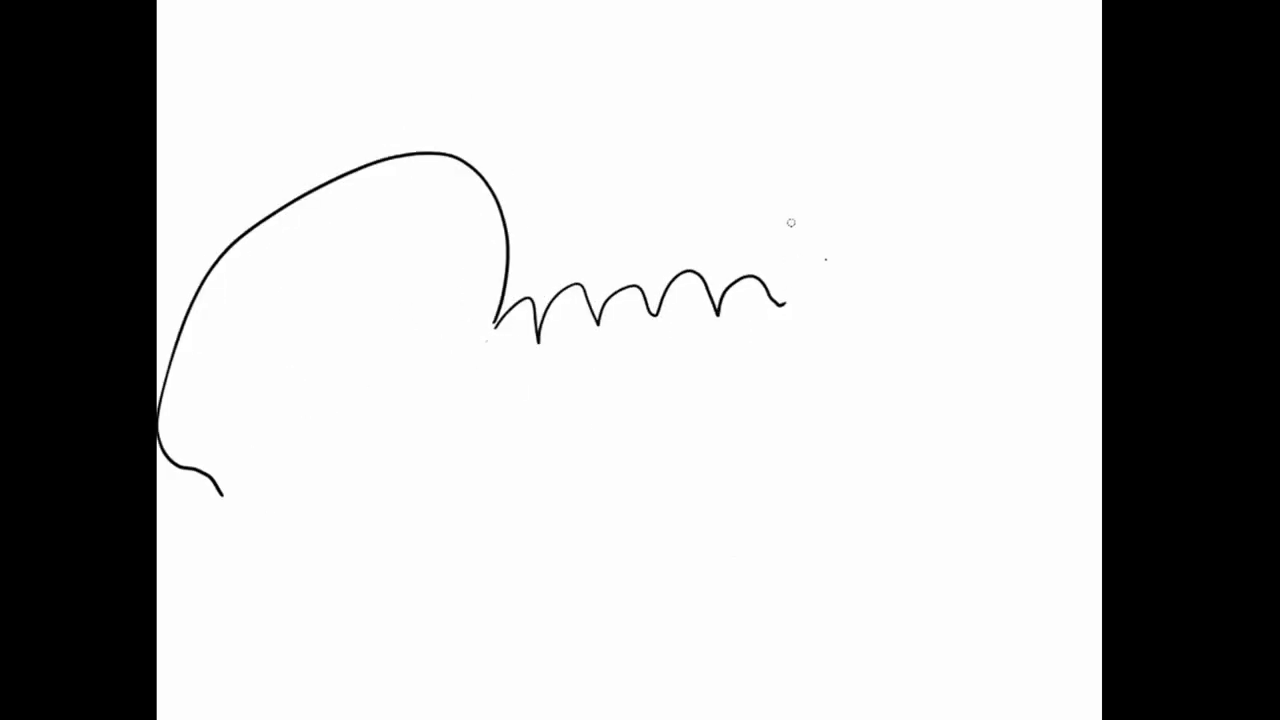
key("ctrl+z")
mouse_move(495, 322)
left_mouse_down()
mouse_move(831, 400)
mouse_move(330, 504)
left_mouse_up()
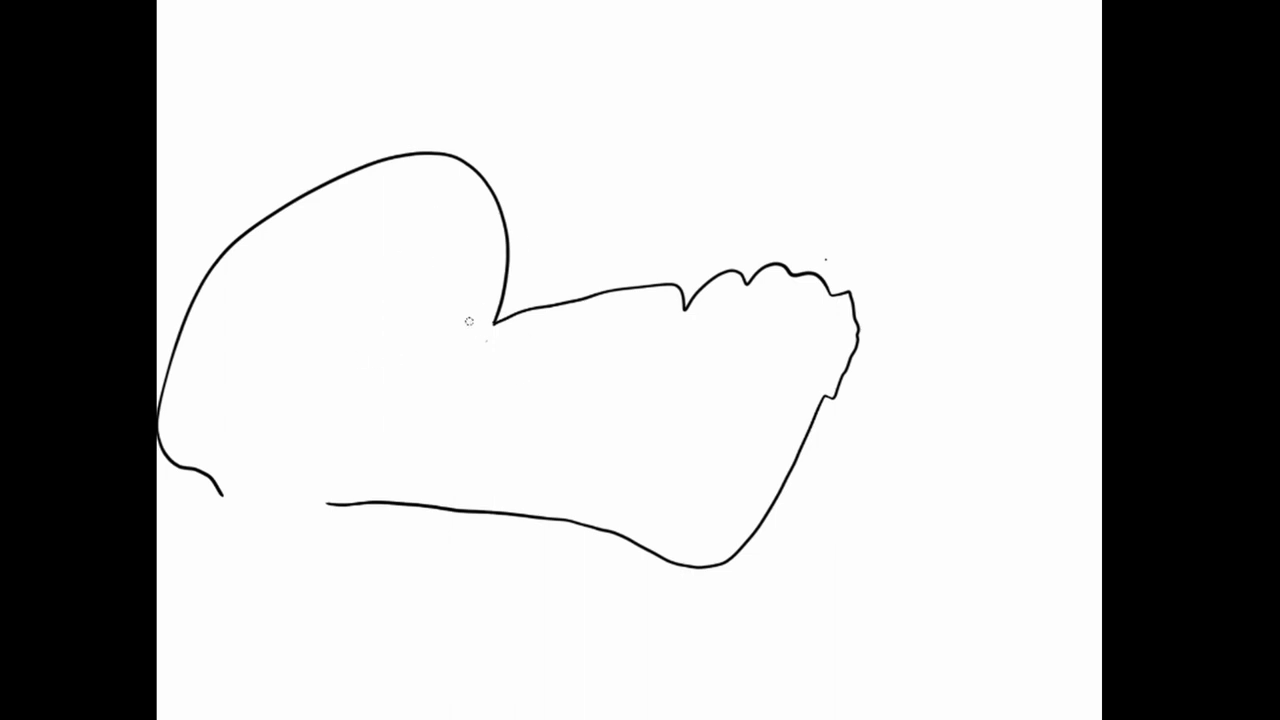
left_click_drag(398, 362, 475, 318)
left_click_drag(372, 372, 350, 463)
- Draw the head outline across the top left, retrying until a curve reaches the left edge
left_click_drag(812, 295, 852, 310)
left_click_drag(400, 125, 175, 345)
key("ctrl+z")
left_click_drag(420, 170, 190, 345)
key("ctrl+z")
mouse_move(449, 143)
left_mouse_down()
mouse_move(175, 350)
mouse_move(157, 186)
left_mouse_up()
key("ctrl+z")
key("ctrl+z")
left_click_drag(372, 165, 157, 315)
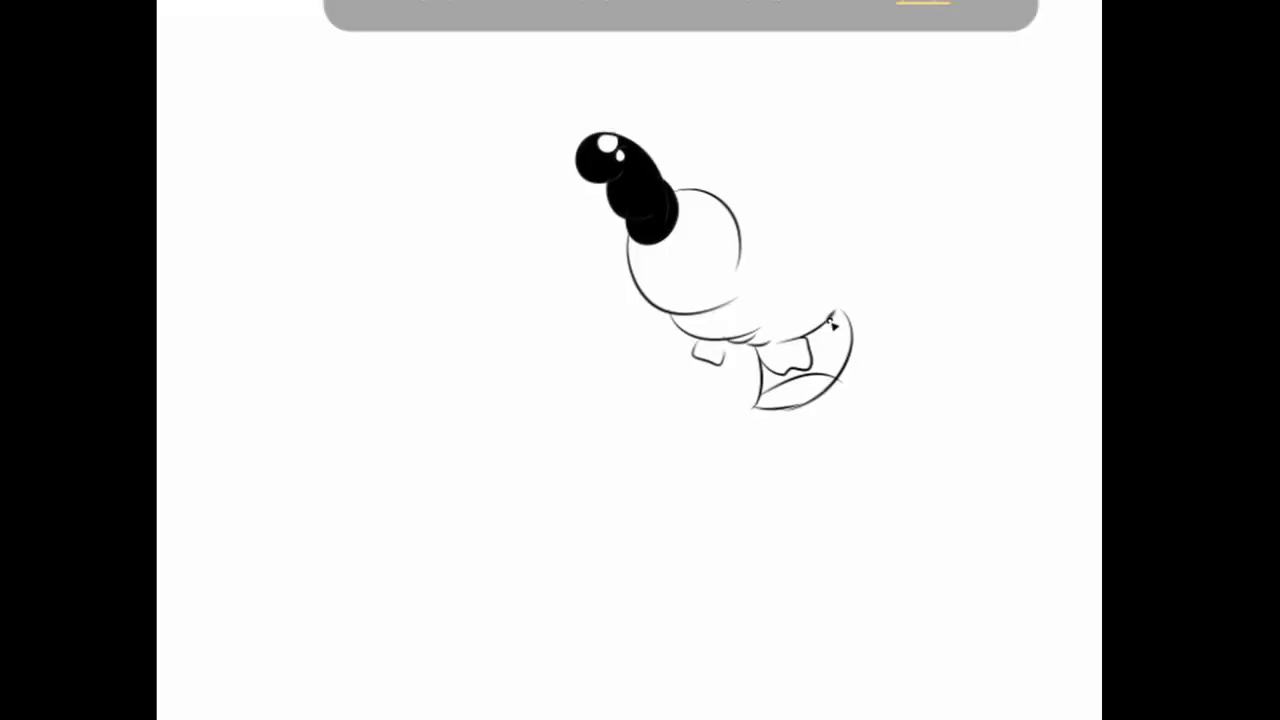
- Add fur above the mouth, fill the mouth black, and draw the lip, chin and cloud-like cheek
left_click_drag(870, 300, 815, 298)
left_click(800, 380)
left_click_drag(748, 385, 790, 428)
left_click_drag(932, 350, 810, 442)
left_click_drag(862, 268, 945, 332)
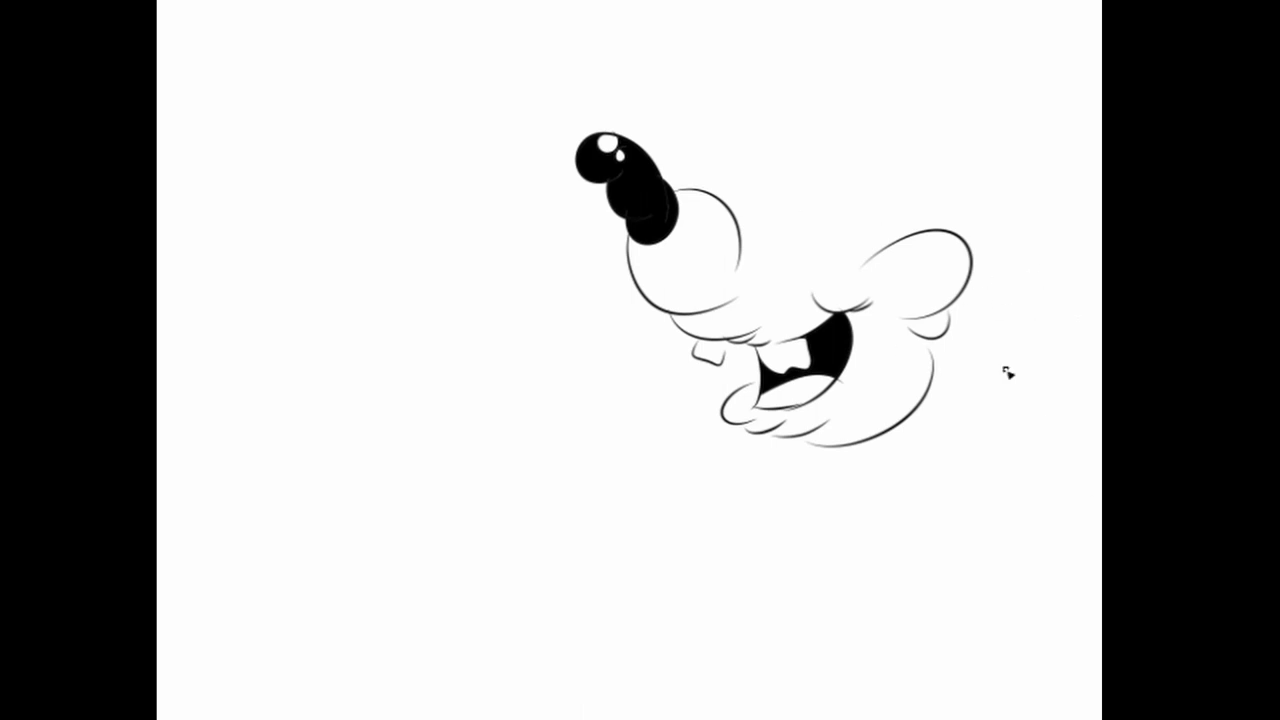
- Draw two pointed ears with inner-ear marks and a wavy fur stroke above them
left_click_drag(736, 226, 770, 205)
left_click_drag(848, 222, 893, 230)
left_click_drag(762, 170, 758, 190)
left_click_drag(882, 162, 882, 186)
left_click_drag(760, 142, 918, 124)
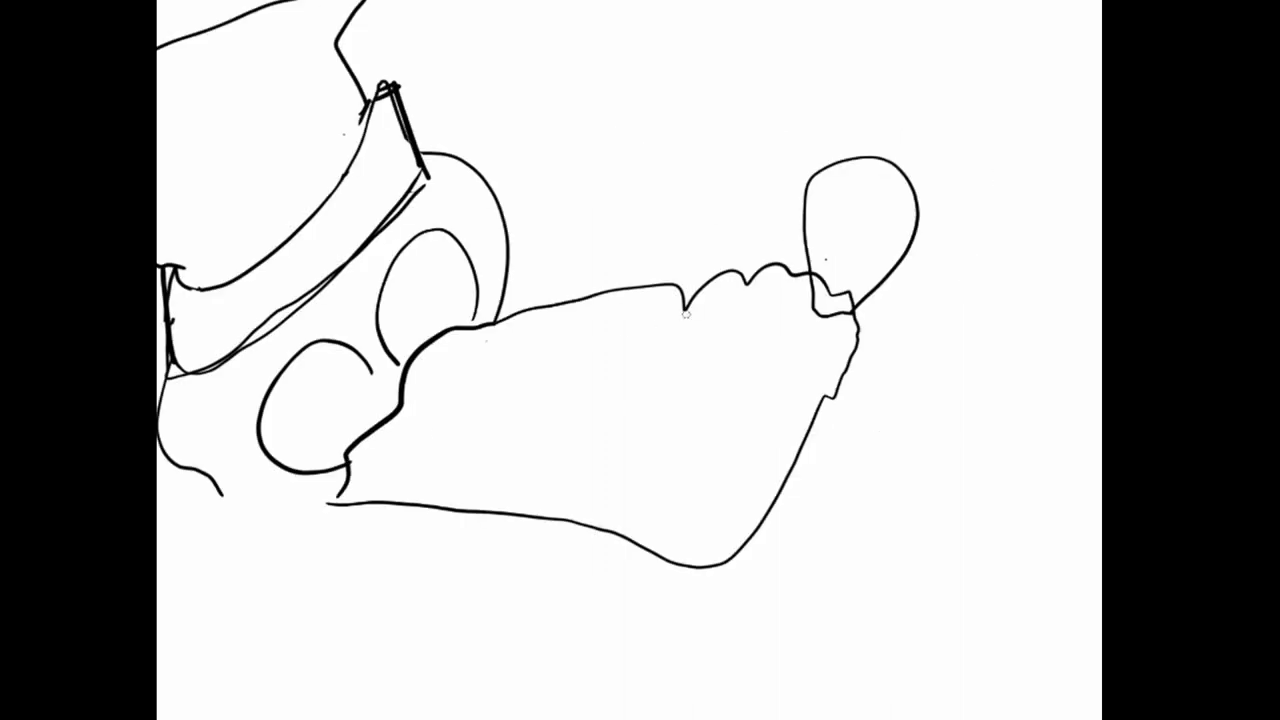
- Draw two finger creases and new finger outlines over the hand sketch
left_click_drag(682, 294, 629, 438)
left_click_drag(750, 288, 715, 377)
mouse_move(338, 358)
left_mouse_down()
mouse_move(557, 180)
mouse_move(345, 440)
left_mouse_up()
left_click_drag(465, 268, 534, 247)
left_click_drag(603, 214, 452, 318)
- Redraw the finger outline from the crease and add two crease lines on the thumb
key("ctrl+z")
key("ctrl+z")
left_click_drag(555, 239, 560, 286)
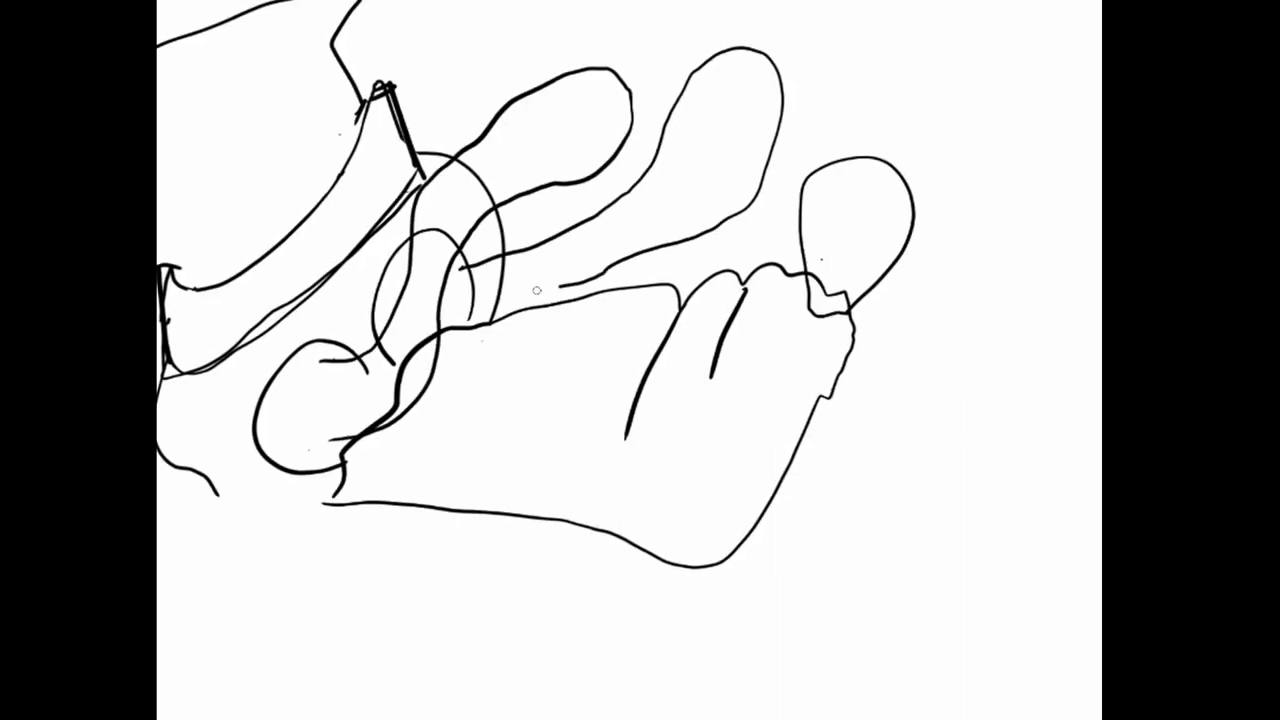
key("ctrl+z")
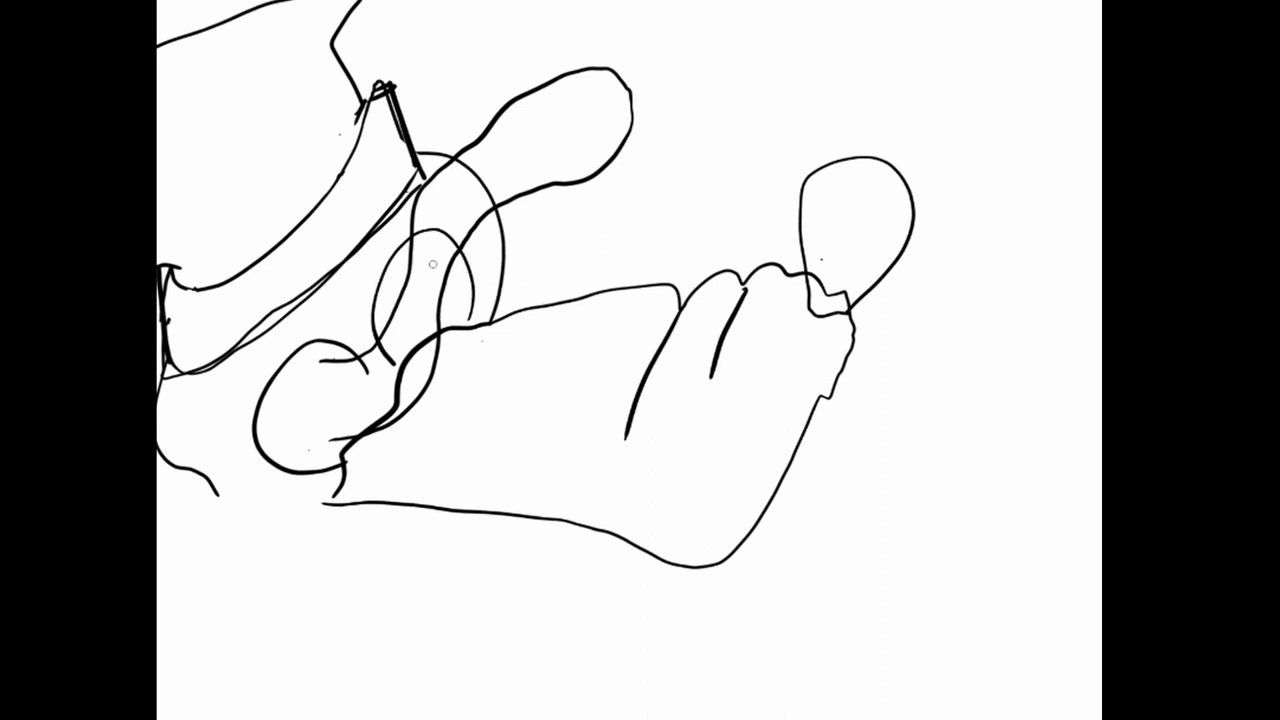
mouse_move(589, 225)
left_mouse_down()
mouse_move(663, 140)
mouse_move(380, 290)
left_mouse_up()
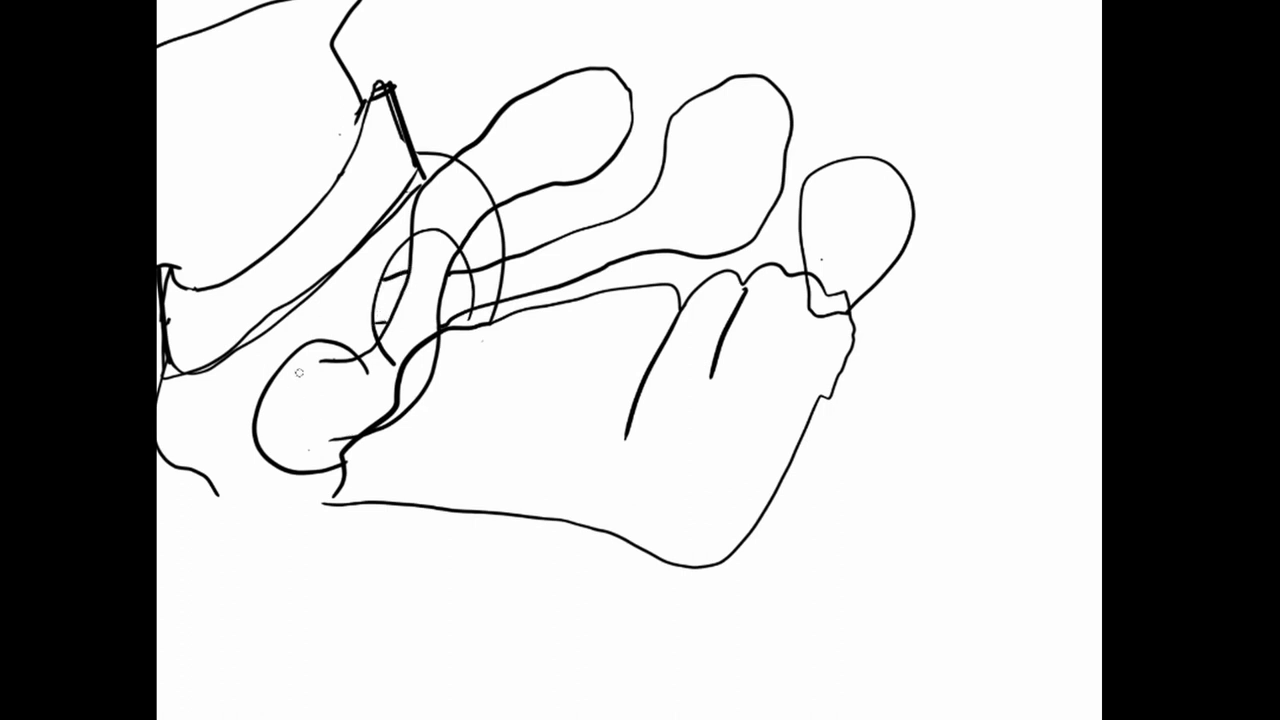
left_click_drag(294, 360, 328, 363)
left_click_drag(276, 464, 340, 440)
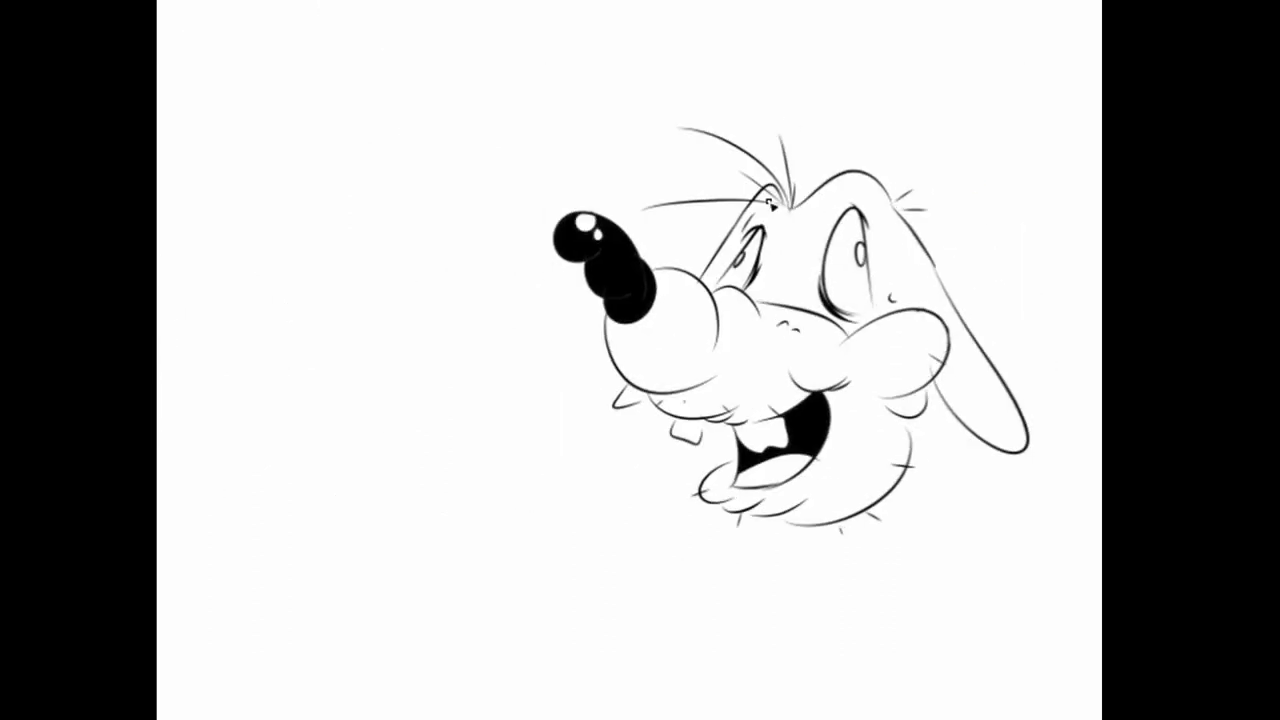
- Draw the chef hat and ink its band solid black
left_click_drag(800, 75, 868, 145)
left_click_drag(765, 152, 890, 150)
mouse_move(800, 58)
left_mouse_down()
mouse_move(797, 106)
mouse_move(875, 95)
left_mouse_up()
key("ctrl+z")
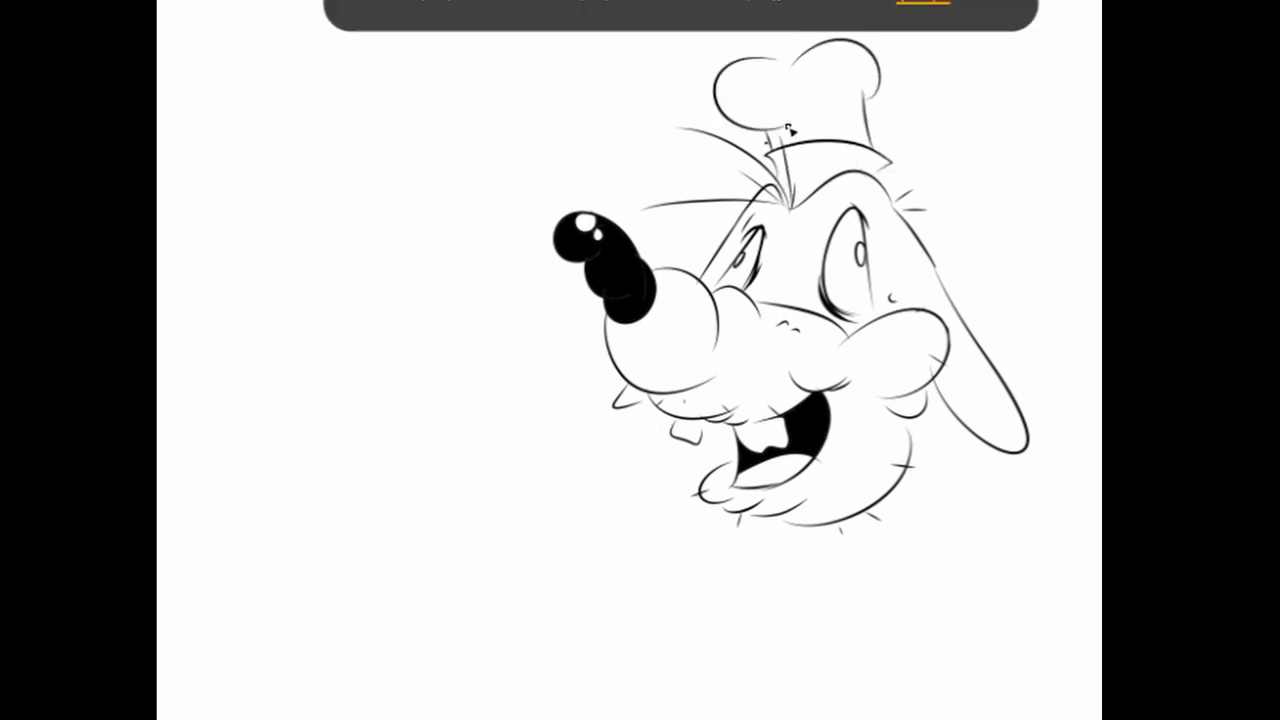
left_click_drag(770, 145, 870, 135)
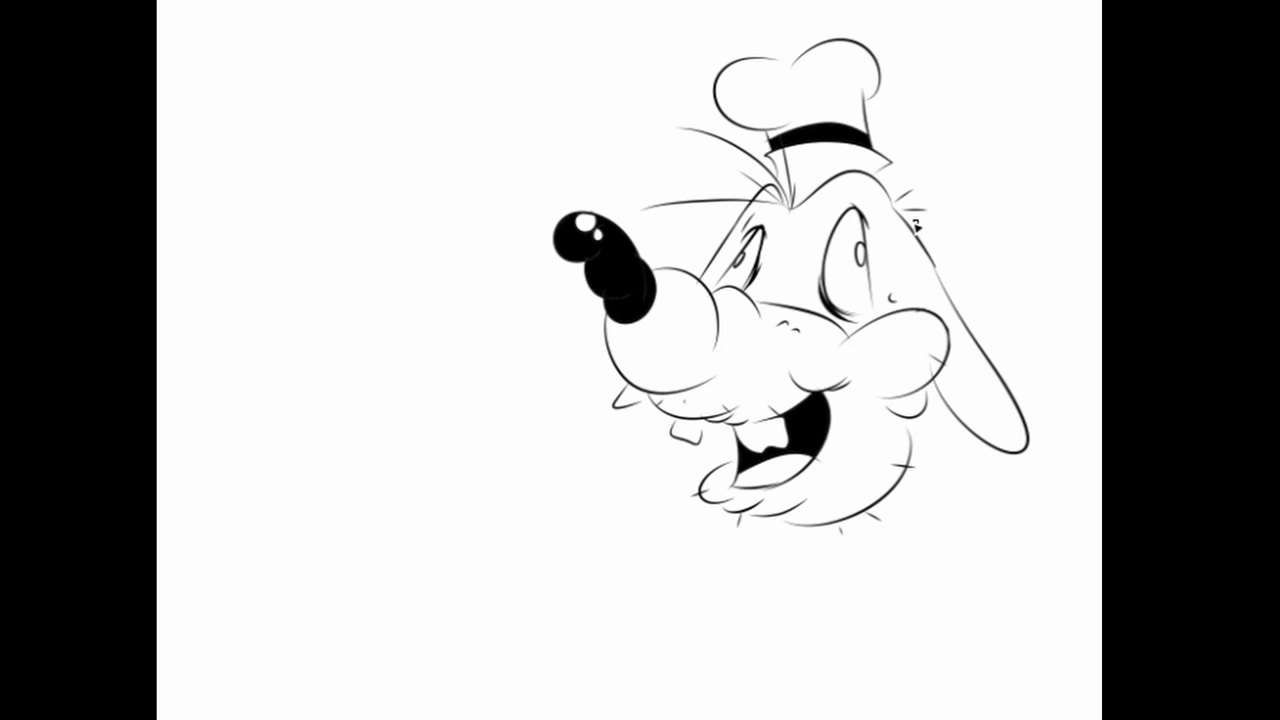
- Fill the dog's head and ears solid black instead of grey
left_click(783, 267)
key("ctrl+z")
left_click(785, 180)
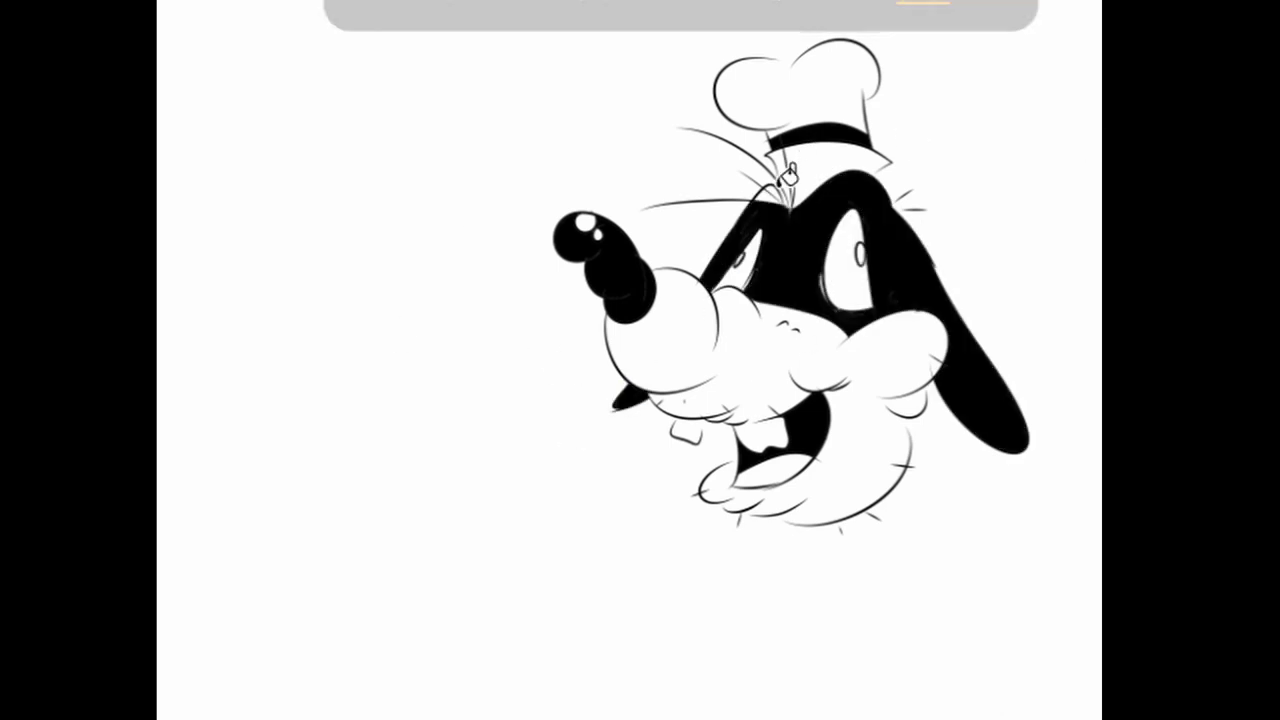
- Add shading lines beside the eye and drool strokes with a falling drop under the chin
left_click_drag(822, 246, 864, 290)
left_click_drag(880, 226, 900, 246)
left_click_drag(745, 536, 752, 546)
left_click_drag(630, 436, 652, 440)
left_click_drag(672, 460, 636, 470)
left_click_drag(704, 520, 696, 554)
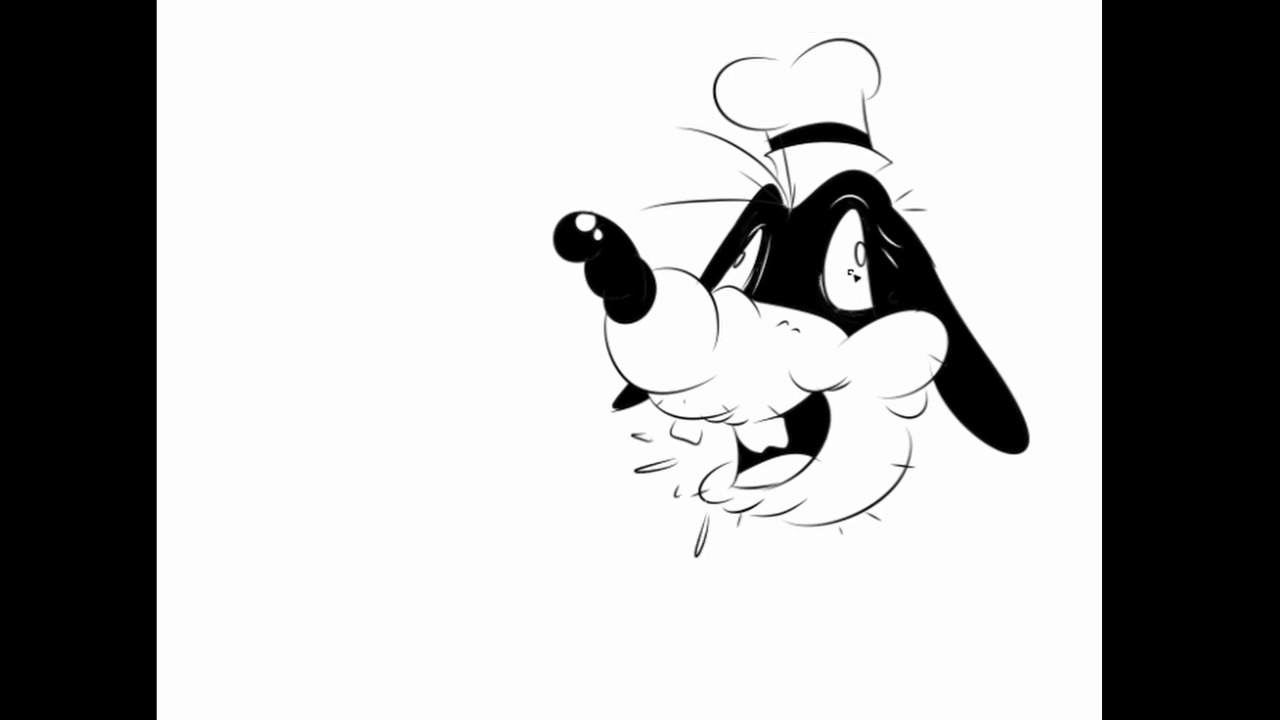
- Move the dog drawing up and to the left
scroll(784, 215, "up", 2)
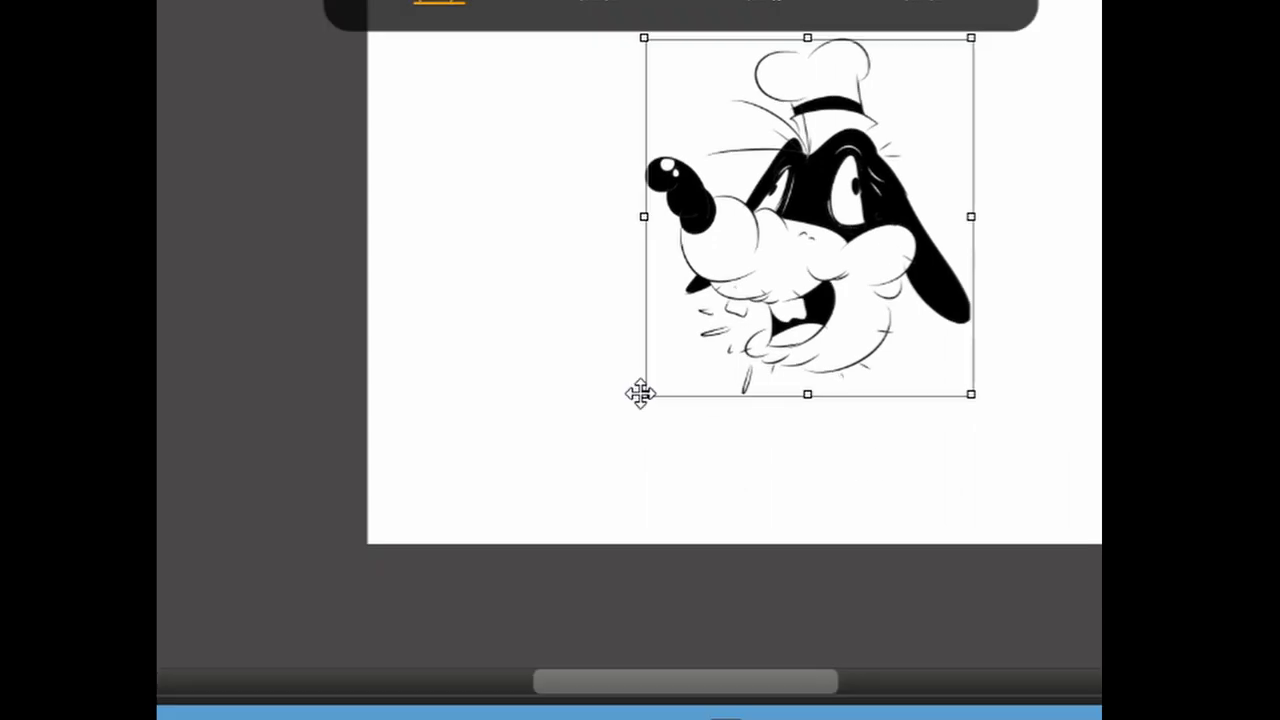
left_click_drag(643, 391, 700, 320)
scroll(684, 224, "down", 2)
- Sketch the looping body curve, speed lines on both sides, and the left wrist, thumb and fingers
left_click_drag(600, 255, 903, 280)
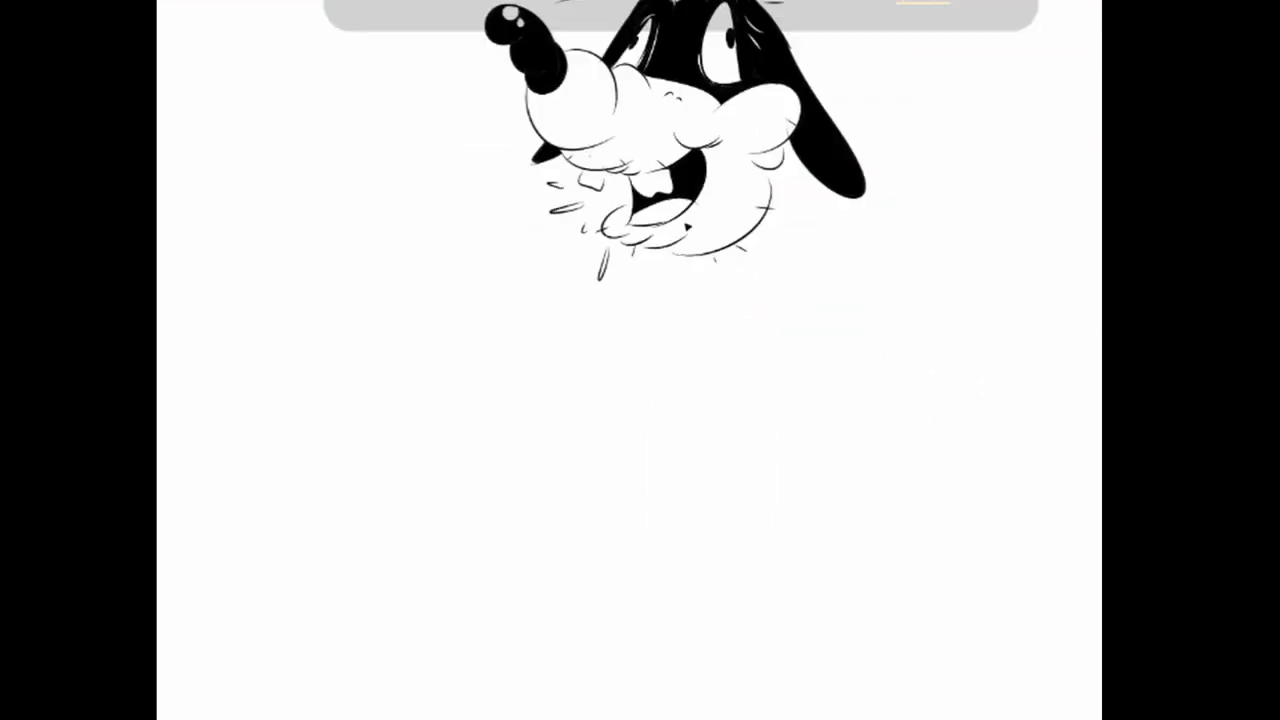
left_click_drag(810, 205, 760, 268)
mouse_move(480, 325)
left_mouse_down()
mouse_move(565, 380)
mouse_move(478, 322)
mouse_move(456, 192)
left_mouse_up()
left_click_drag(460, 265, 335, 240)
left_click_drag(440, 290, 335, 330)
left_click_drag(435, 320, 410, 380)
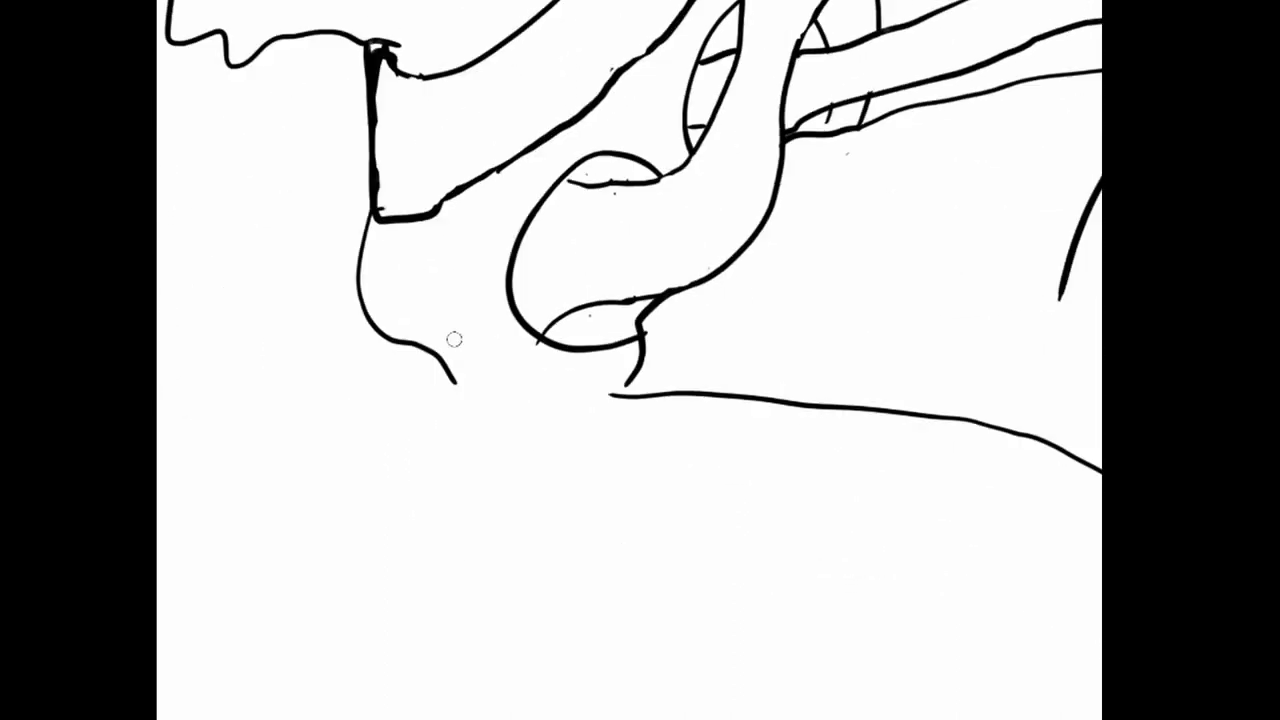
- Erase the stray stroke tail and join the corner down to the curve below
mouse_move(443, 346)
left_mouse_down()
mouse_move(446, 394)
mouse_move(420, 348)
left_mouse_up()
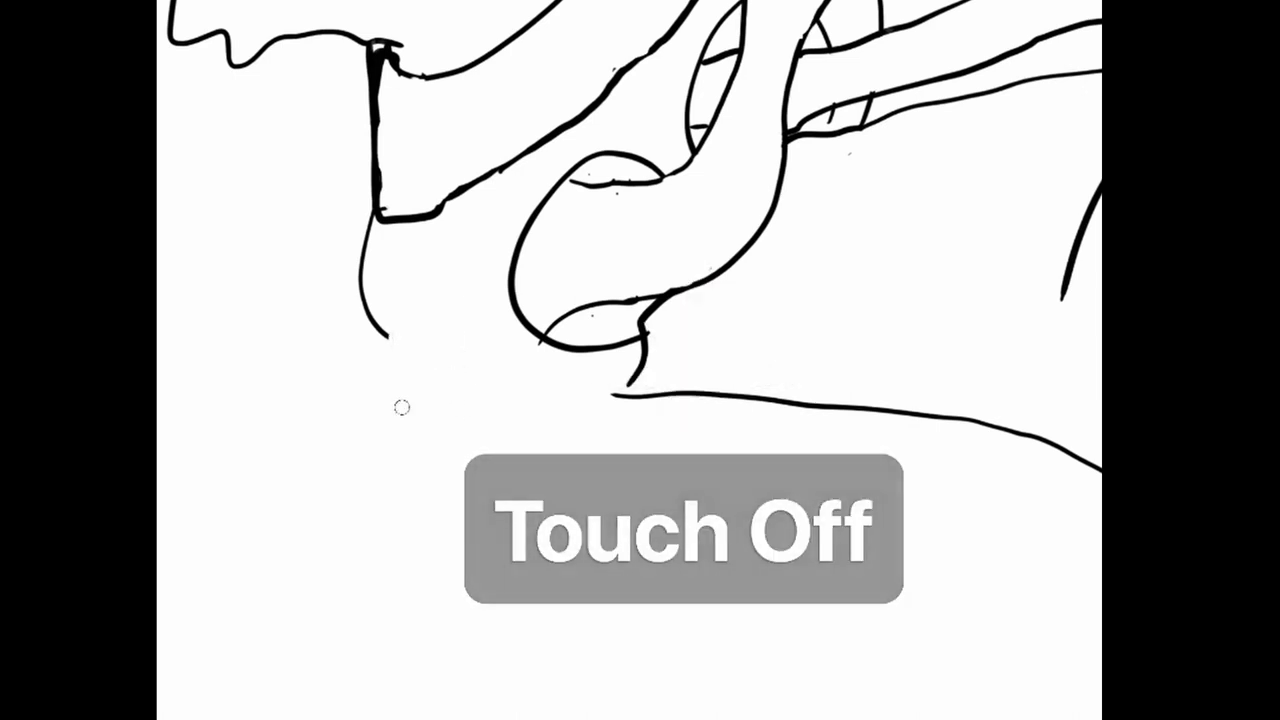
mouse_move(374, 218)
left_mouse_down()
mouse_move(366, 314)
mouse_move(400, 351)
left_mouse_up()
key("ctrl+z")
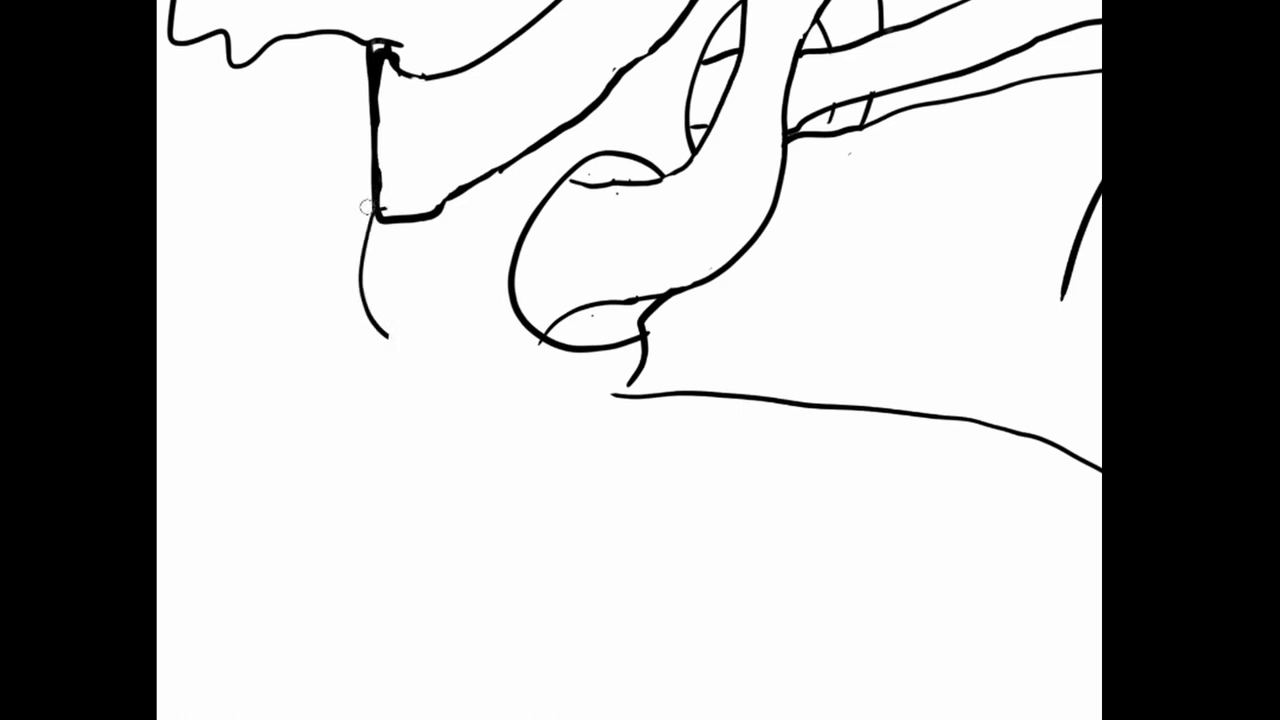
left_click_drag(378, 214, 359, 248)
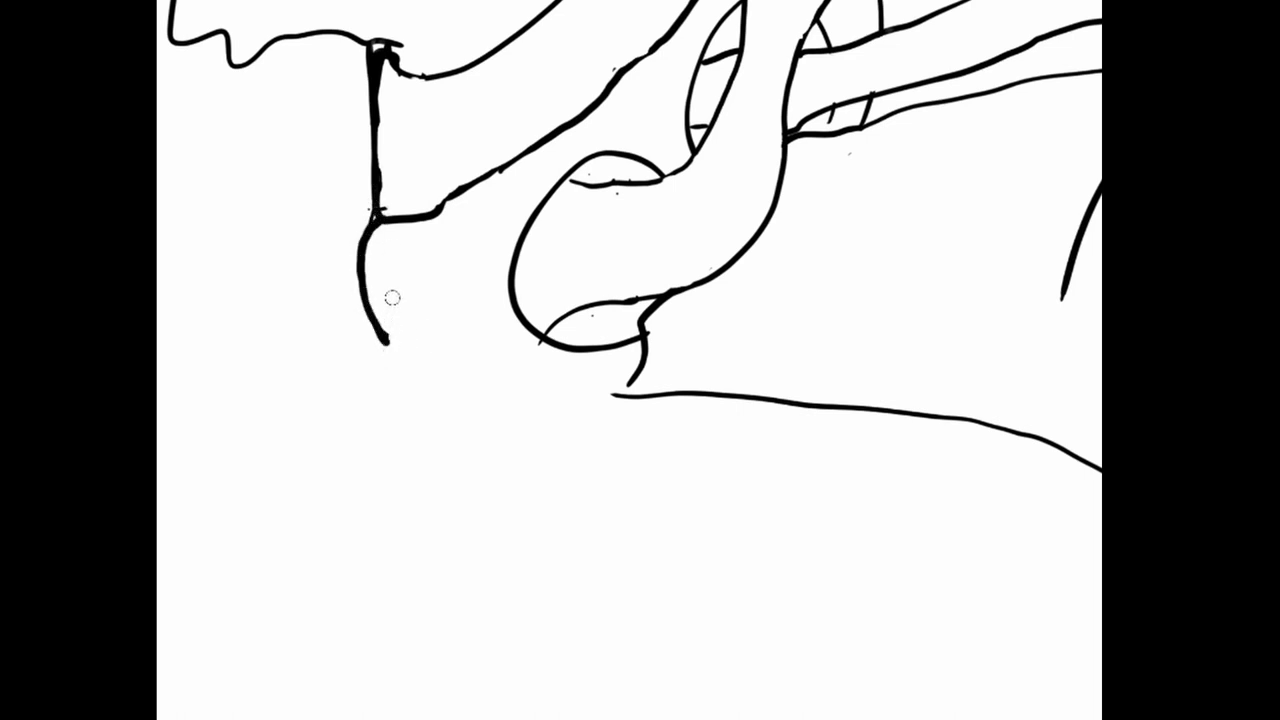
left_click_drag(383, 341, 396, 393)
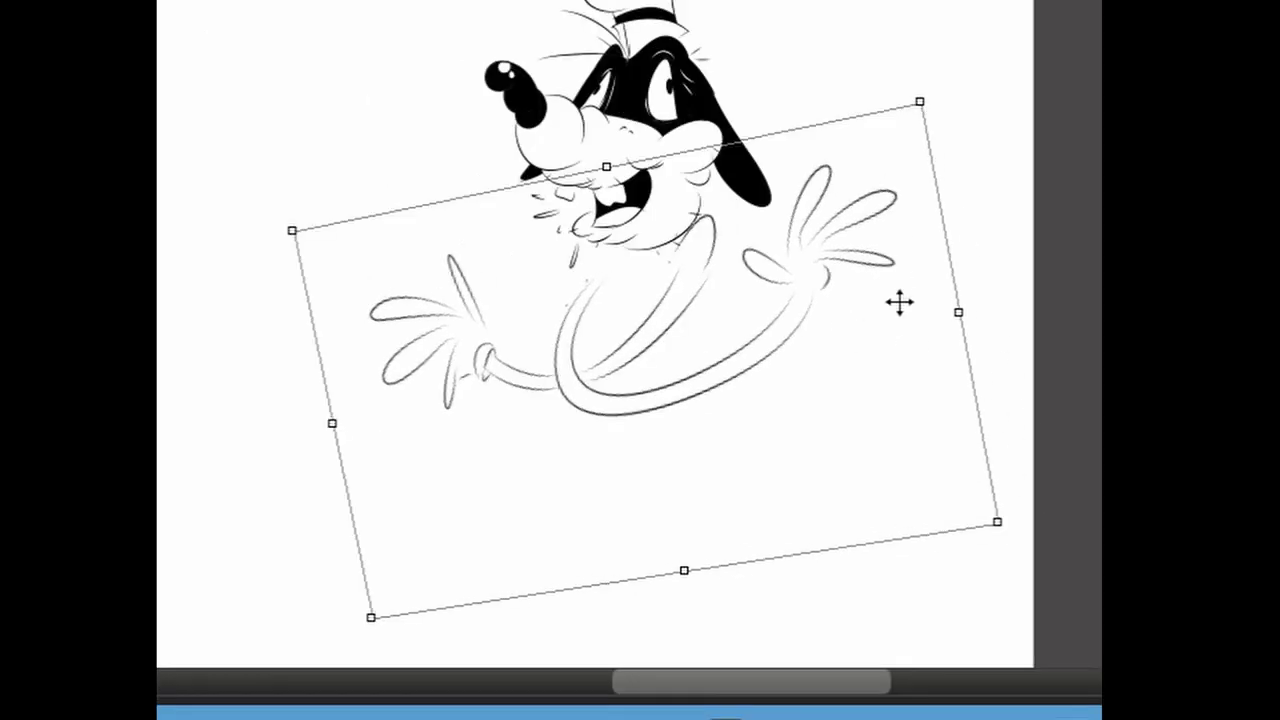
- Move, narrow, rotate and skew the arms-and-body sketch so it tilts up-left
left_click_drag(899, 302, 917, 285)
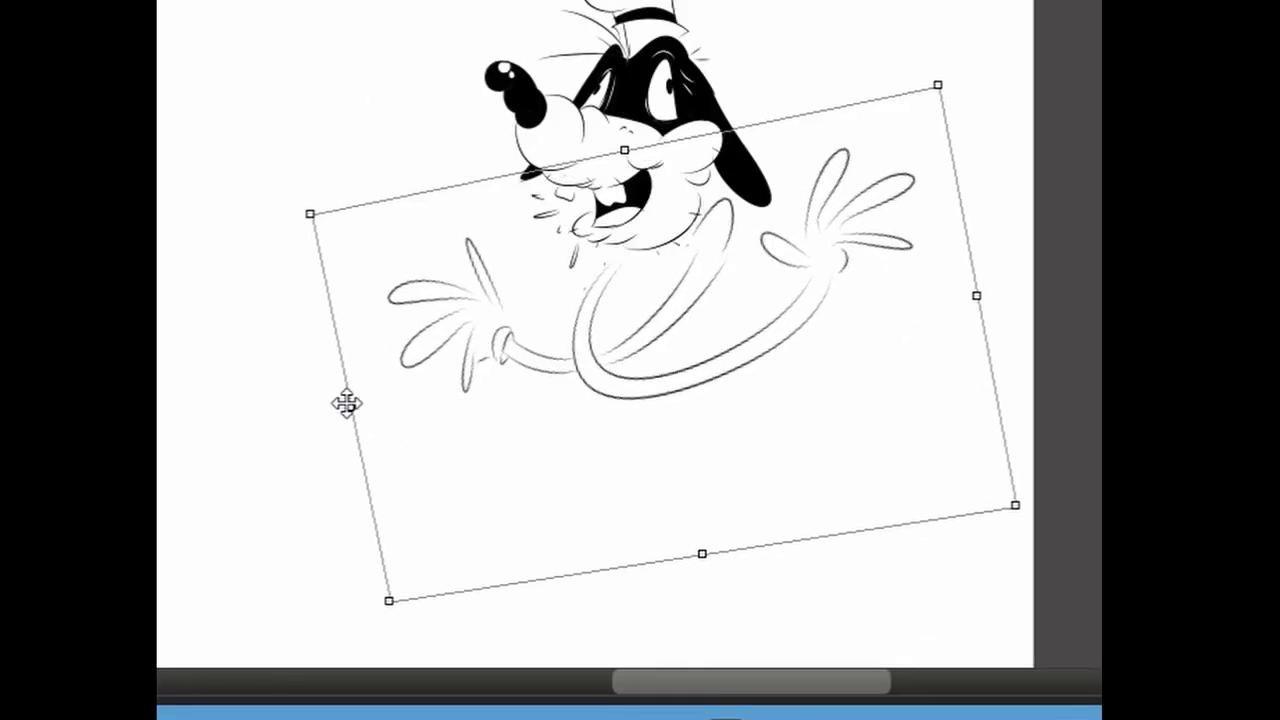
left_click_drag(346, 402, 377, 405)
left_click_drag(348, 242, 344, 266)
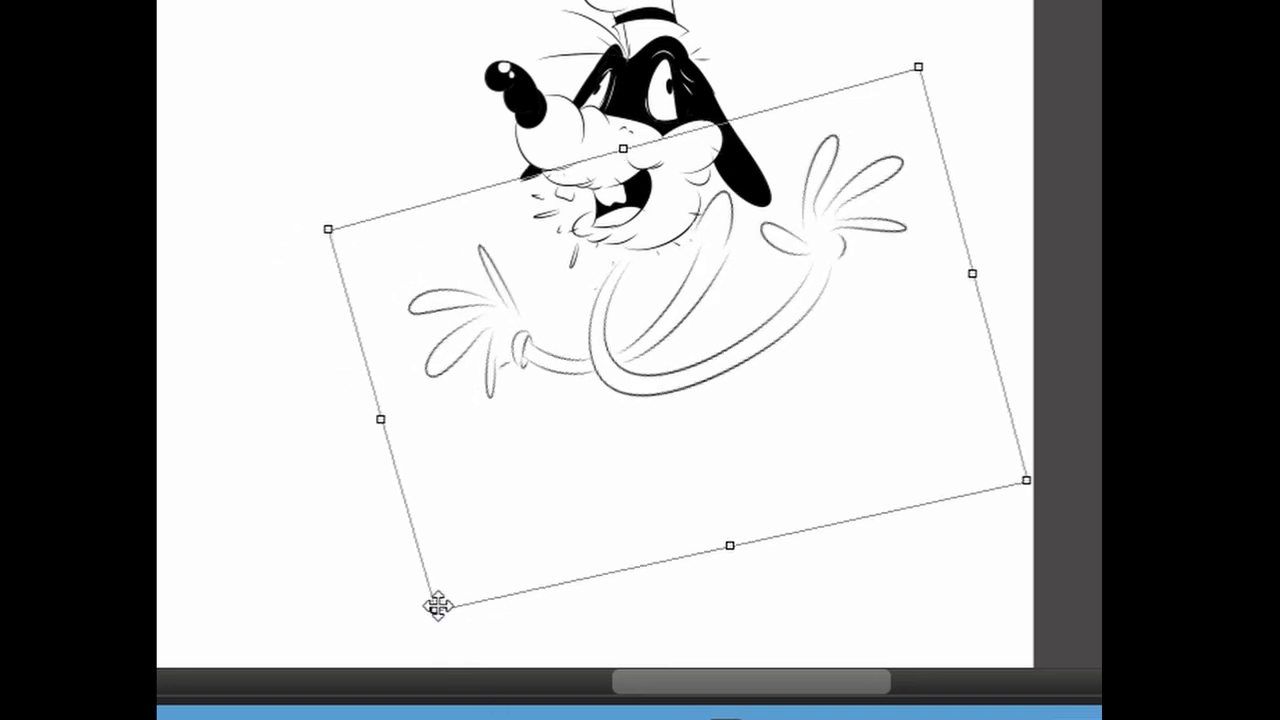
left_click_drag(434, 608, 499, 593)
left_click_drag(560, 499, 549, 482)
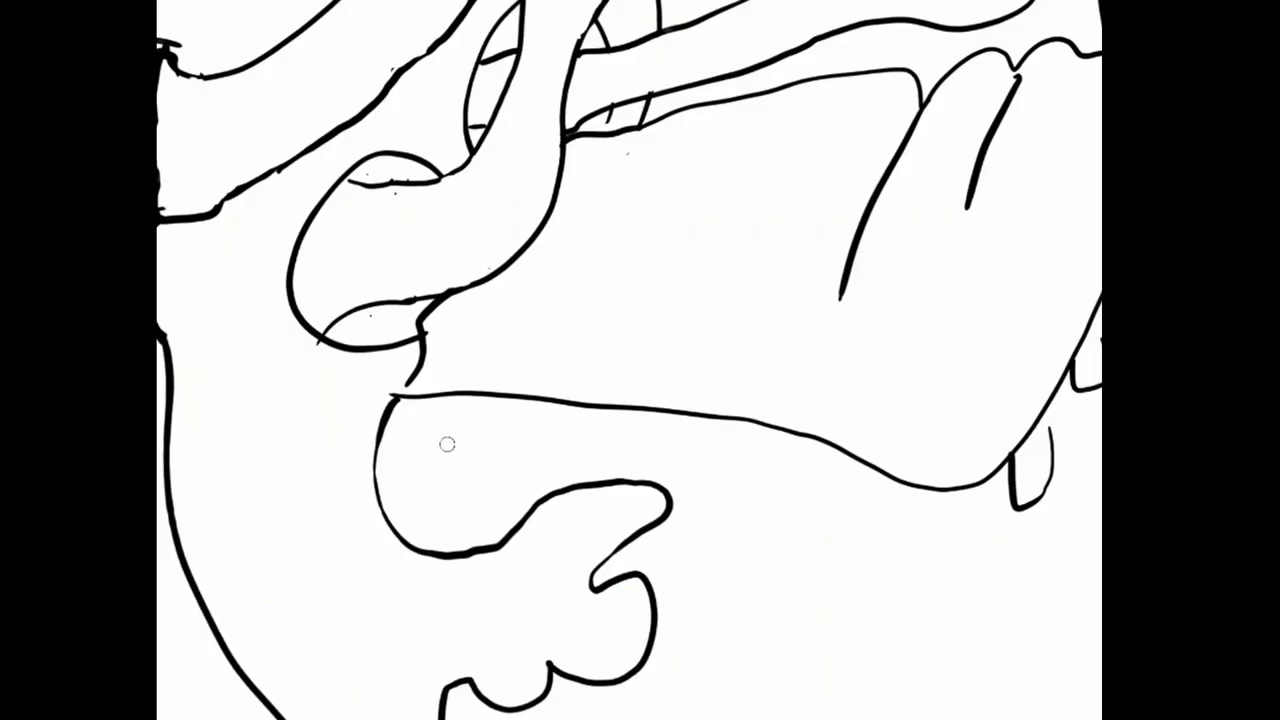
- Draw a curve across the chin, then remove it again
mouse_move(580, 449)
left_mouse_down()
mouse_move(423, 491)
mouse_move(397, 512)
left_mouse_up()
key("ctrl+z")
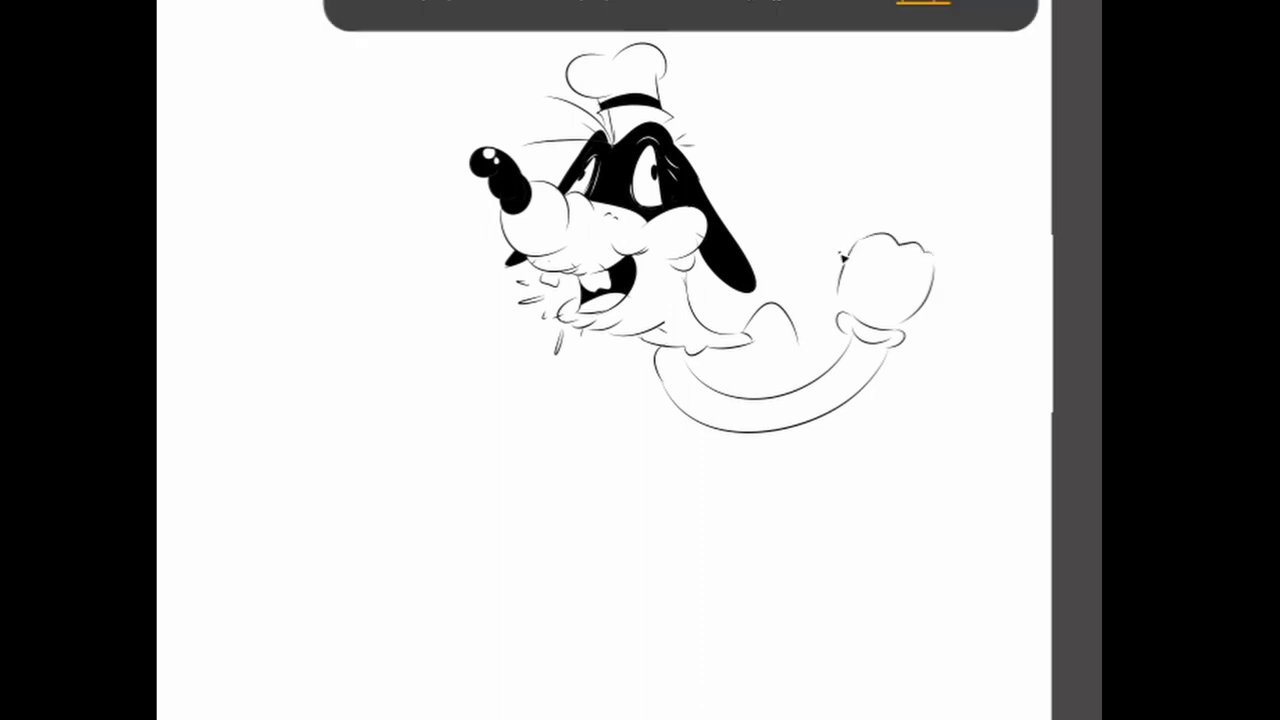
- Sketch the second arm band reaching left toward the mouth
left_click_drag(650, 398, 548, 395)
left_click_drag(690, 428, 545, 428)
mouse_move(488, 296)
left_mouse_down()
mouse_move(540, 368)
mouse_move(457, 337)
left_mouse_up()
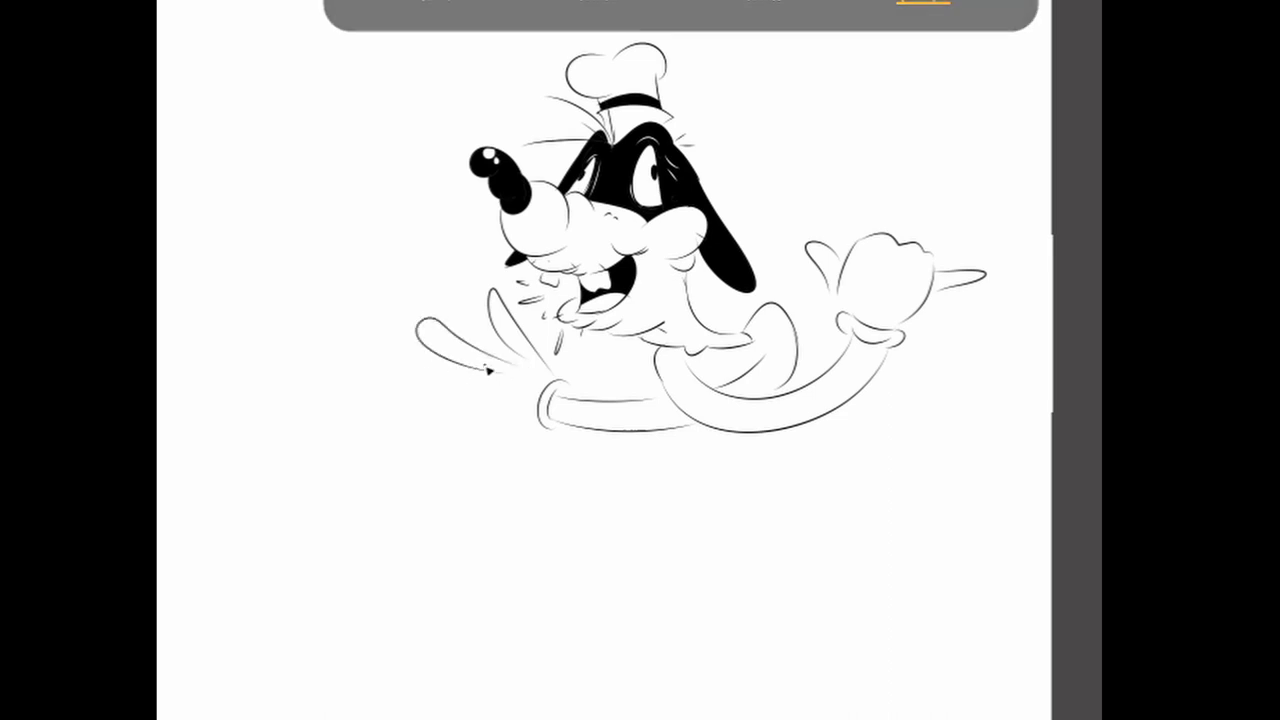
- Redraw the pointing finger left of the mouth and a new curved hand stroke
left_click_drag(512, 370, 437, 333)
key("ctrl+z")
left_click_drag(510, 355, 430, 328)
left_click_drag(512, 382, 418, 395)
key("ctrl+z")
left_click_drag(488, 368, 534, 422)
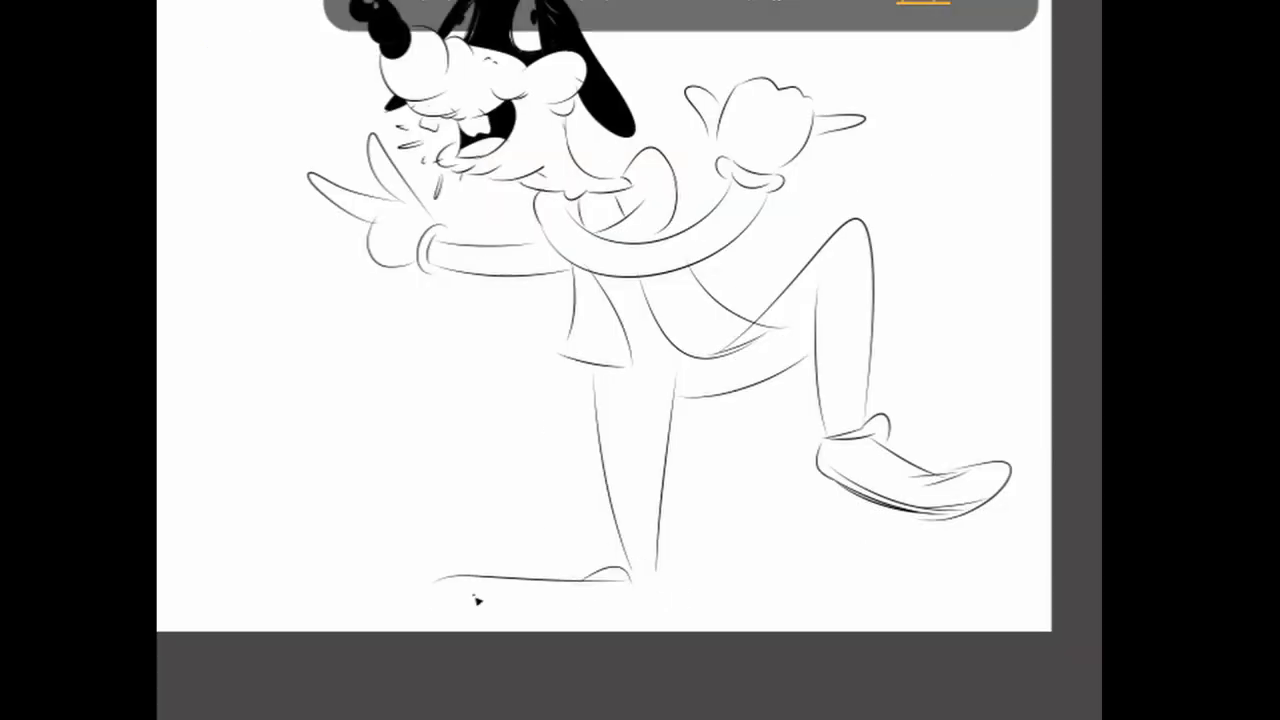
- Outline Goofy's bottom shoe
mouse_move(476, 600)
left_mouse_down()
mouse_move(623, 608)
mouse_move(437, 600)
left_mouse_up()
scroll(700, 379, "down", 3)
scroll(654, 263, "up", 5)
scroll(690, 230, "up", 2)
scroll(720, 203, "up", 4)
scroll(686, 294, "down", 2)
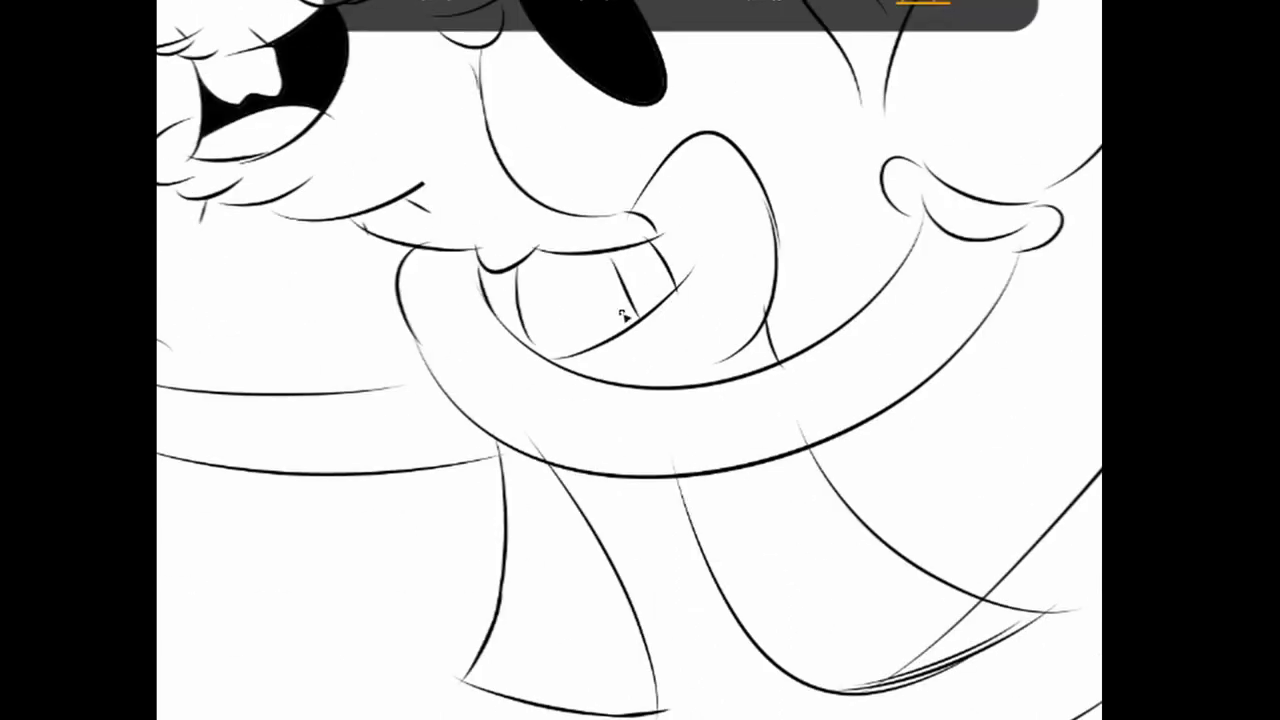
- Fill the pants, legs, both leg tips and the teeth gaps solid black
left_click(697, 554)
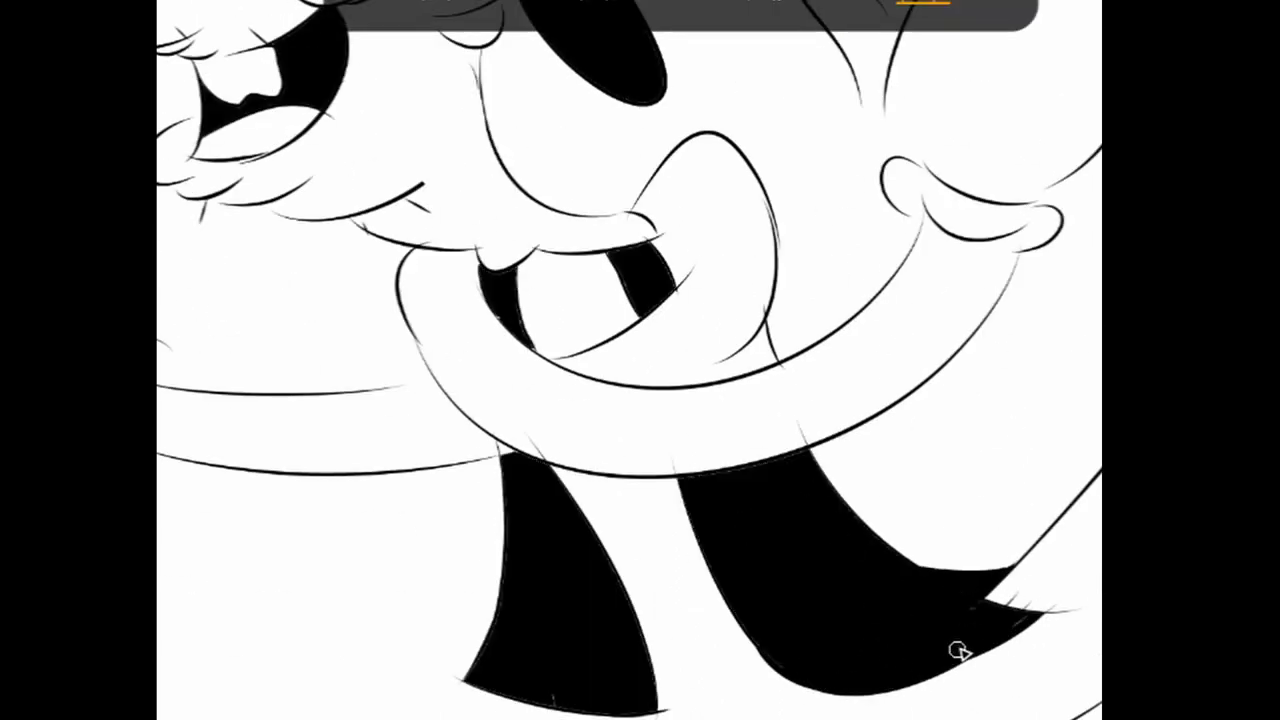
left_click(1035, 578)
left_click(470, 678)
left_click(680, 376)
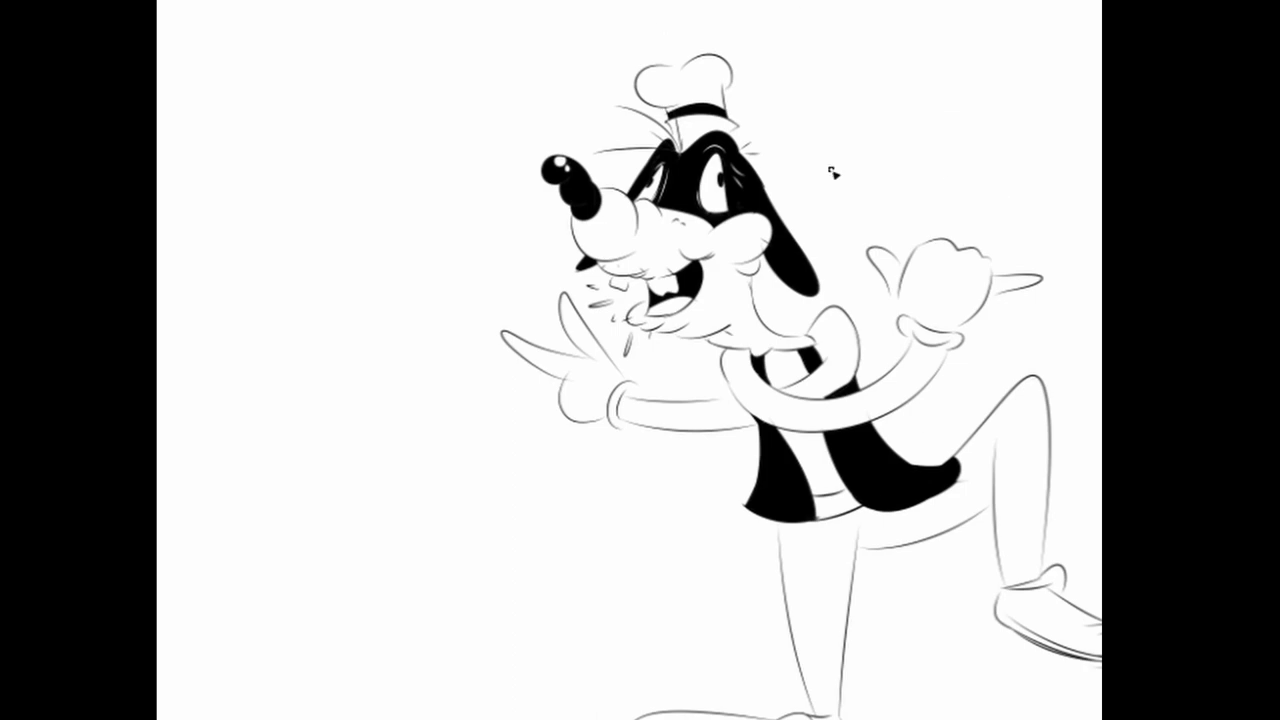
- Enlarge and shift the whole Goofy drawing with Ctrl+T
key("ctrl+t")
left_click_drag(560, 580, 566, 569)
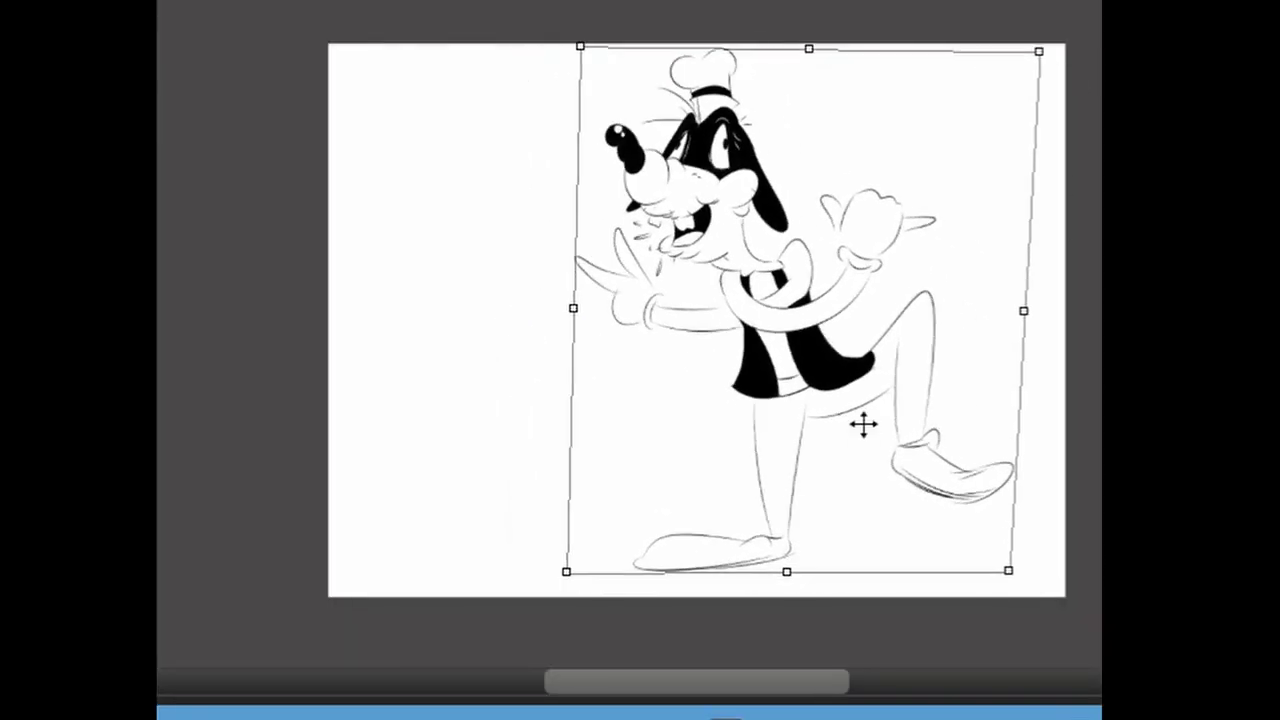
key("Return")
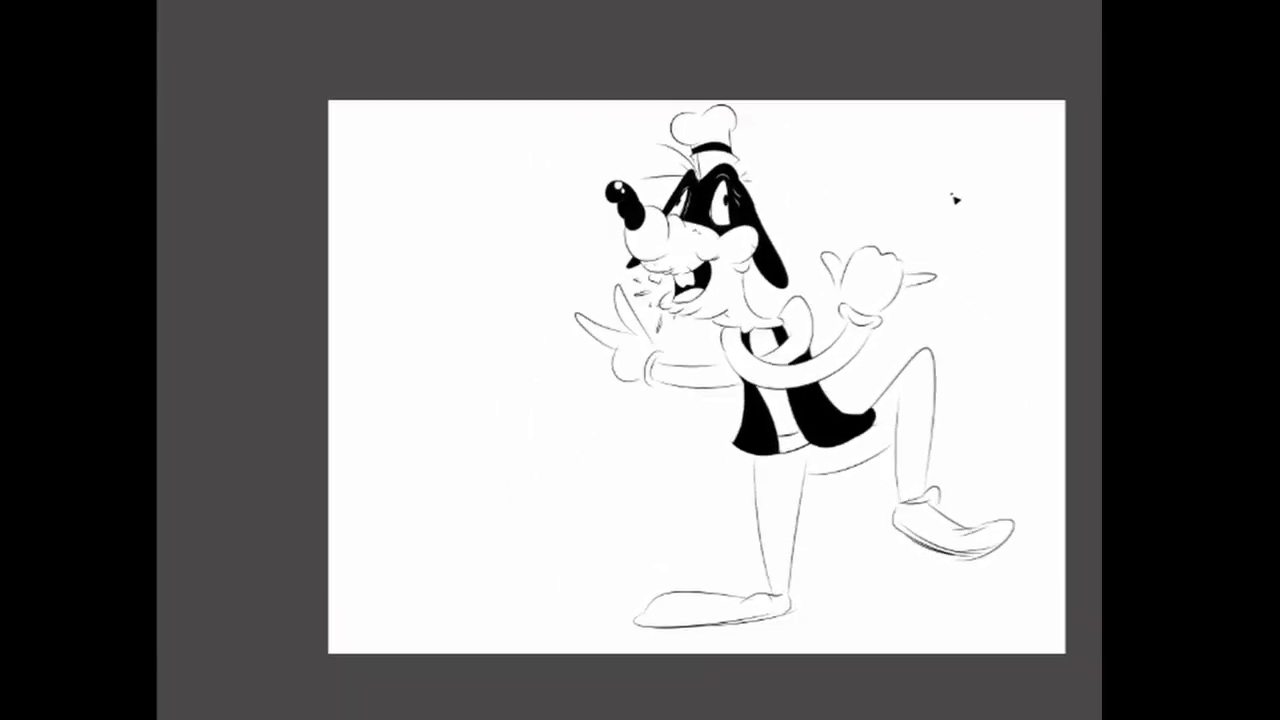
- Paint grey shading along the leg, under the vest, and on the right leg and foot
scroll(640, 360, "up", 5)
mouse_move(800, 700)
left_mouse_down()
mouse_move(760, 380)
mouse_move(871, 406)
mouse_move(933, 372)
left_mouse_up()
left_click_drag(855, 440, 985, 375)
mouse_move(1018, 288)
left_mouse_down()
mouse_move(1012, 510)
mouse_move(1090, 590)
left_mouse_up()
left_click_drag(1010, 495, 1065, 580)
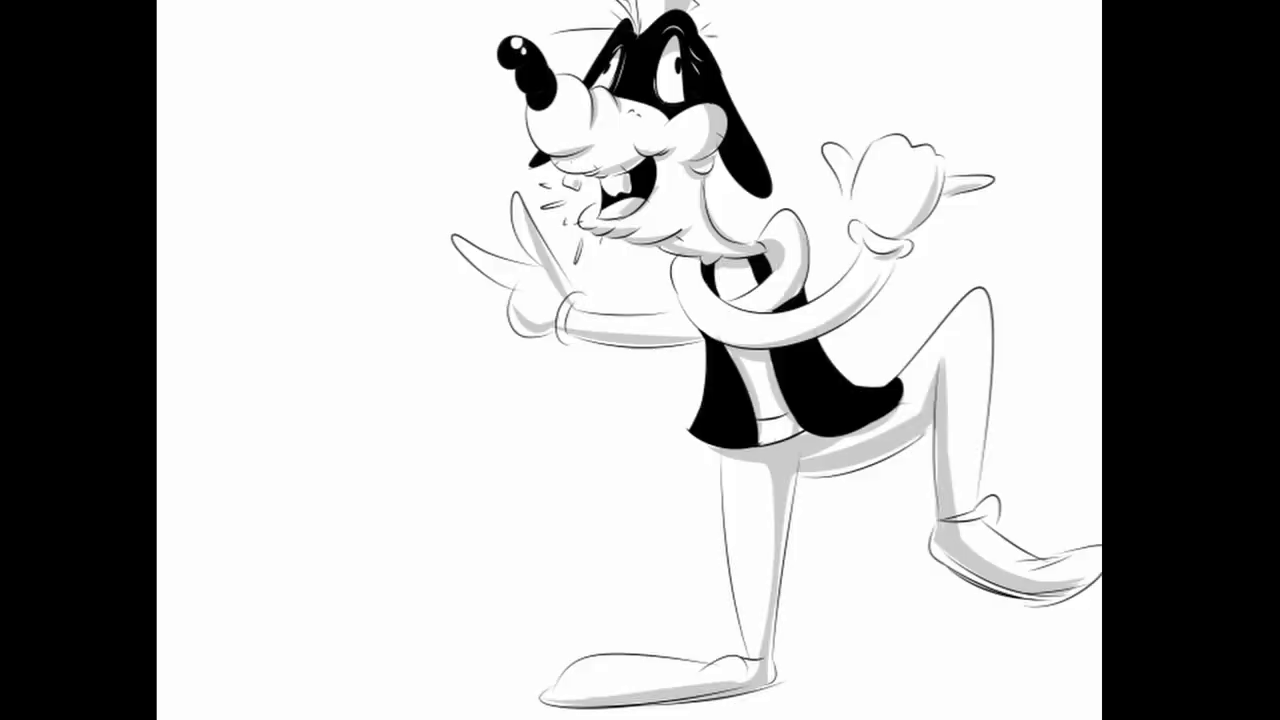
- Paint a grey floor shadow under the foot, extending it to the canvas edge
left_click_drag(500, 643, 528, 676)
key("ctrl+z")
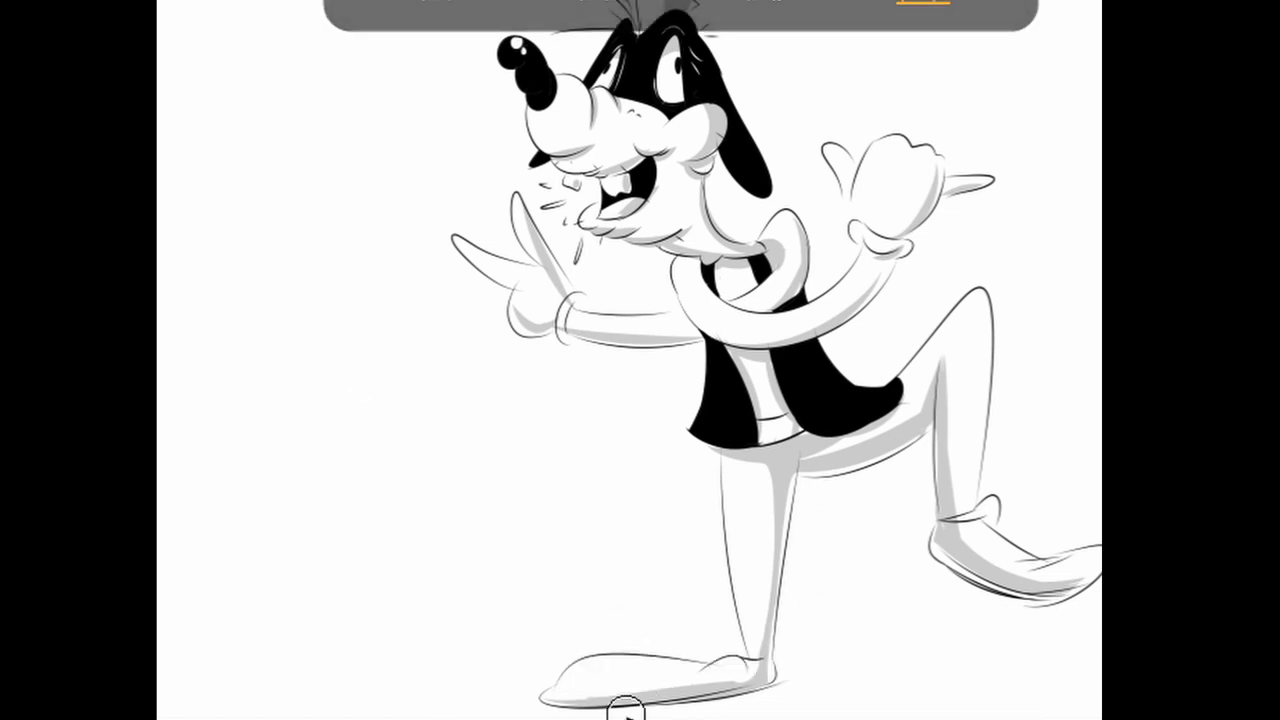
left_click_drag(900, 688, 700, 692)
left_click_drag(790, 684, 1100, 684)
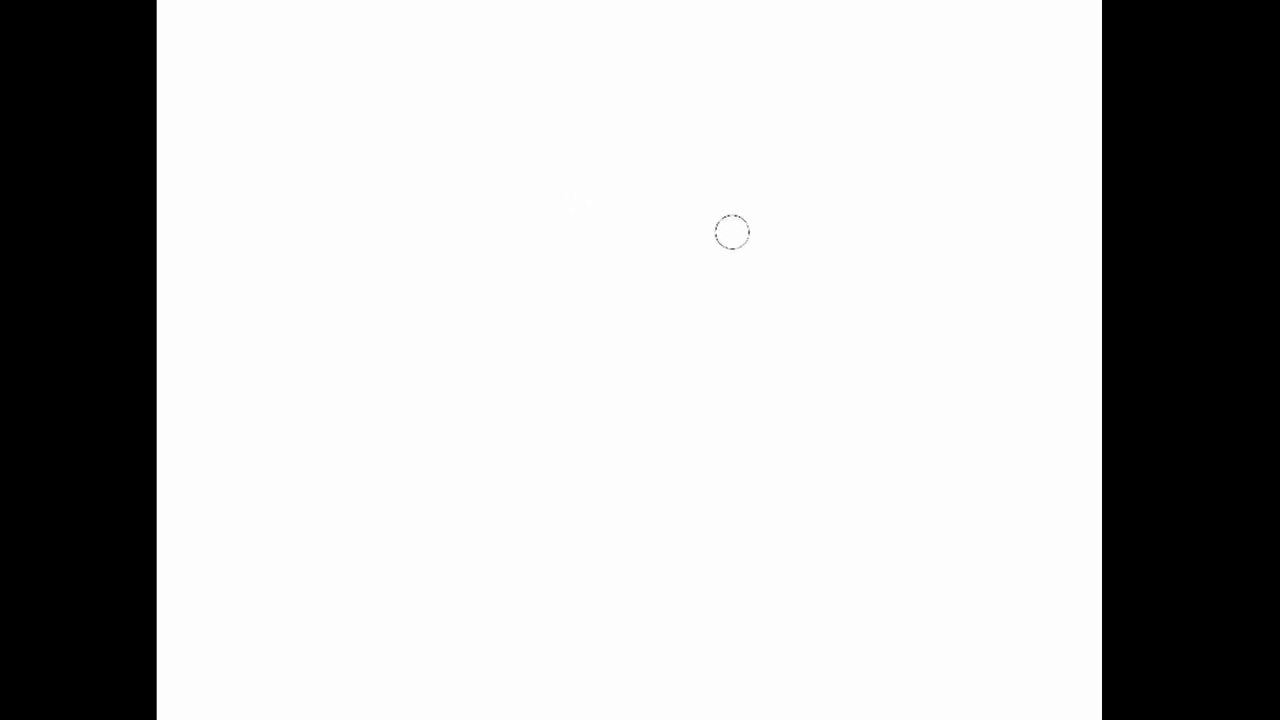
mouse_move(184, 360)
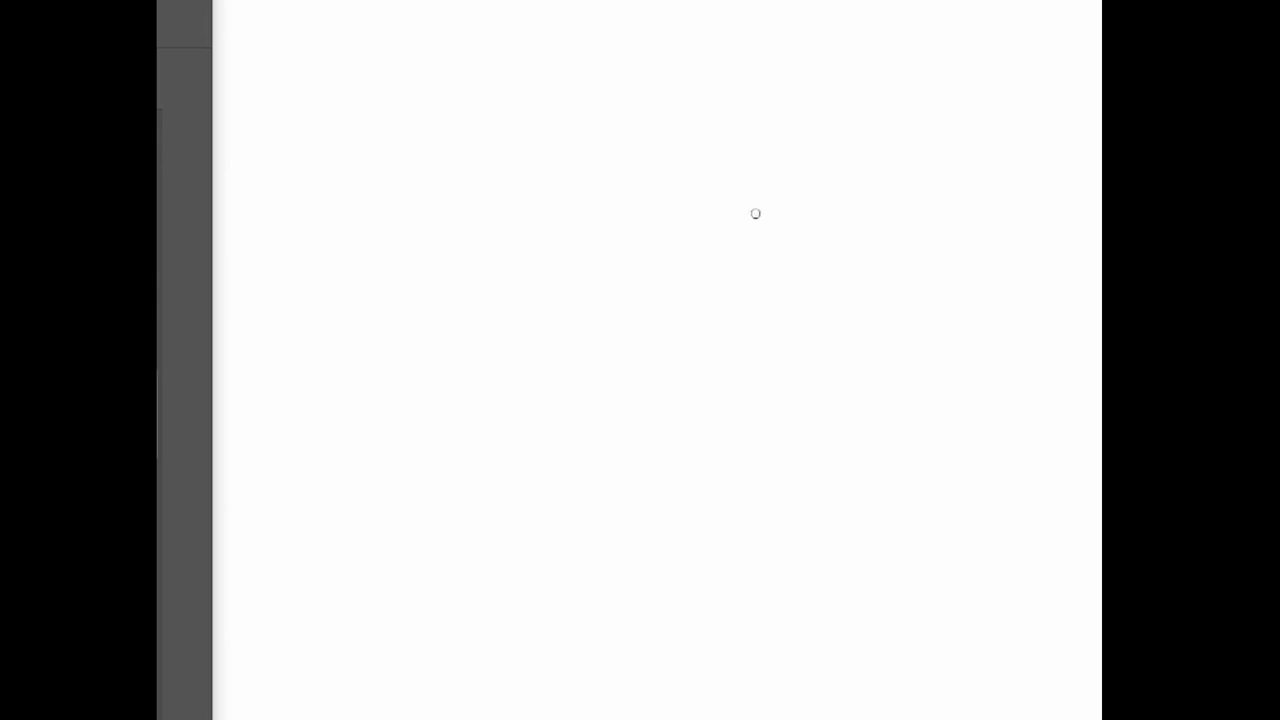
- Rough out the duck's outline with a T-shaped object gripped in the fingers
mouse_move(768, 230)
left_mouse_down()
mouse_move(540, 308)
mouse_move(477, 277)
mouse_move(397, 514)
mouse_move(603, 431)
mouse_move(726, 283)
left_mouse_up()
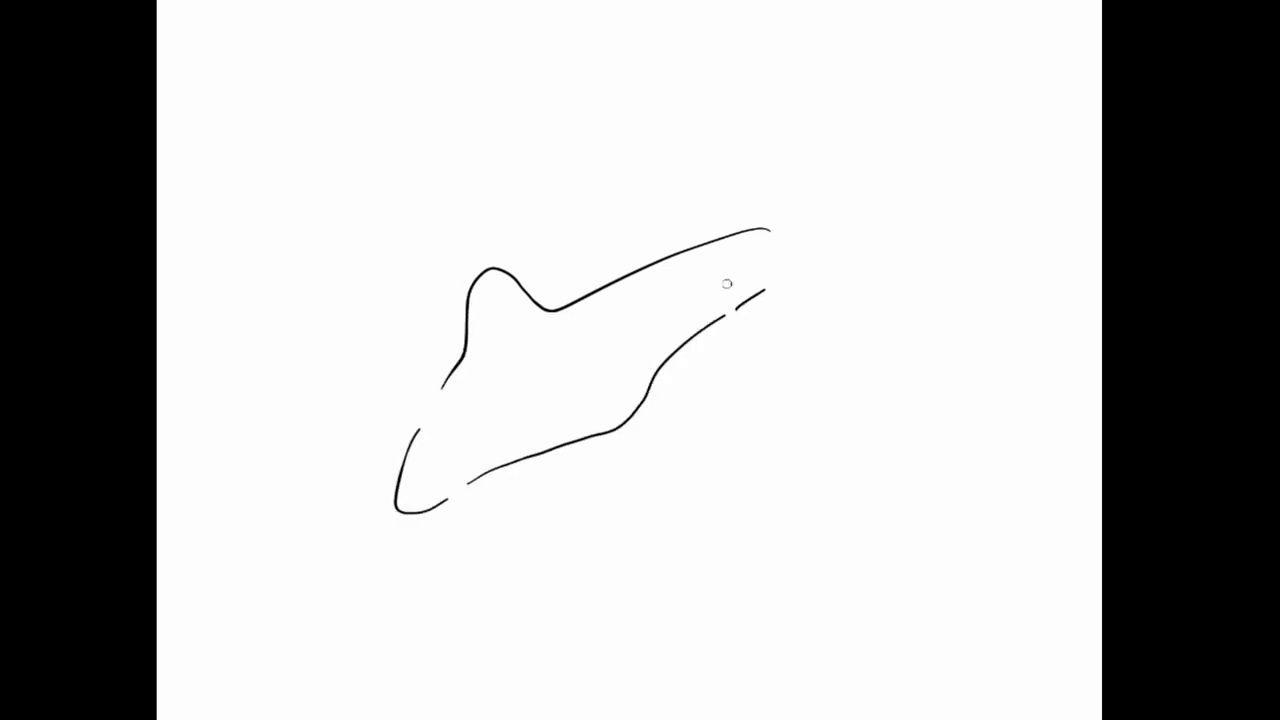
key("ctrl+z")
key("ctrl+z")
key("ctrl+z")
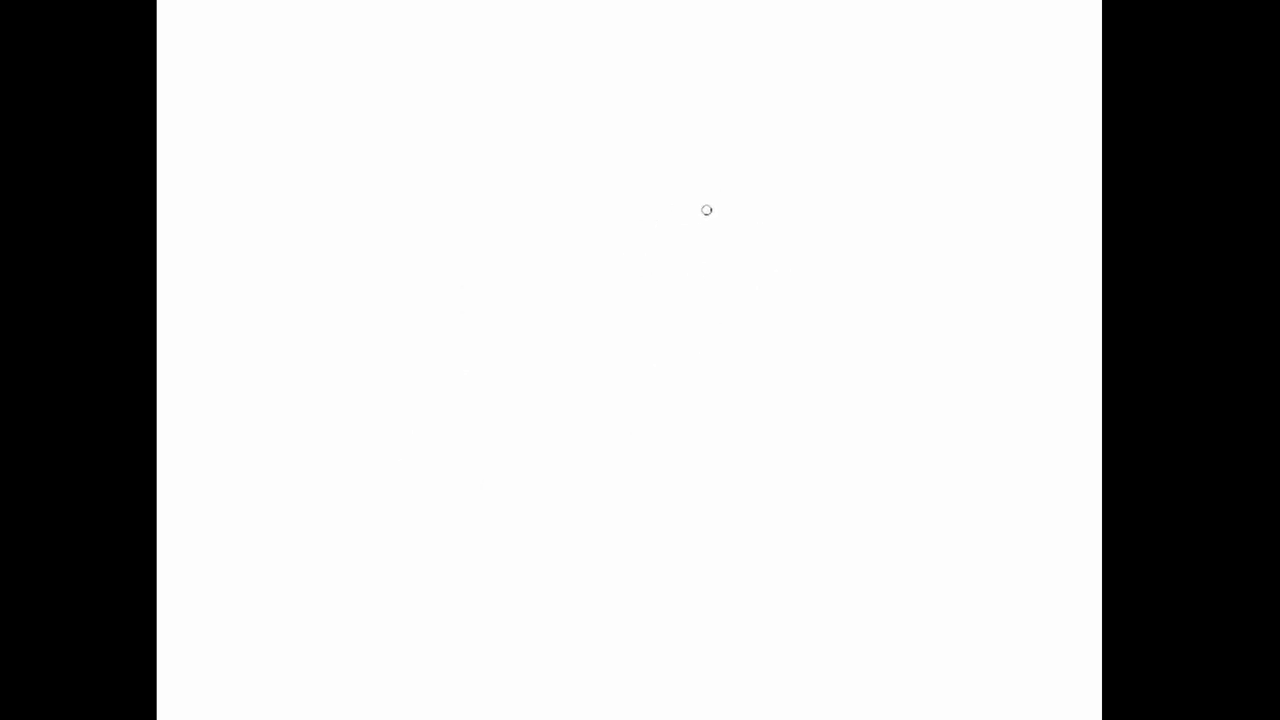
mouse_move(709, 231)
left_mouse_down()
mouse_move(571, 257)
mouse_move(486, 223)
mouse_move(471, 300)
mouse_move(410, 417)
left_mouse_up()
mouse_move(1008, 480)
left_mouse_down()
mouse_move(973, 535)
mouse_move(1015, 615)
left_mouse_up()
left_click_drag(965, 528, 955, 645)
left_click_drag(1058, 618, 900, 715)
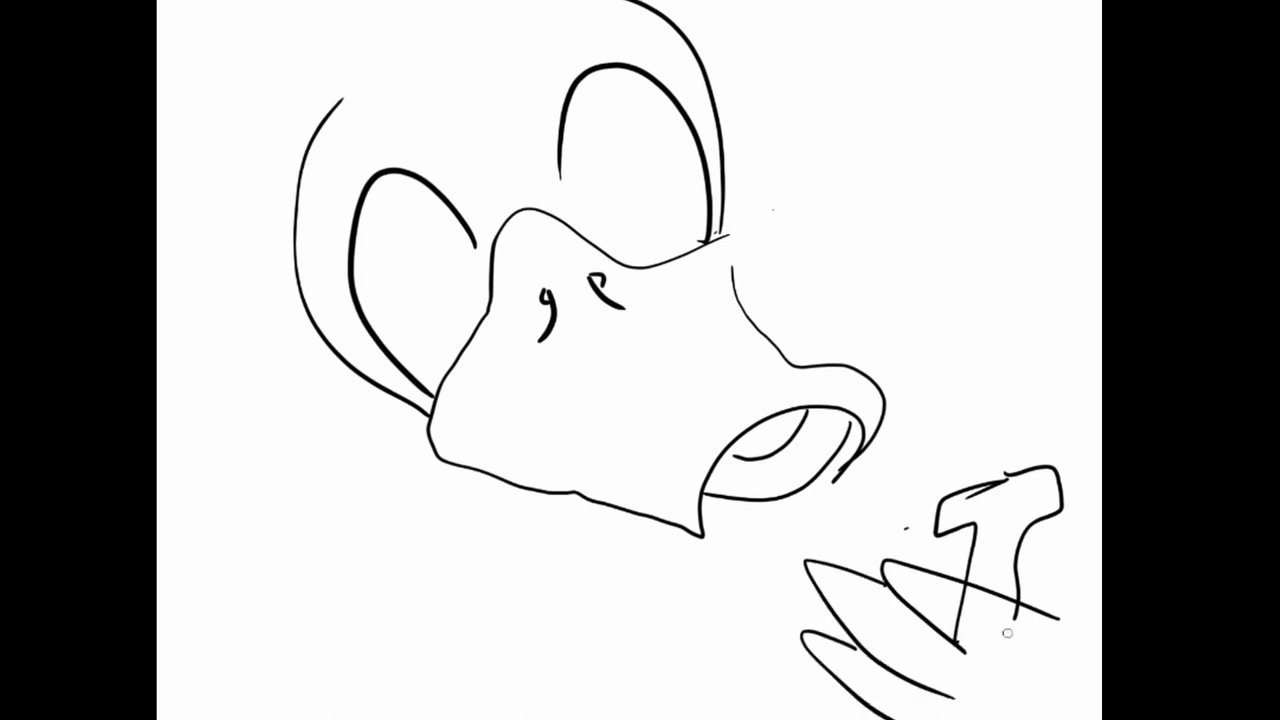
mouse_move(1013, 620)
left_mouse_down()
mouse_move(960, 612)
mouse_move(930, 634)
left_mouse_up()
- Ink the beak outline with an elongated lower beak and fill the open mouth black
mouse_move(306, 88)
left_mouse_down()
mouse_move(545, 5)
mouse_move(337, 77)
left_mouse_up()
key("ctrl+z")
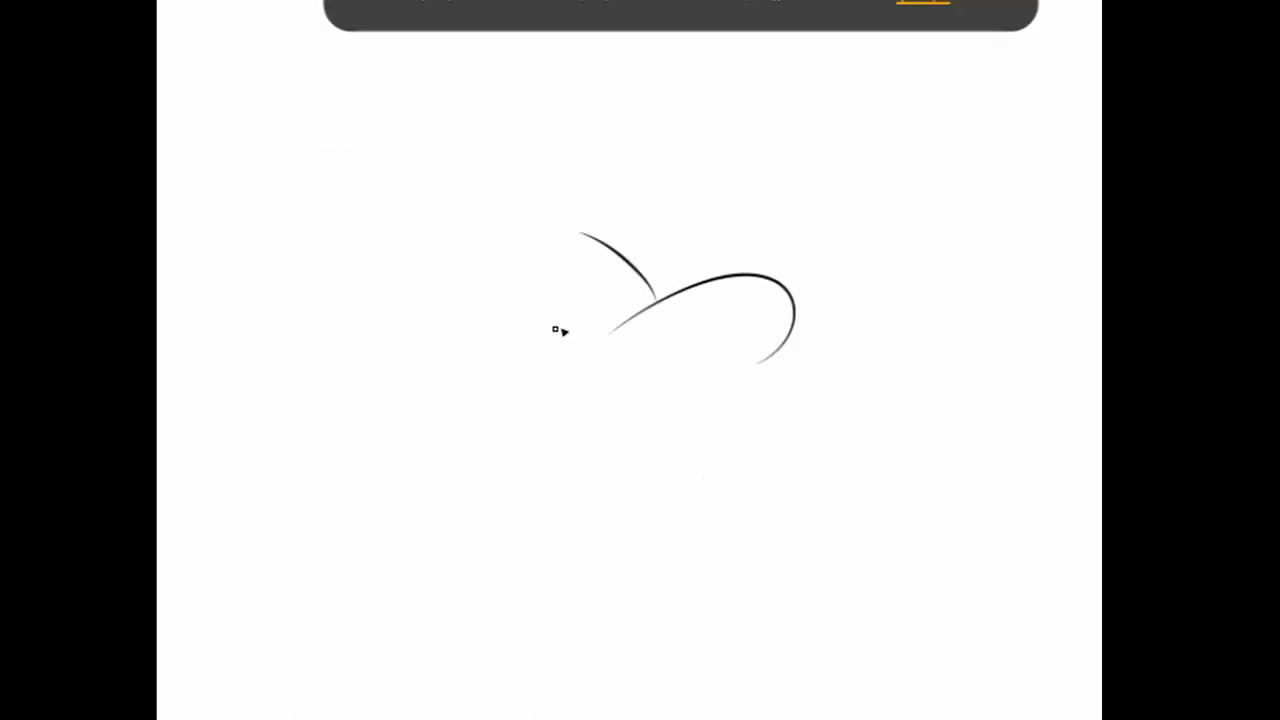
mouse_move(575, 235)
left_mouse_down()
mouse_move(343, 257)
mouse_move(750, 330)
mouse_move(690, 366)
left_mouse_up()
mouse_move(367, 347)
left_mouse_down()
mouse_move(508, 390)
mouse_move(525, 372)
left_mouse_up()
key("ctrl+z")
mouse_move(425, 340)
left_mouse_down()
mouse_move(382, 440)
mouse_move(414, 378)
left_mouse_up()
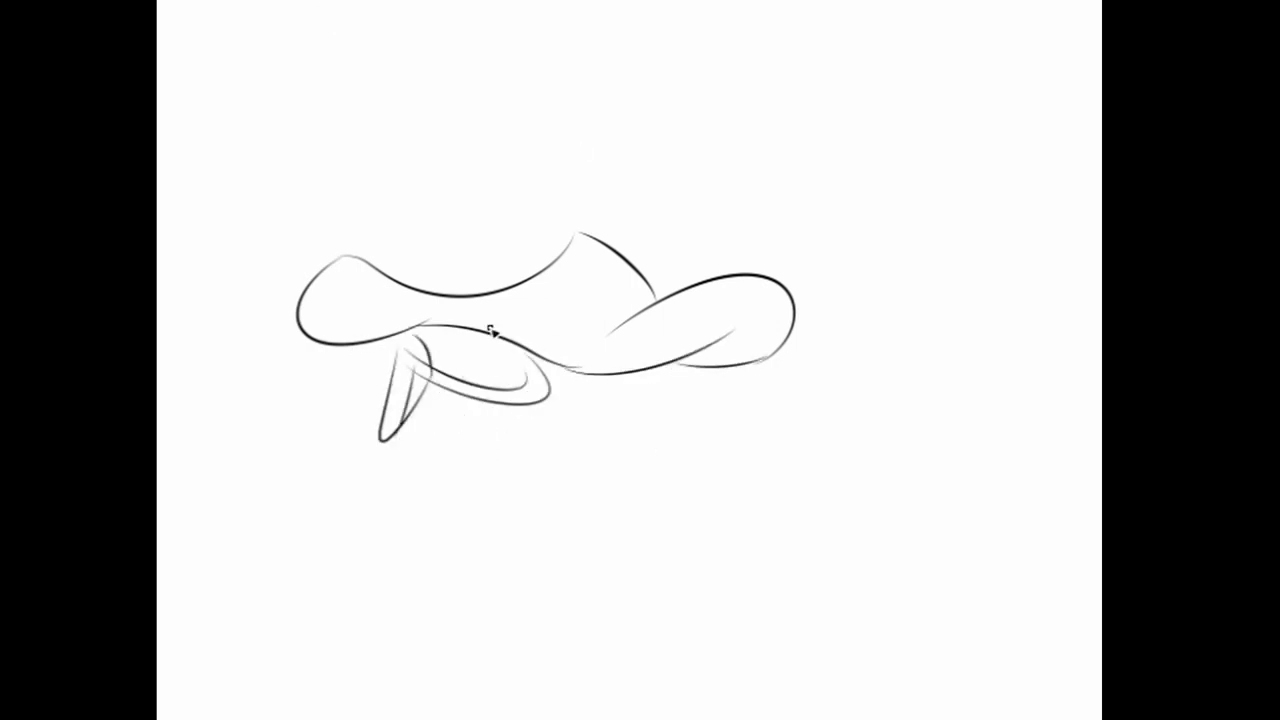
scroll(567, 325, "up", 2)
left_click(451, 363)
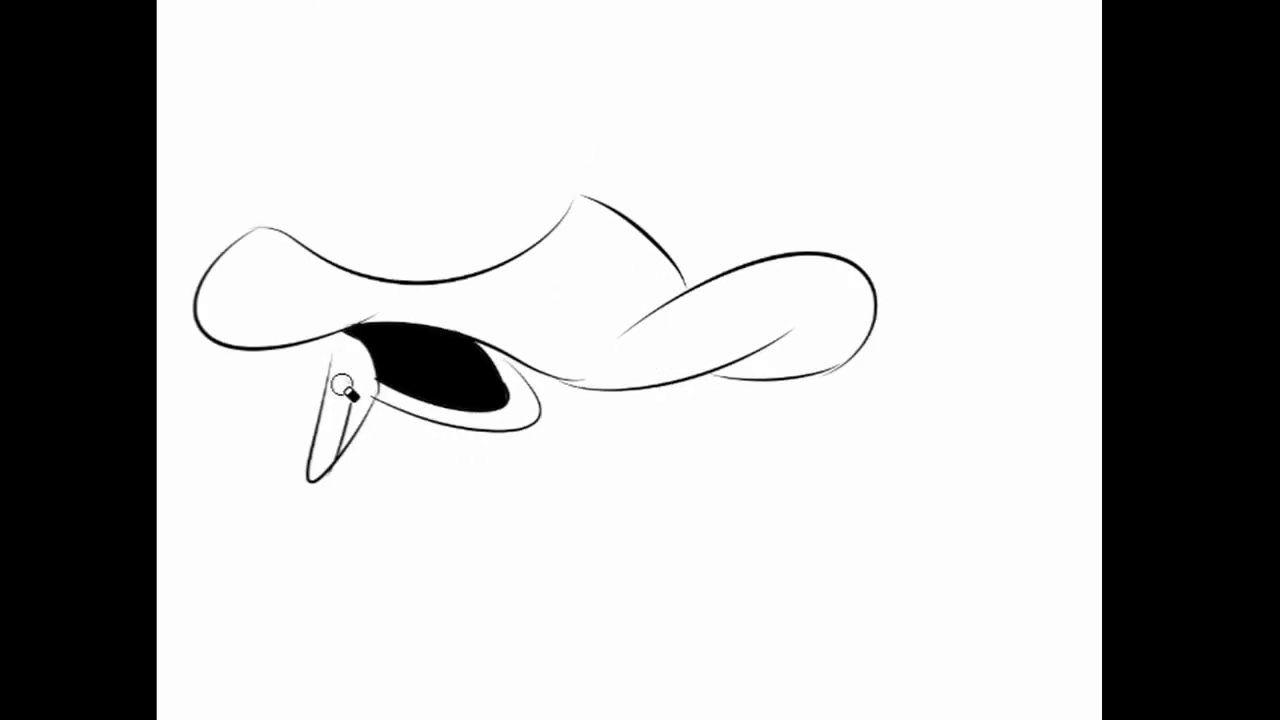
- Redraw the lower beak tip, add strokes beside the mouth, and reposition the head
left_click_drag(337, 380, 315, 473)
left_click_drag(308, 340, 330, 354)
left_click_drag(503, 346, 520, 362)
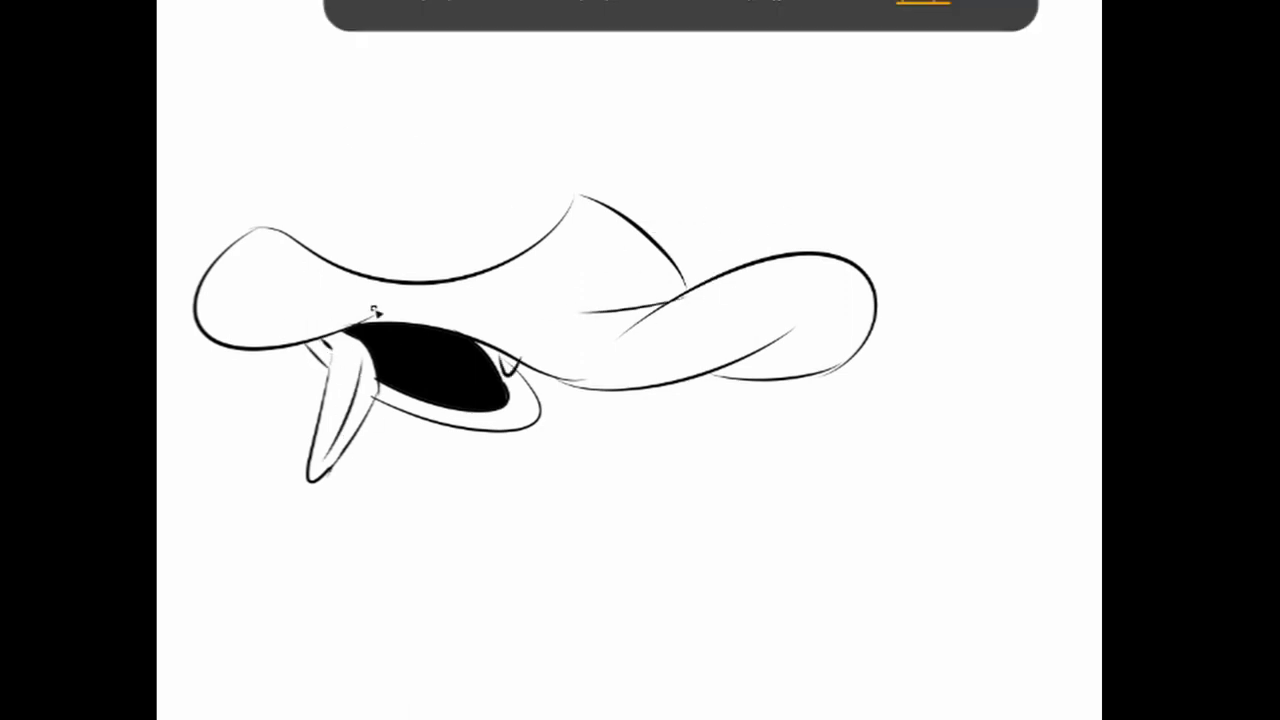
left_click_drag(284, 390, 410, 392)
key("Return")
- Add small bumps under the beak and paint white teeth inside the black mouth
left_click_drag(705, 452, 724, 462)
left_click_drag(772, 444, 800, 450)
left_click_drag(590, 452, 612, 470)
mouse_move(662, 262)
left_mouse_down()
mouse_move(694, 203)
mouse_move(676, 262)
mouse_move(638, 244)
mouse_move(666, 250)
mouse_move(468, 290)
left_mouse_up()
key("ctrl+z")
key("ctrl+z")
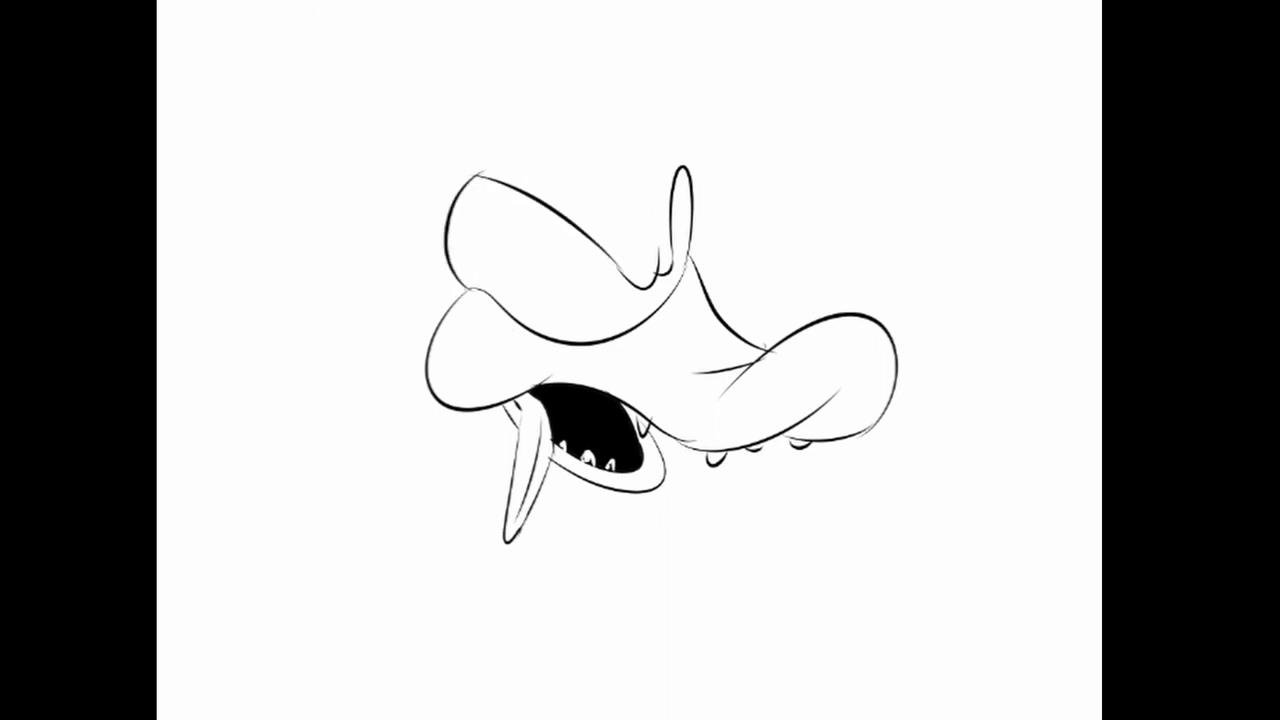
- Draw the angry brow and the back-of-head curve, discarding several trial strokes
mouse_move(610, 224)
left_mouse_down()
mouse_move(506, 118)
mouse_move(482, 154)
left_mouse_up()
key("ctrl+z")
key("ctrl+z")
mouse_move(688, 140)
left_mouse_down()
mouse_move(446, 64)
mouse_move(384, 146)
mouse_move(402, 268)
left_mouse_up()
key("ctrl+z")
left_click_drag(396, 214, 347, 158)
key("ctrl+z")
key("ctrl+z")
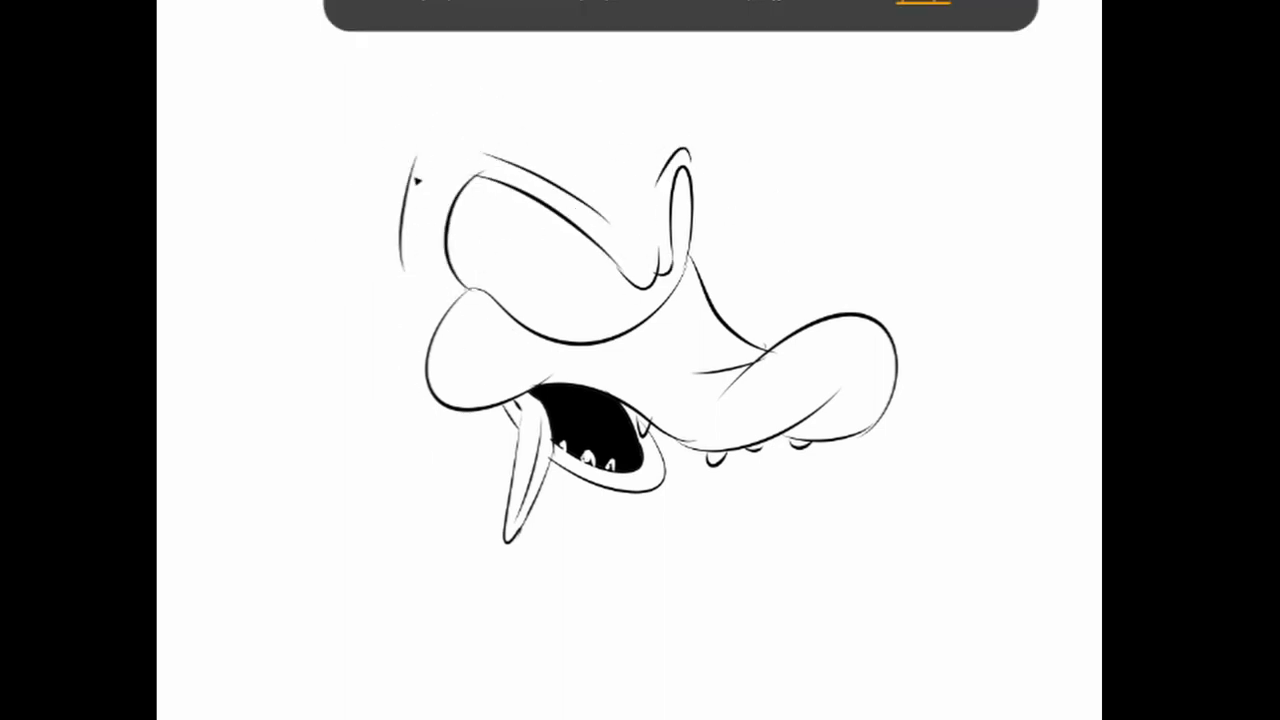
left_click_drag(422, 152, 432, 310)
left_click_drag(395, 258, 360, 214)
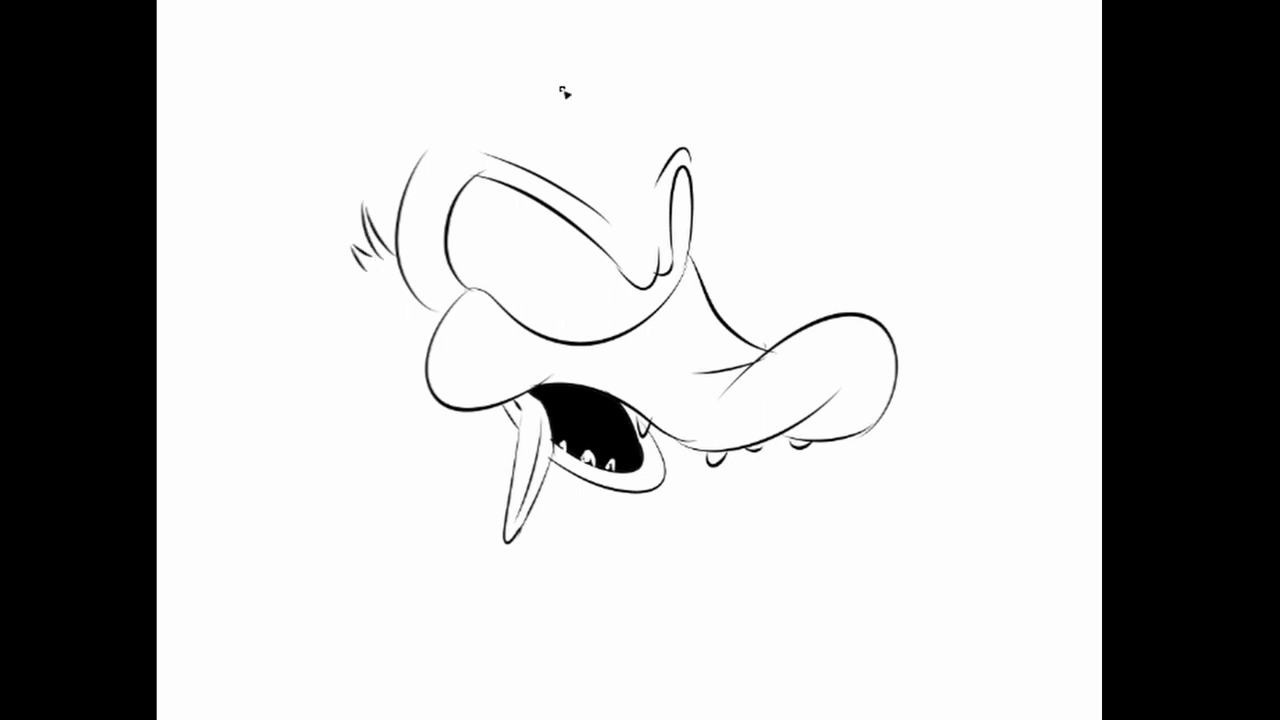
- Draw the head-feather spikes, the top-of-head curve and a two-bump hat crown
key("ctrl+z")
key("ctrl+z")
left_click_drag(420, 232, 383, 225)
left_click_drag(428, 282, 388, 272)
left_click_drag(610, 85, 425, 300)
left_click_drag(510, 115, 680, 145)
key("ctrl+z")
mouse_move(430, 155)
left_mouse_down()
mouse_move(615, 60)
mouse_move(700, 132)
left_mouse_up()
left_click_drag(730, 105, 818, 190)
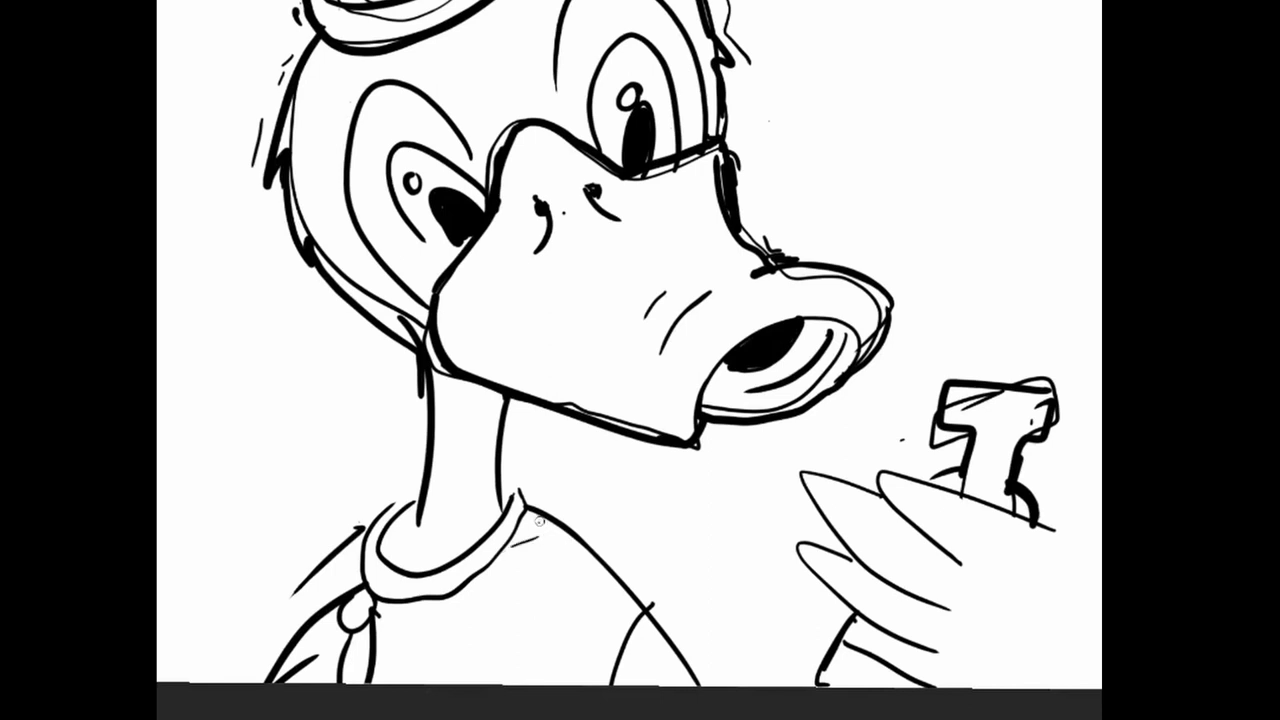
- Trace both edges of the shirt collar and darken the shoulder line
left_click_drag(538, 526, 488, 590)
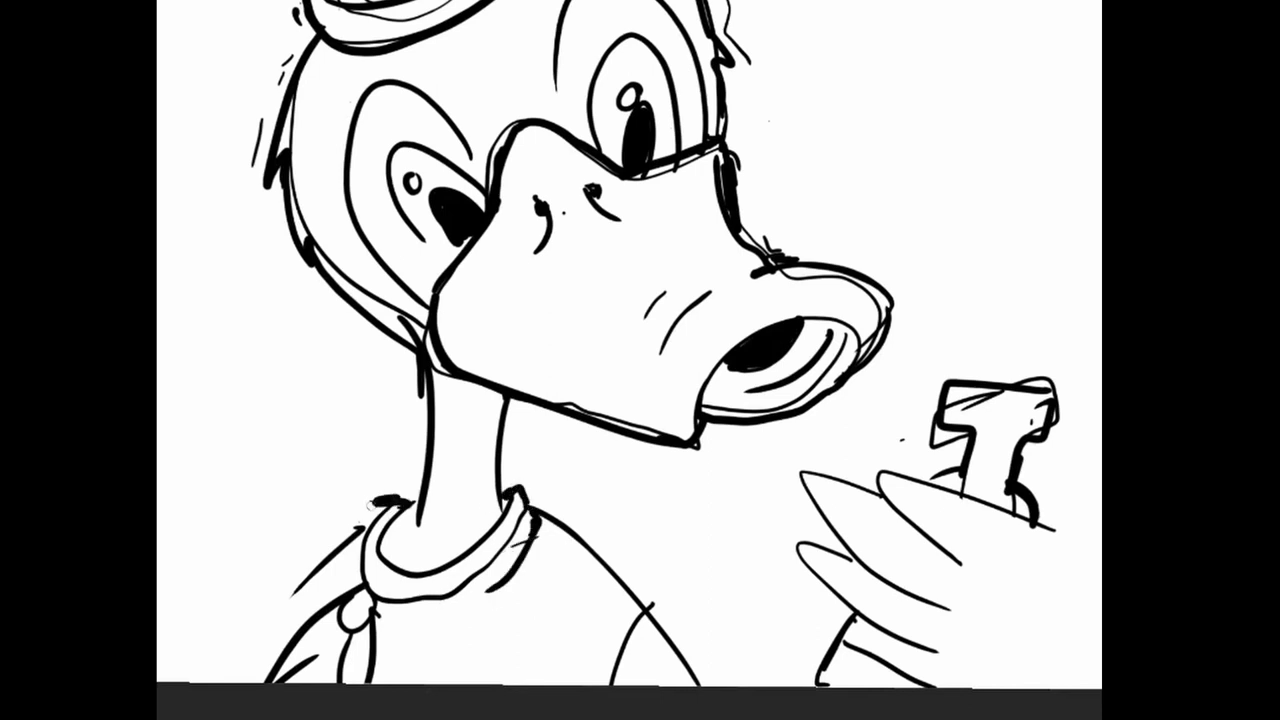
left_click_drag(352, 540, 280, 614)
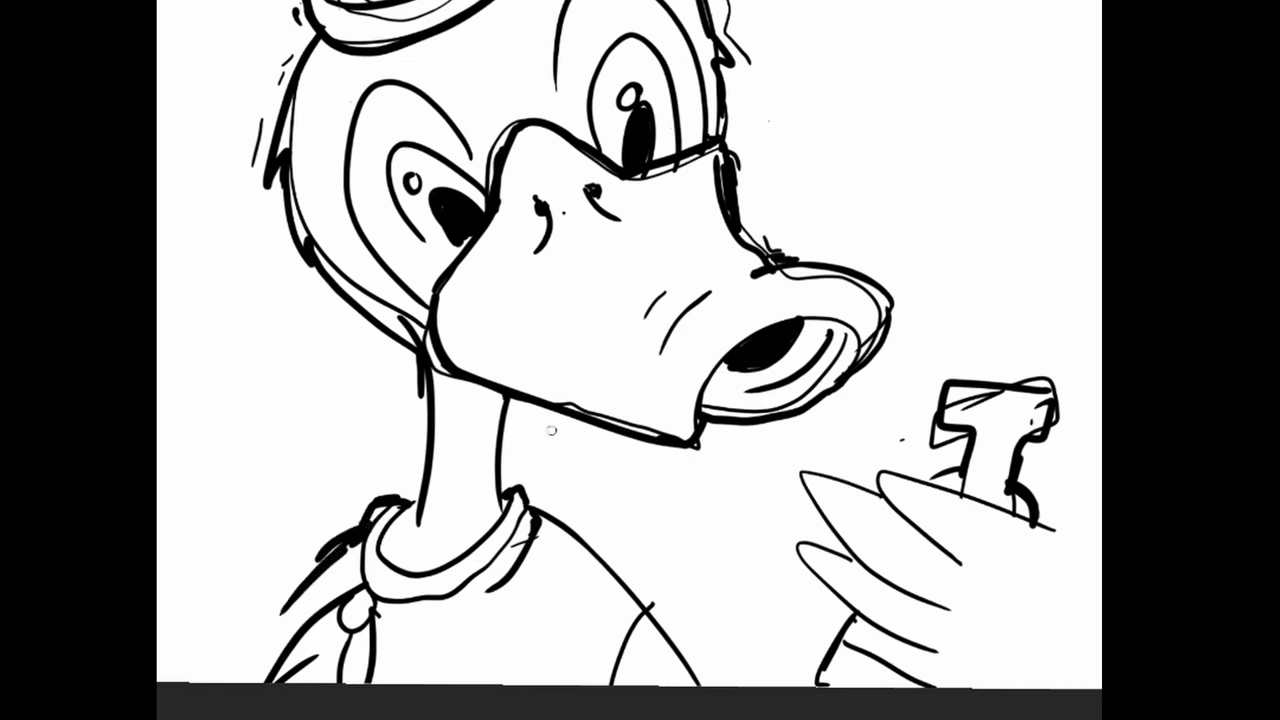
left_click_drag(530, 504, 638, 594)
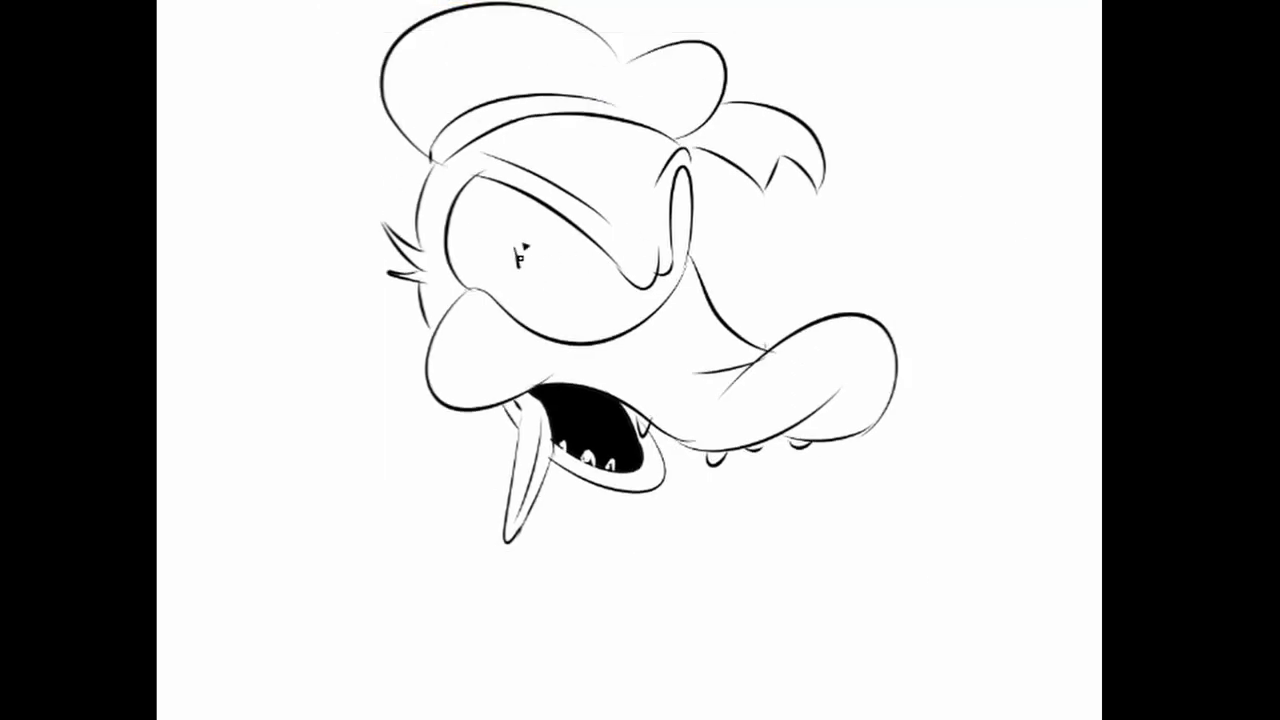
- Transform the inked duck head: squash it shorter, shift it lower, and narrow it
left_click_drag(514, 226, 512, 228)
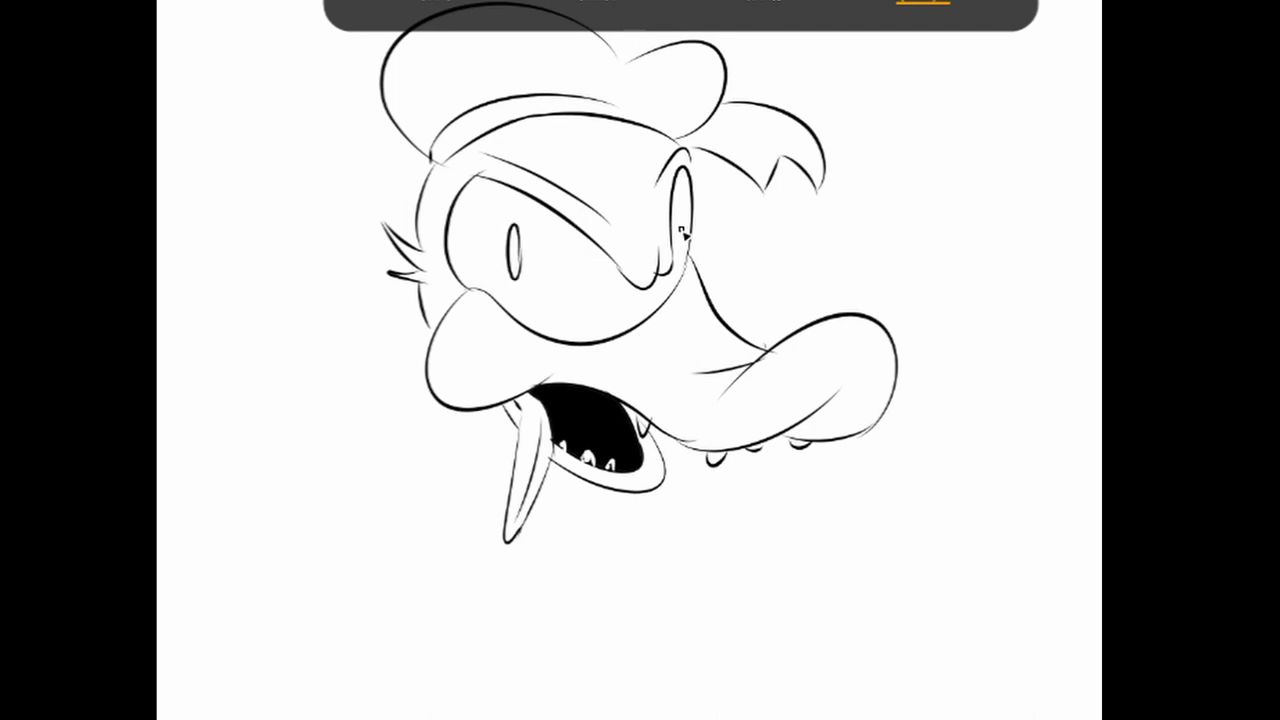
key("ctrl+z")
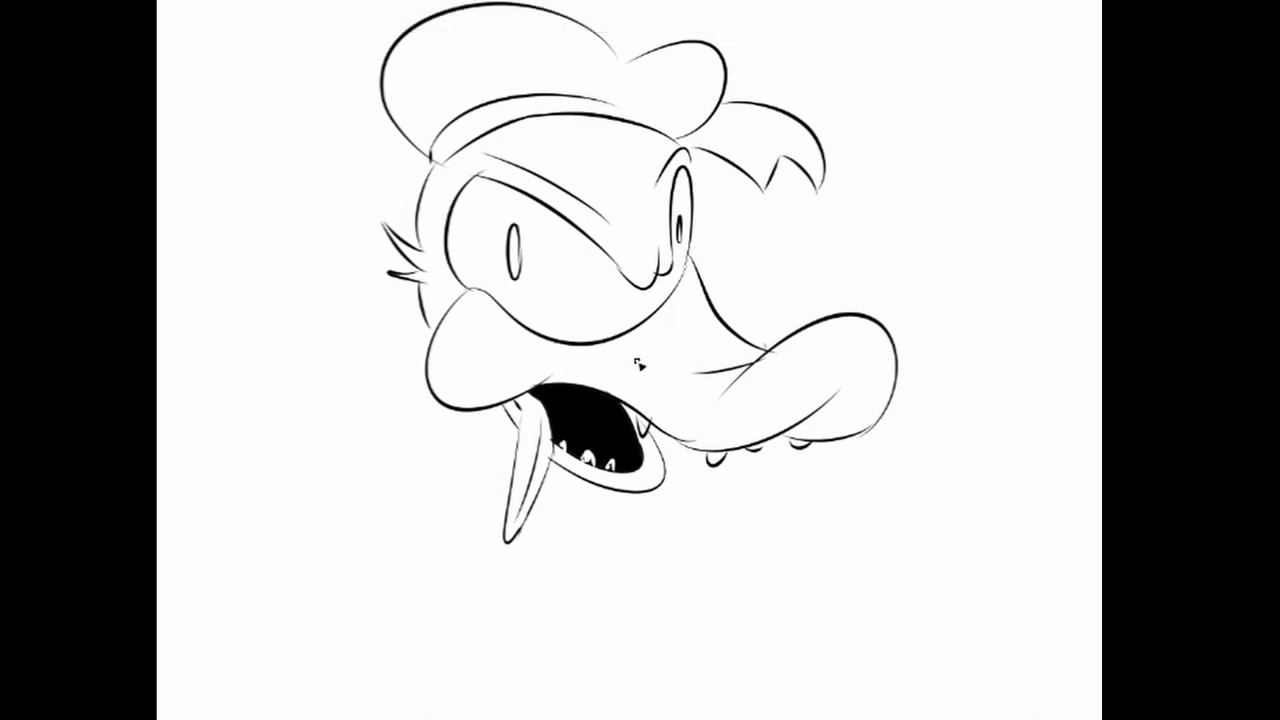
left_click(693, 68)
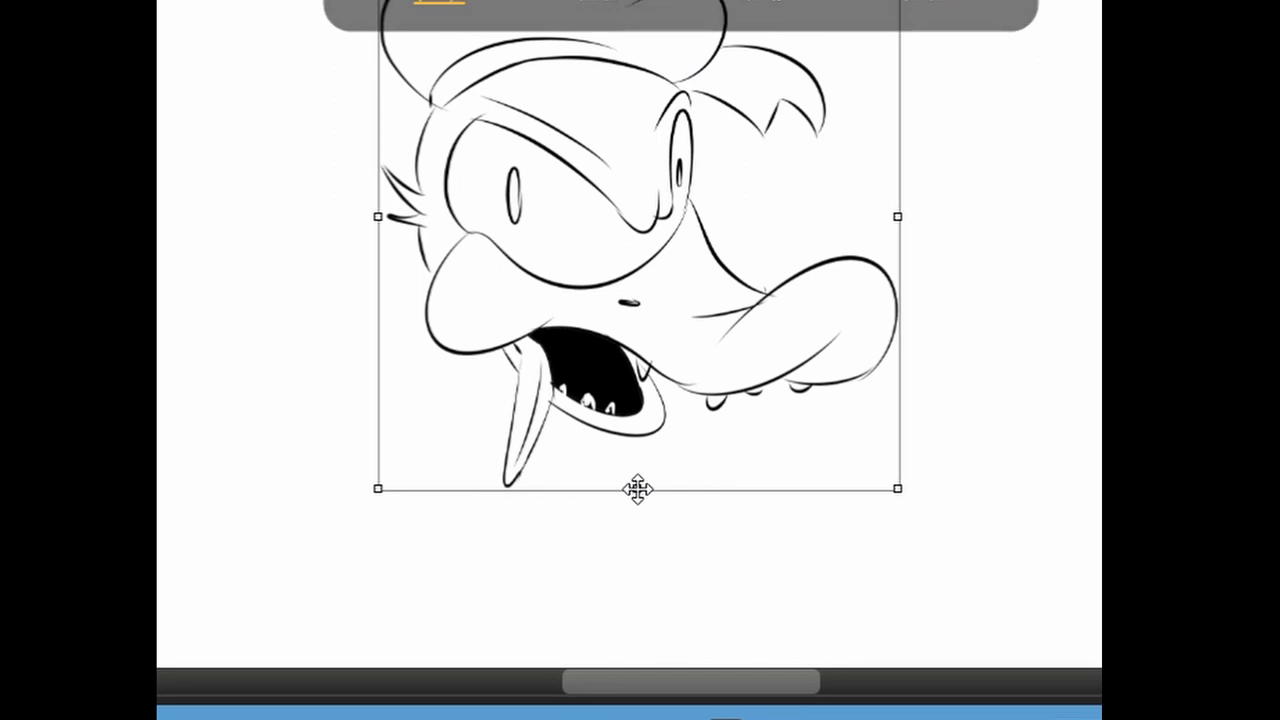
left_click_drag(637, 488, 634, 403)
left_click_drag(600, 310, 600, 388)
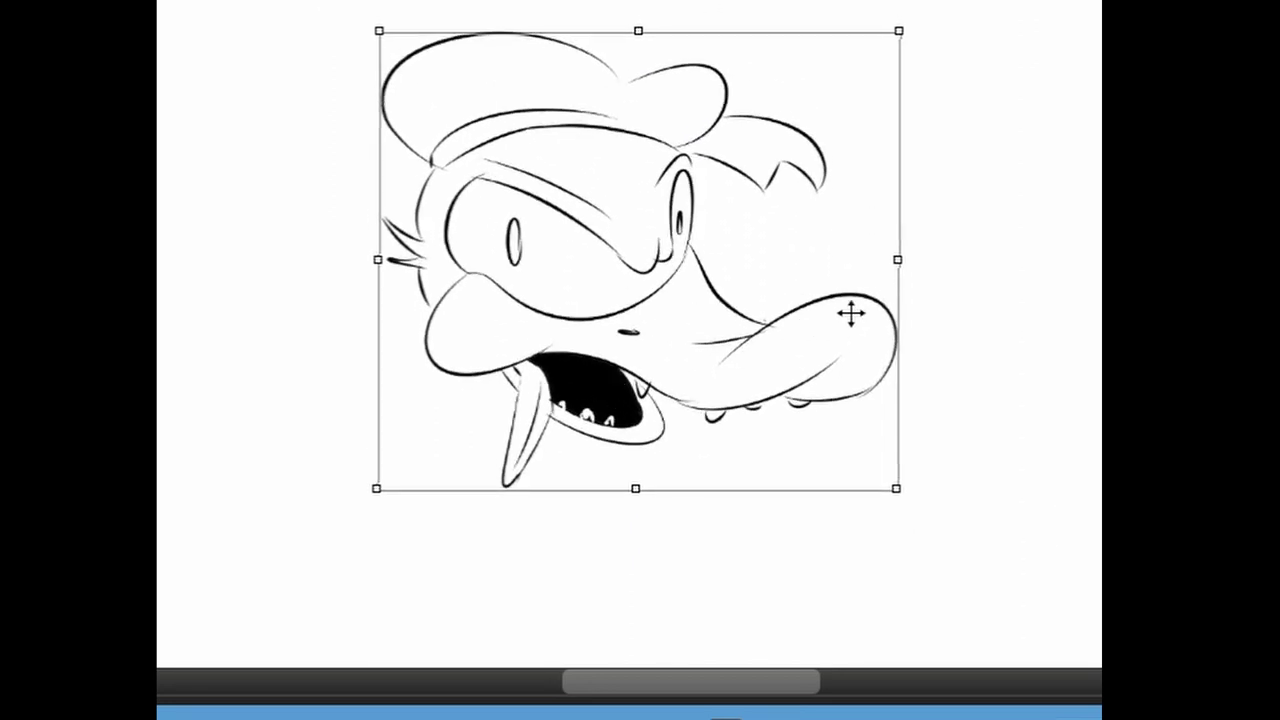
left_click_drag(896, 253, 851, 255)
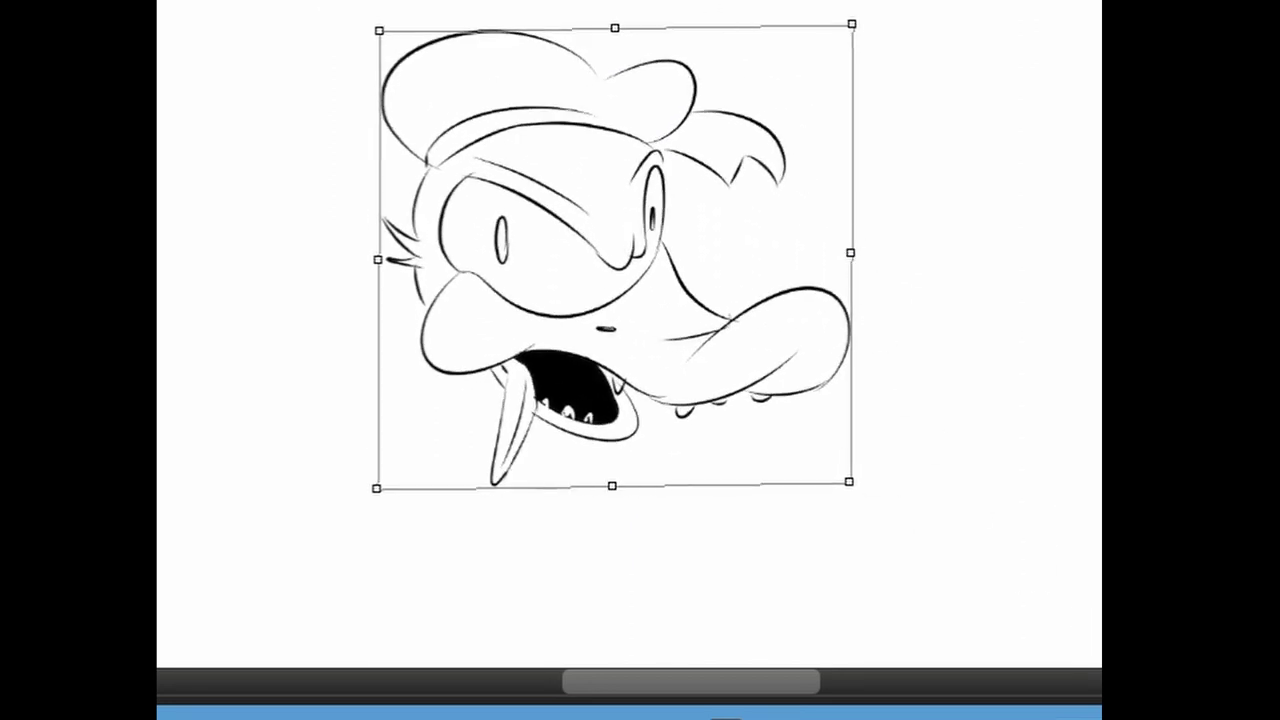
key("Return")
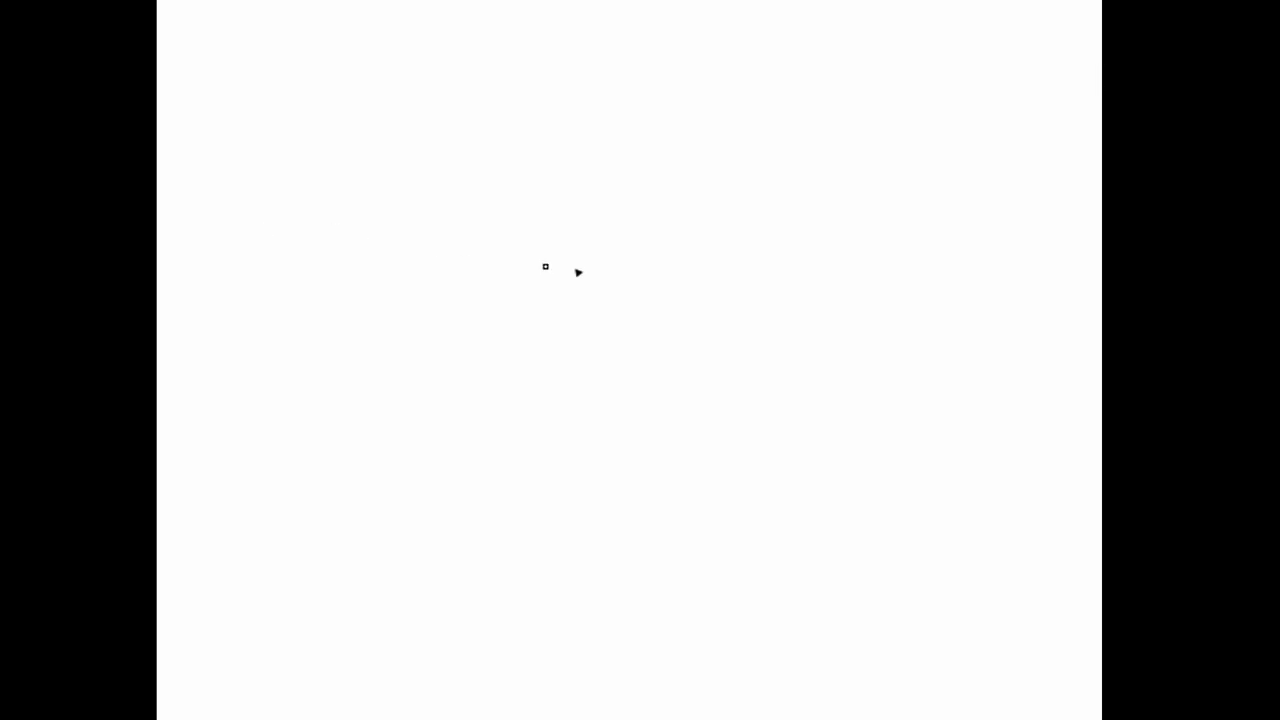
- Sketch the curved ink strokes that form the rounded head and inner cheek
left_click_drag(663, 289, 494, 186)
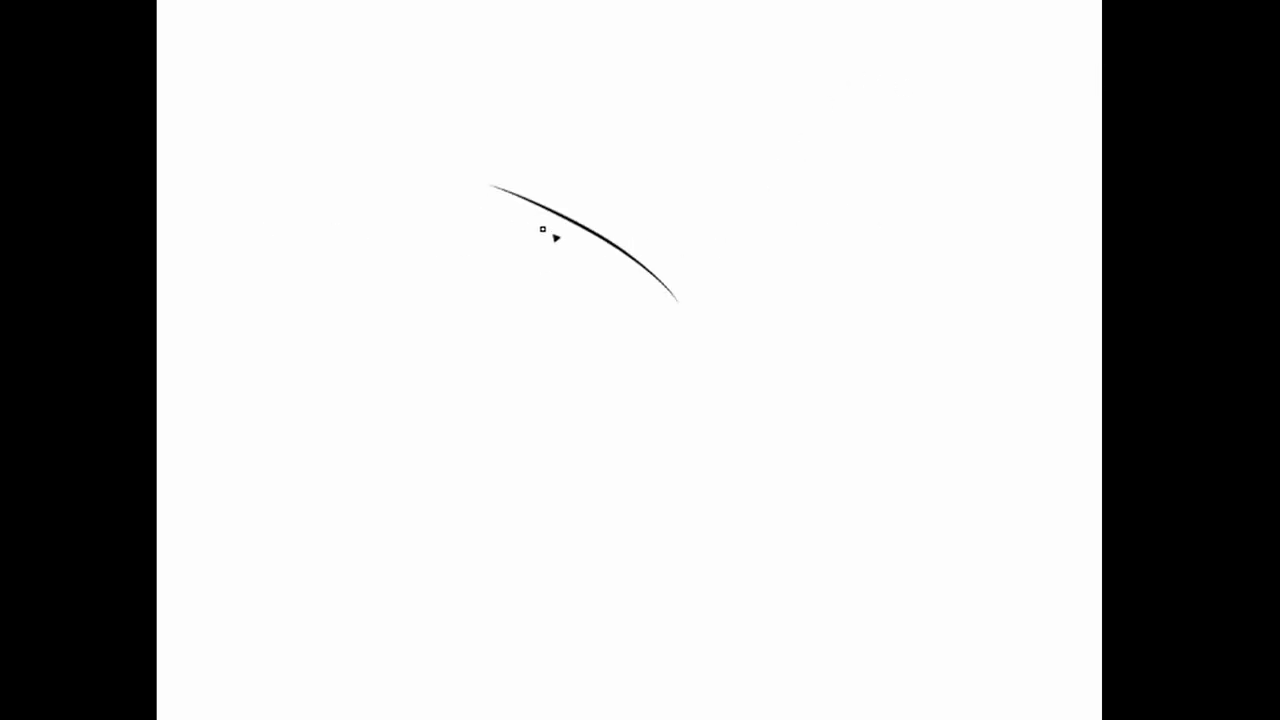
left_click_drag(622, 284, 529, 223)
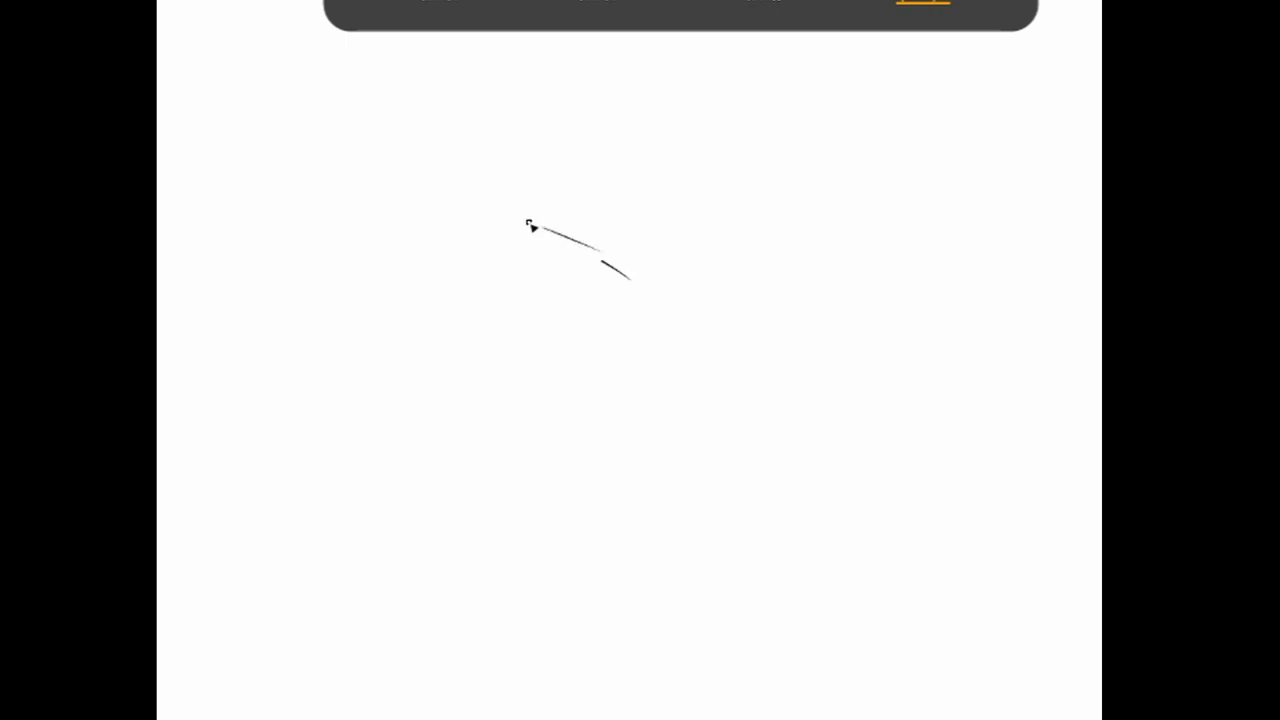
key("ctrl")
mouse_move(605, 252)
left_mouse_down()
mouse_move(477, 214)
mouse_move(580, 250)
left_mouse_up()
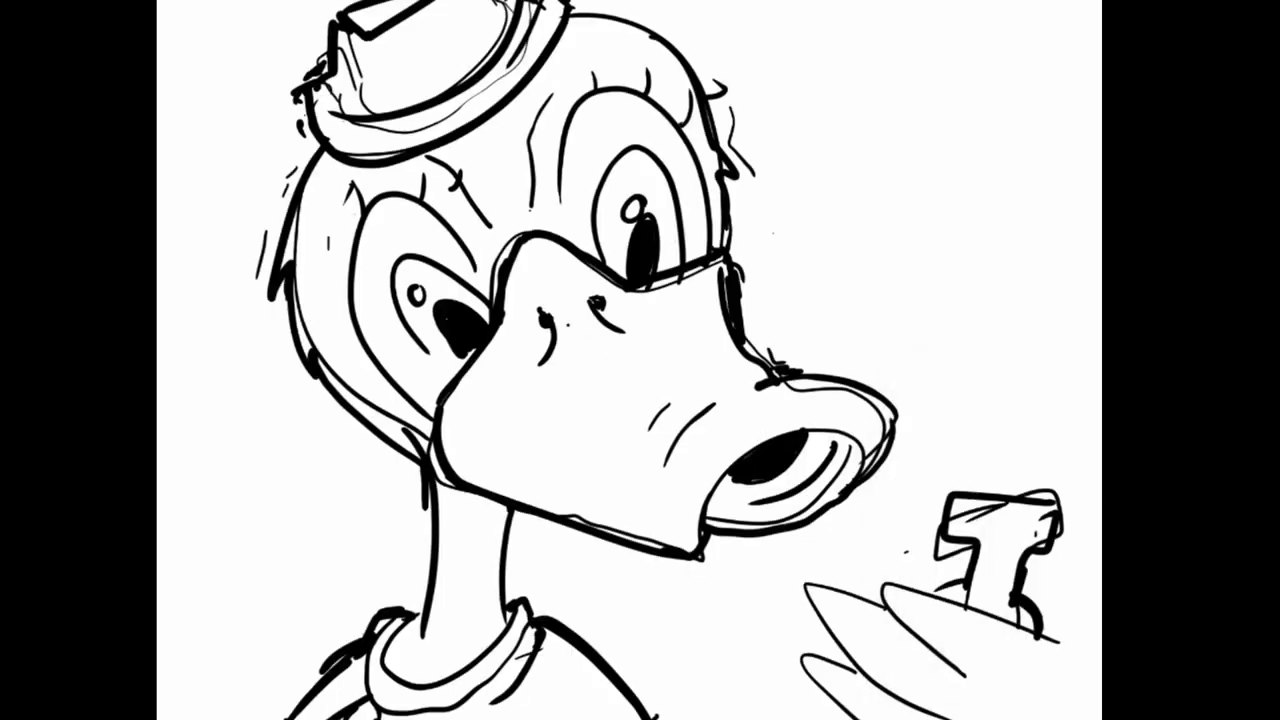
mouse_move(628, 281)
left_mouse_down()
mouse_move(653, 268)
mouse_move(692, 297)
mouse_move(633, 330)
mouse_move(760, 296)
left_mouse_up()
mouse_move(622, 382)
left_mouse_down()
mouse_move(752, 328)
mouse_move(556, 420)
mouse_move(507, 252)
mouse_move(605, 250)
left_mouse_up()
mouse_move(580, 292)
left_mouse_down()
mouse_move(613, 299)
mouse_move(588, 387)
left_mouse_up()
left_click_drag(662, 348, 662, 362)
- Draw the ears and the arcs above the head
key("ctrl")
mouse_move(555, 234)
left_mouse_down()
mouse_move(493, 205)
mouse_move(479, 278)
mouse_move(611, 255)
mouse_move(594, 172)
left_mouse_up()
left_click_drag(458, 210, 576, 172)
key("ctrl+z")
left_click_drag(498, 178, 586, 160)
left_click_drag(436, 126, 568, 118)
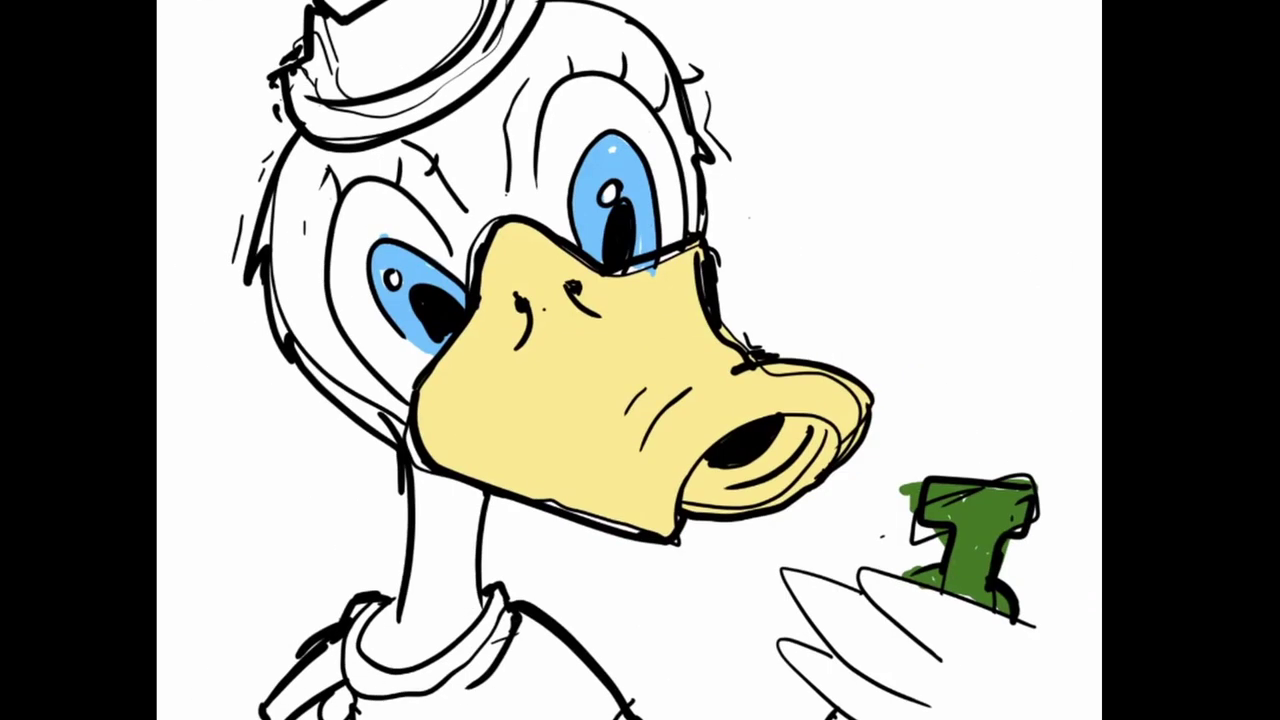
- Paint the duck's collar and hat band blue
mouse_move(495, 605)
left_mouse_down()
mouse_move(415, 685)
mouse_move(355, 695)
left_mouse_up()
left_click_drag(365, 615, 330, 715)
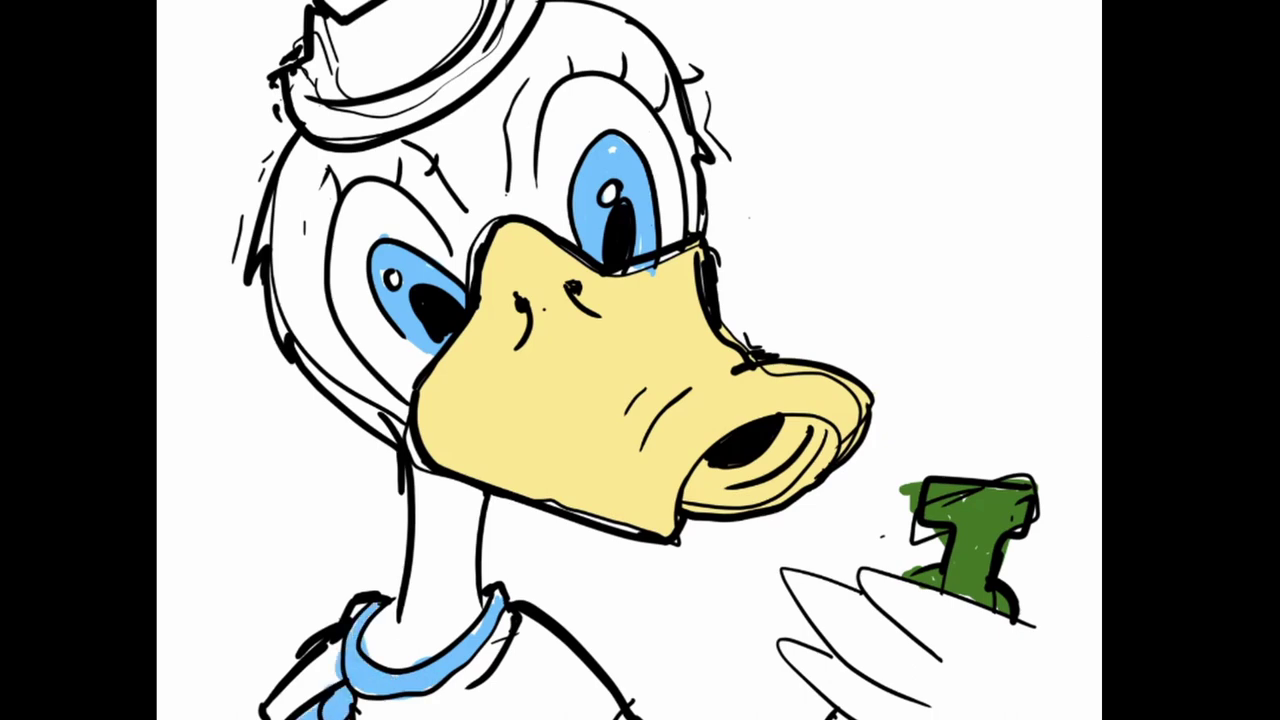
scroll(630, 400, "up", 5)
mouse_move(540, 140)
left_mouse_down()
mouse_move(450, 235)
mouse_move(330, 290)
mouse_move(292, 205)
left_mouse_up()
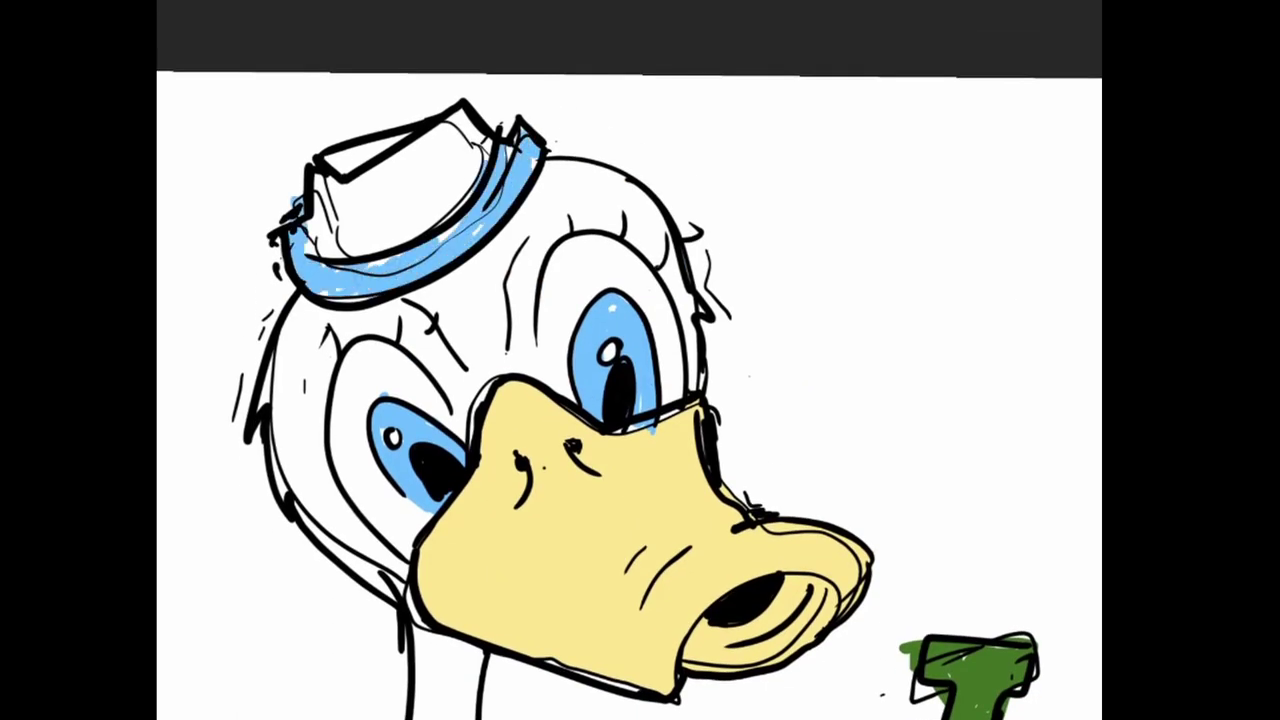
- Outline a cork on the green bottle and fill it brown
left_click_drag(935, 605, 1025, 635)
mouse_move(970, 600)
left_mouse_down()
mouse_move(1020, 630)
mouse_move(945, 630)
left_mouse_up()
scroll(952, 479, "down", 2)
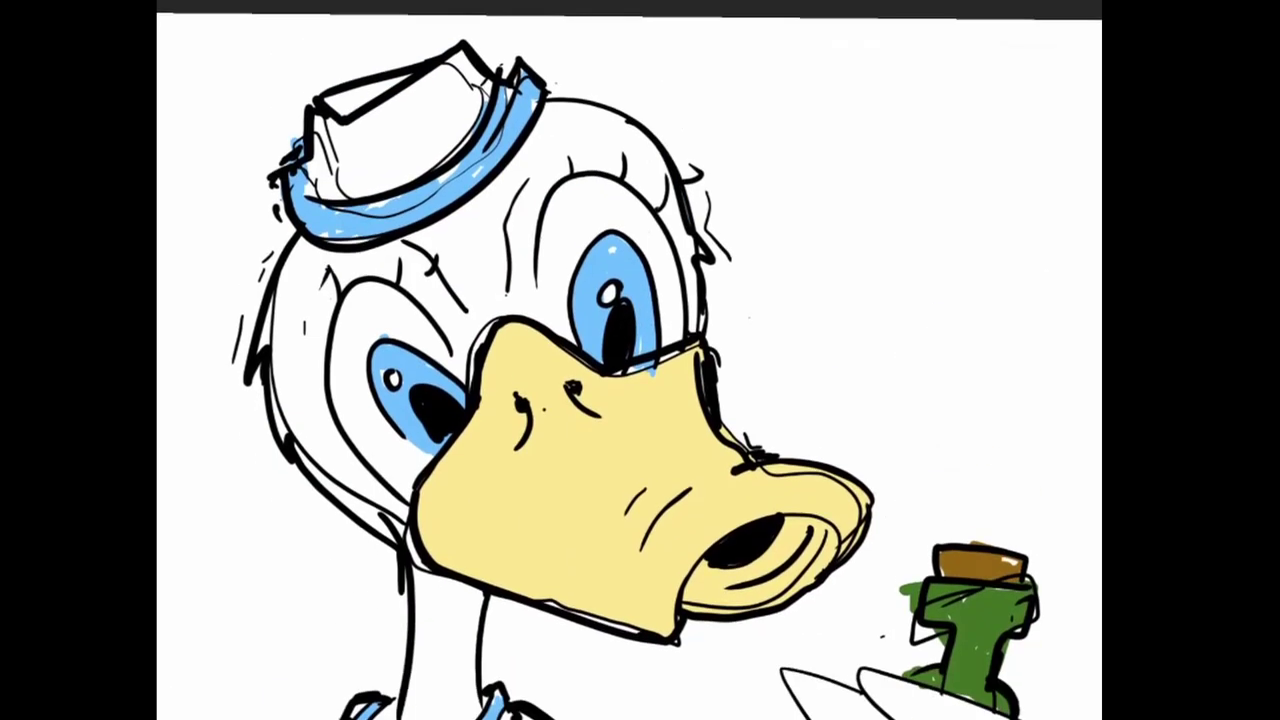
- Add red vein strokes around the left and right eyes
left_click_drag(362, 410, 342, 430)
left_click_drag(338, 356, 350, 362)
left_click_drag(592, 206, 620, 184)
left_click_drag(650, 214, 638, 230)
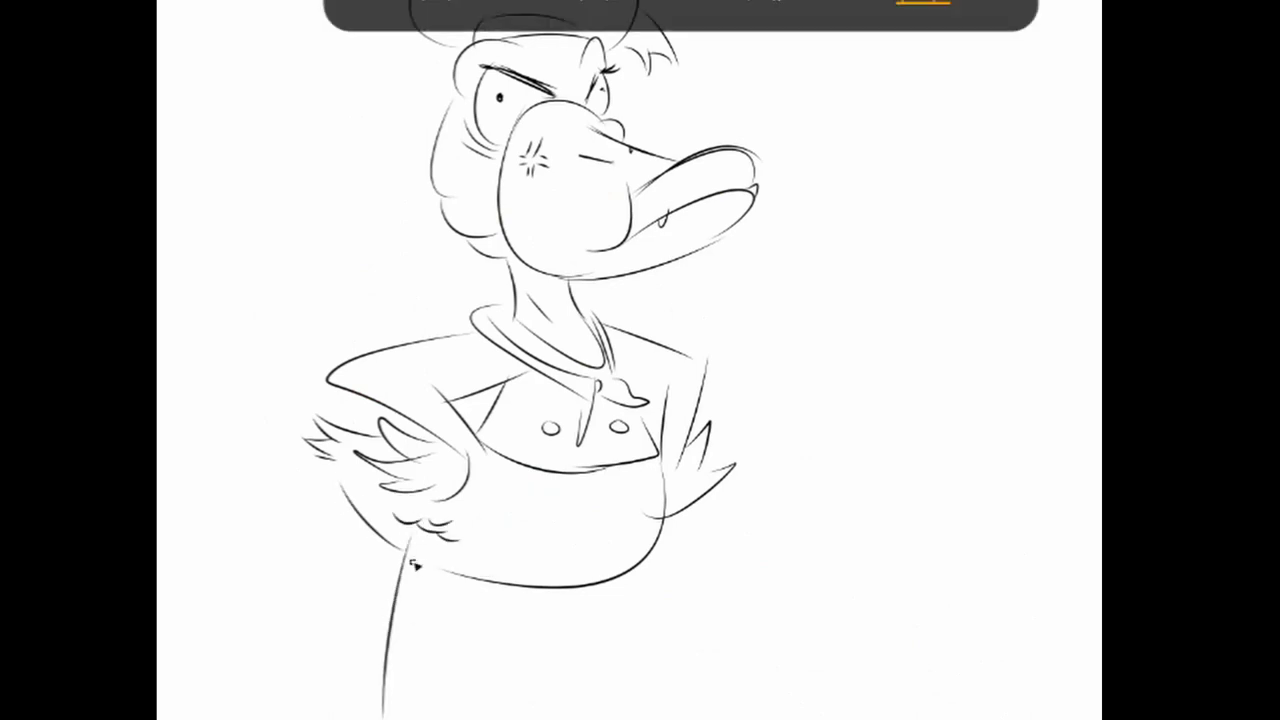
- Draw the duck's leg and foot, then apply a transform to the sketch
mouse_move(557, 592)
left_mouse_down()
mouse_move(640, 705)
mouse_move(727, 712)
left_mouse_up()
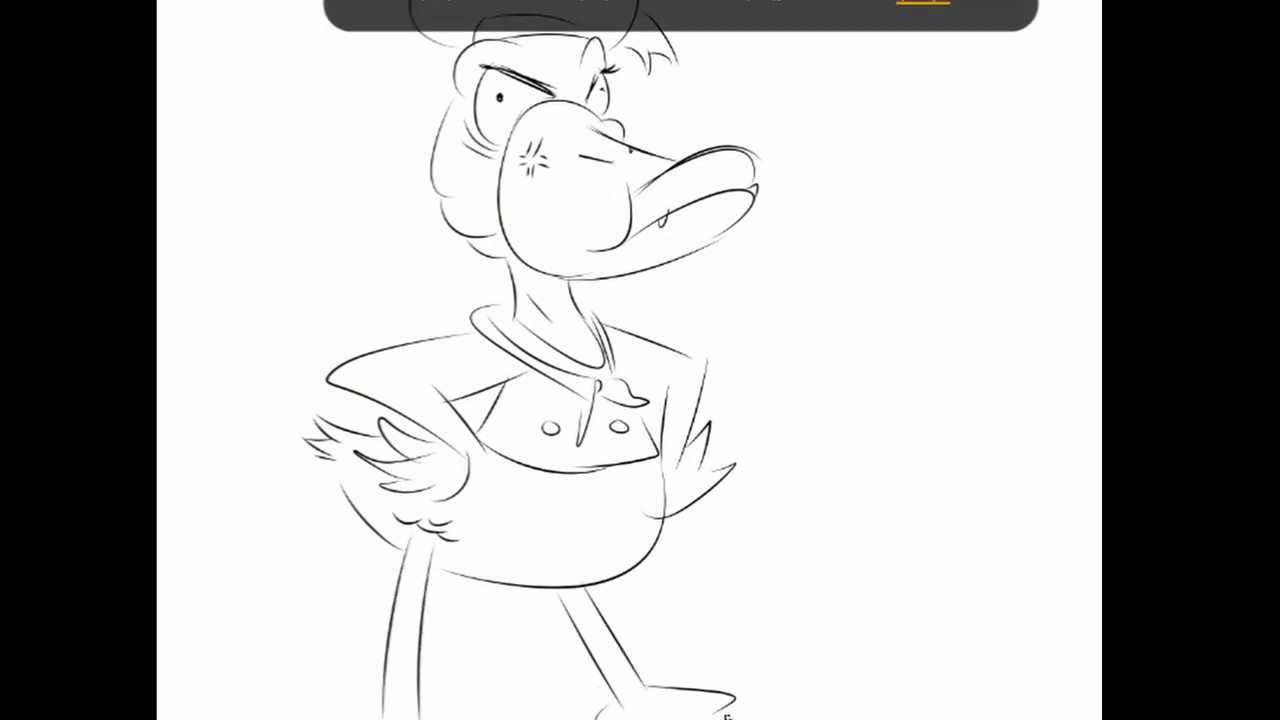
key("ctrl+t")
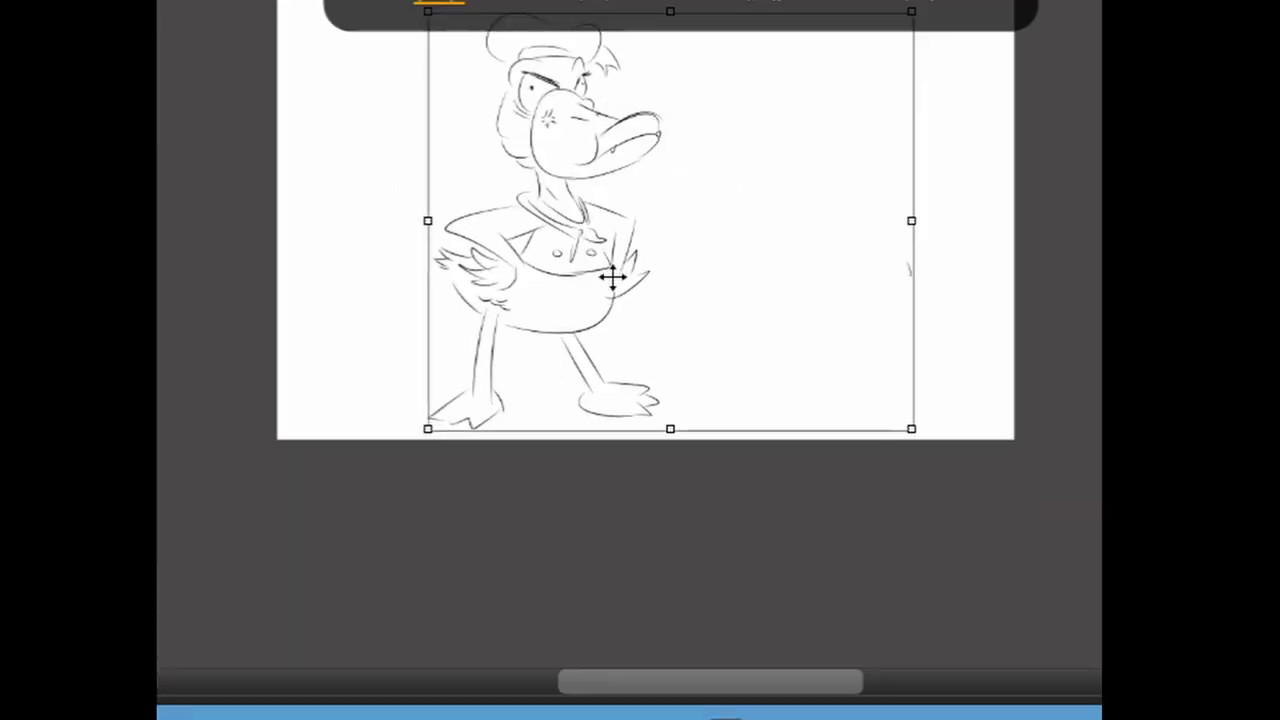
key("Return")
- Paint grey shading along the back of the duck's head, discarding a stray puff stroke
scroll(723, 200, "up", 3)
left_click_drag(730, 150, 655, 97)
key("ctrl+z")
scroll(656, 97, "down", 3)
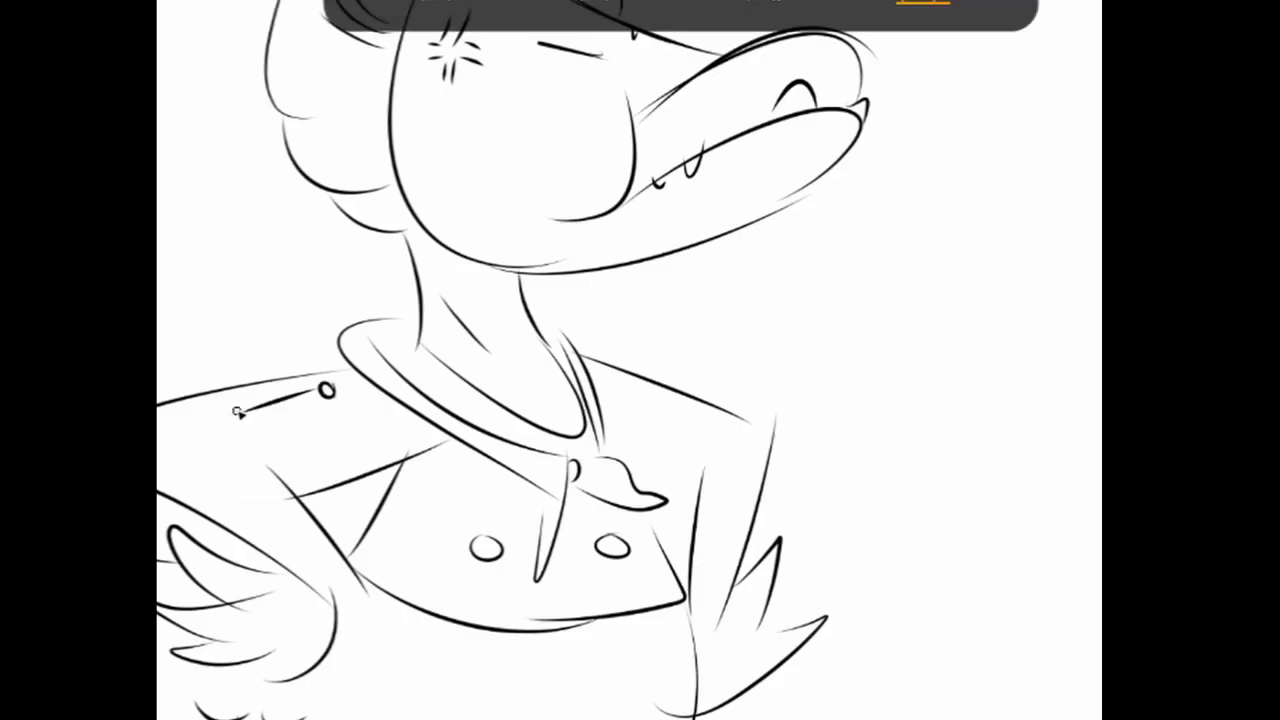
scroll(378, 138, "up", 3)
mouse_move(495, 175)
left_mouse_down()
mouse_move(490, 350)
mouse_move(540, 418)
mouse_move(495, 150)
mouse_move(640, 110)
left_mouse_up()
- Shade the hat, hair tuft and neck grey, and redraw the closed eye
left_click_drag(440, 90, 640, 112)
left_click_drag(725, 105, 780, 160)
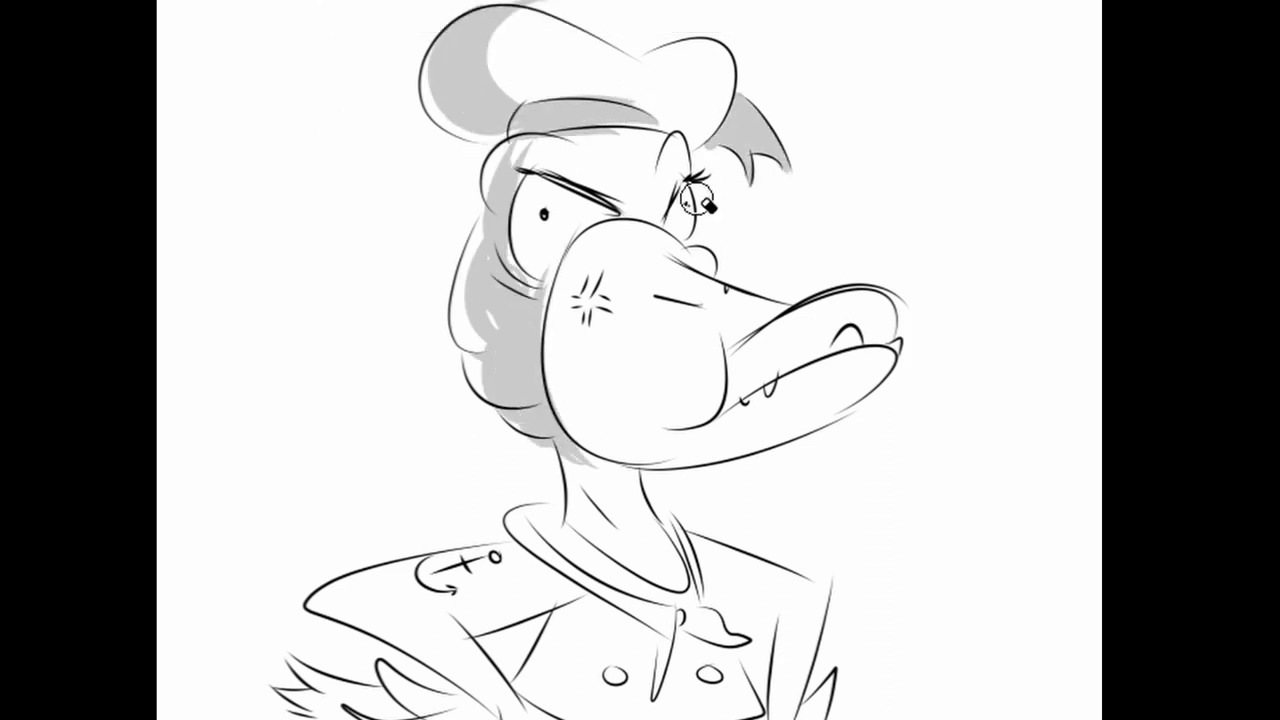
left_click_drag(585, 460, 665, 590)
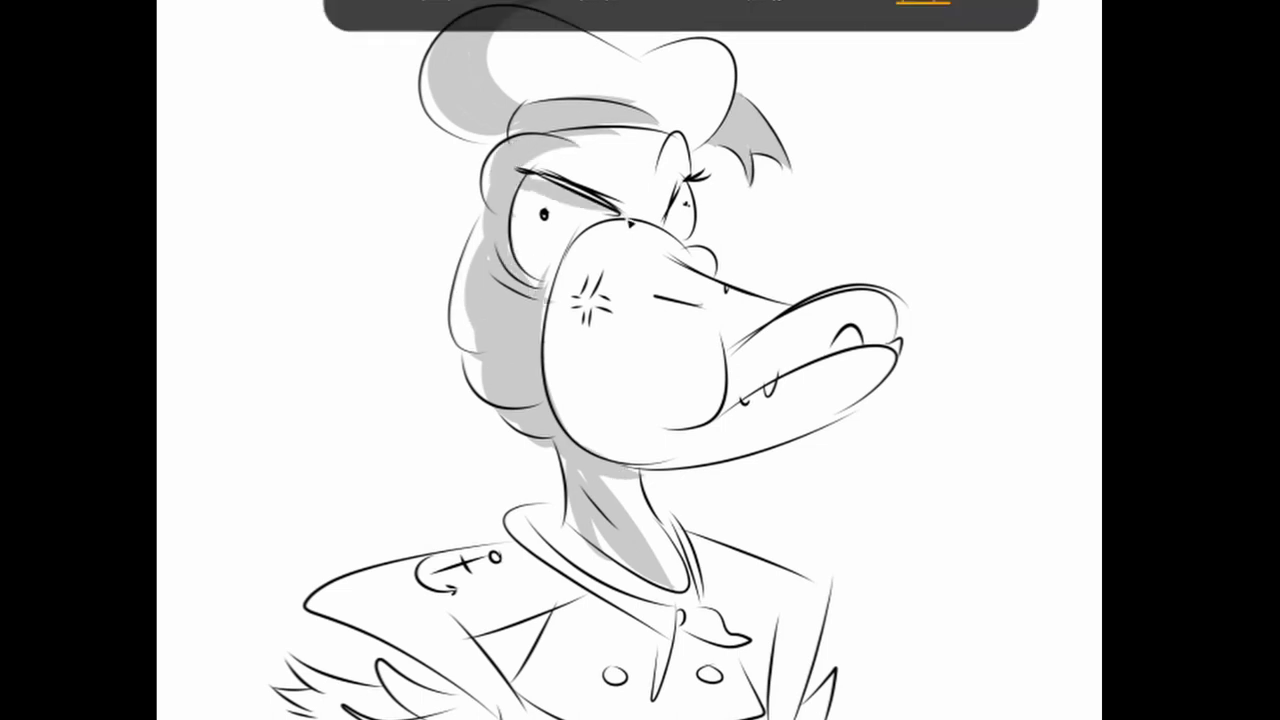
left_click_drag(655, 300, 700, 310)
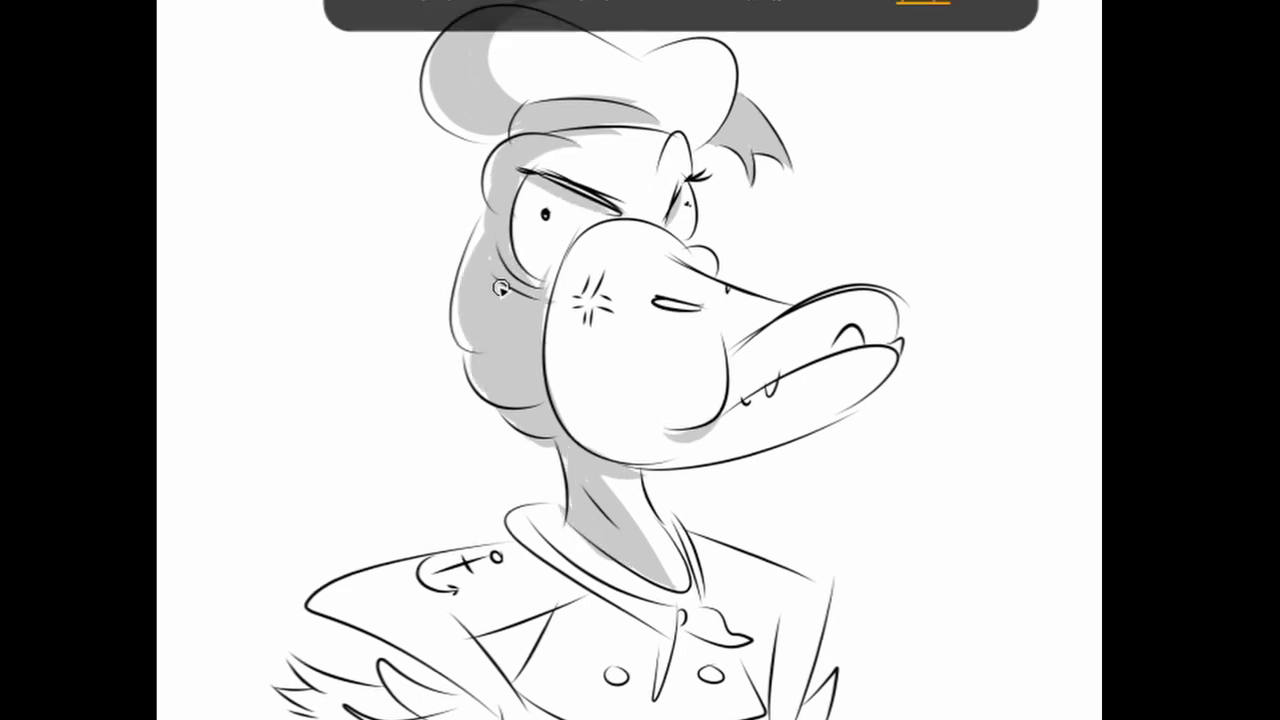
- Shade grey below the collar, down the chest and along the left shoulder
scroll(540, 340, "down", 5)
left_click_drag(575, 362, 475, 392)
left_click_drag(665, 360, 550, 430)
left_click_drag(565, 375, 520, 460)
left_click_drag(470, 375, 320, 370)
- Shade the wing, under the feathers and the belly curves grey
mouse_move(460, 470)
left_mouse_down()
mouse_move(422, 494)
mouse_move(314, 486)
mouse_move(375, 450)
mouse_move(350, 480)
mouse_move(452, 563)
mouse_move(400, 555)
left_mouse_up()
left_click_drag(345, 495, 335, 550)
left_click_drag(523, 470, 490, 615)
left_click_drag(470, 530, 485, 555)
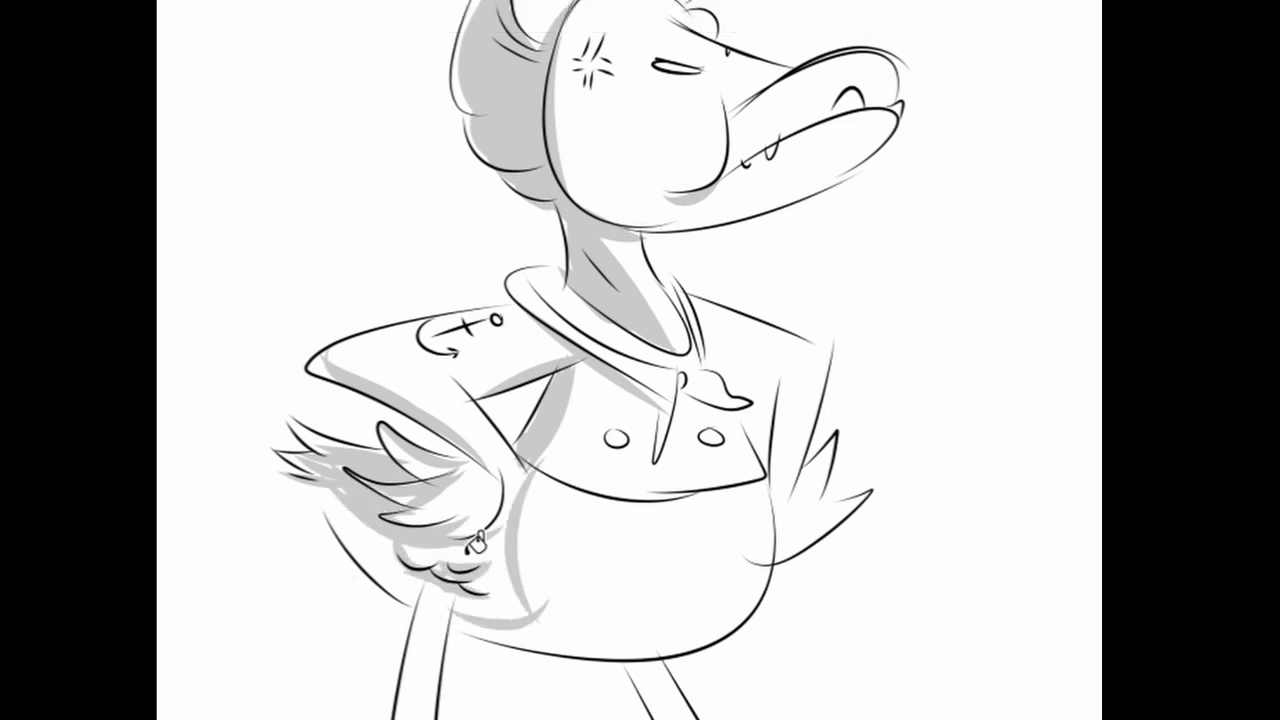
left_click_drag(519, 490, 425, 605)
left_click_drag(345, 500, 430, 590)
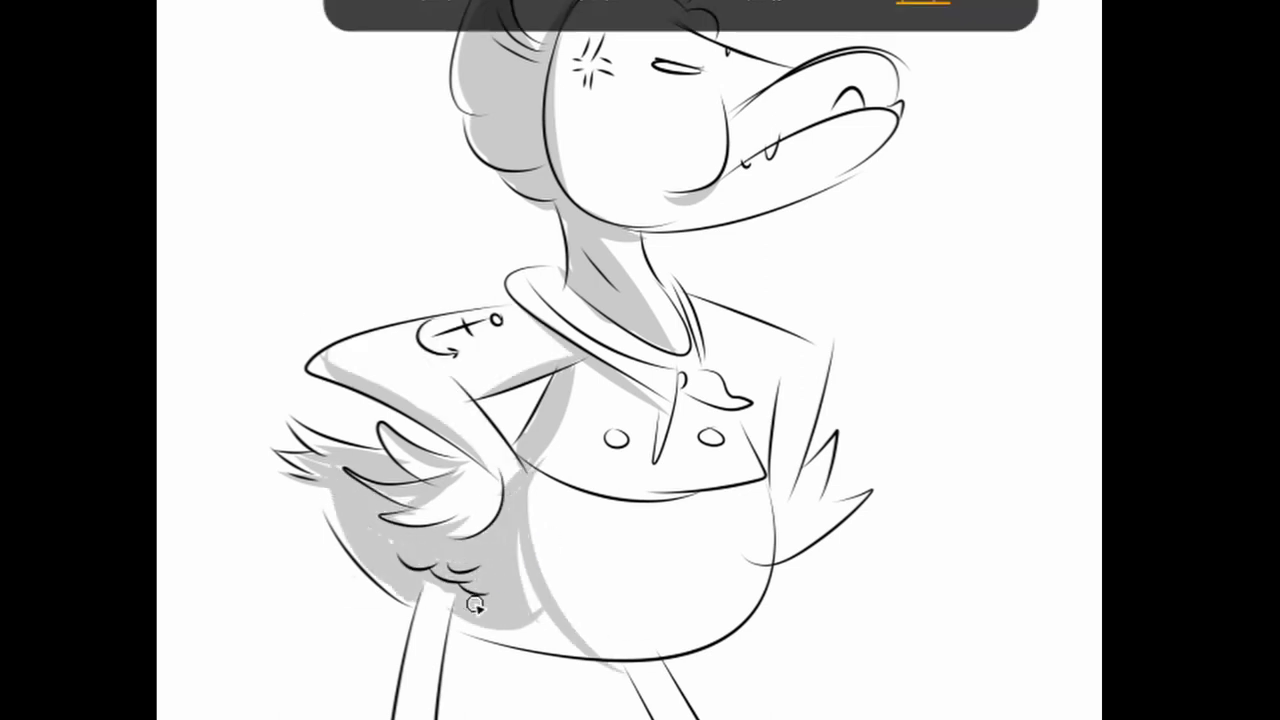
left_click_drag(520, 500, 586, 630)
mouse_move(335, 360)
left_mouse_down()
mouse_move(530, 320)
mouse_move(640, 345)
left_mouse_up()
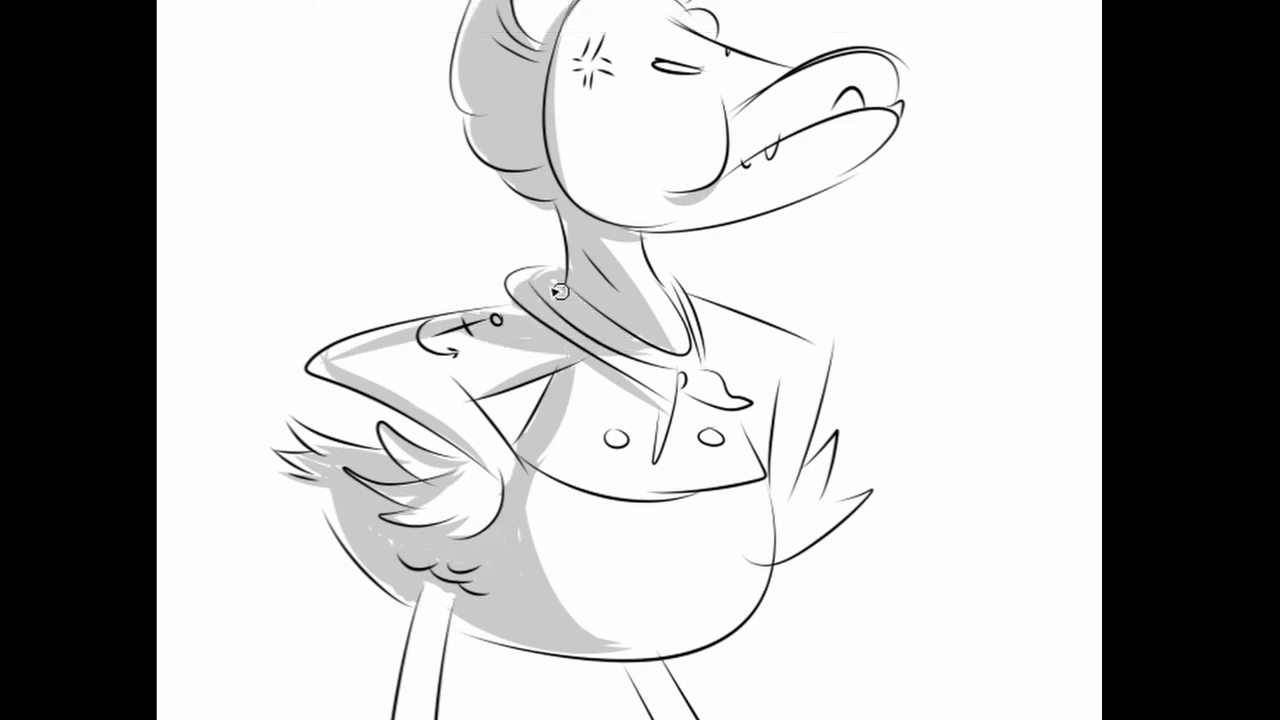
- Shade both legs and feet grey
scroll(778, 480, "down", 5)
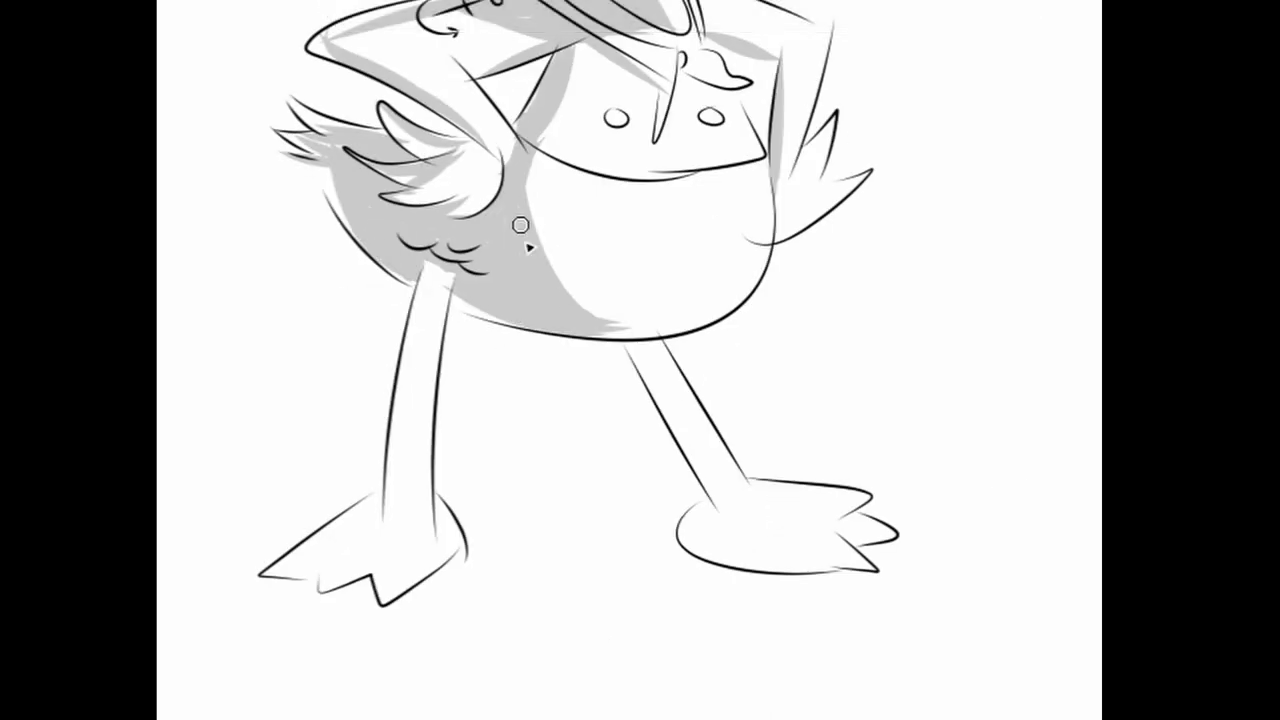
mouse_move(397, 358)
left_mouse_down()
mouse_move(286, 557)
mouse_move(400, 486)
left_mouse_up()
mouse_move(640, 350)
left_mouse_down()
mouse_move(837, 551)
mouse_move(710, 500)
mouse_move(686, 531)
mouse_move(850, 568)
left_mouse_up()
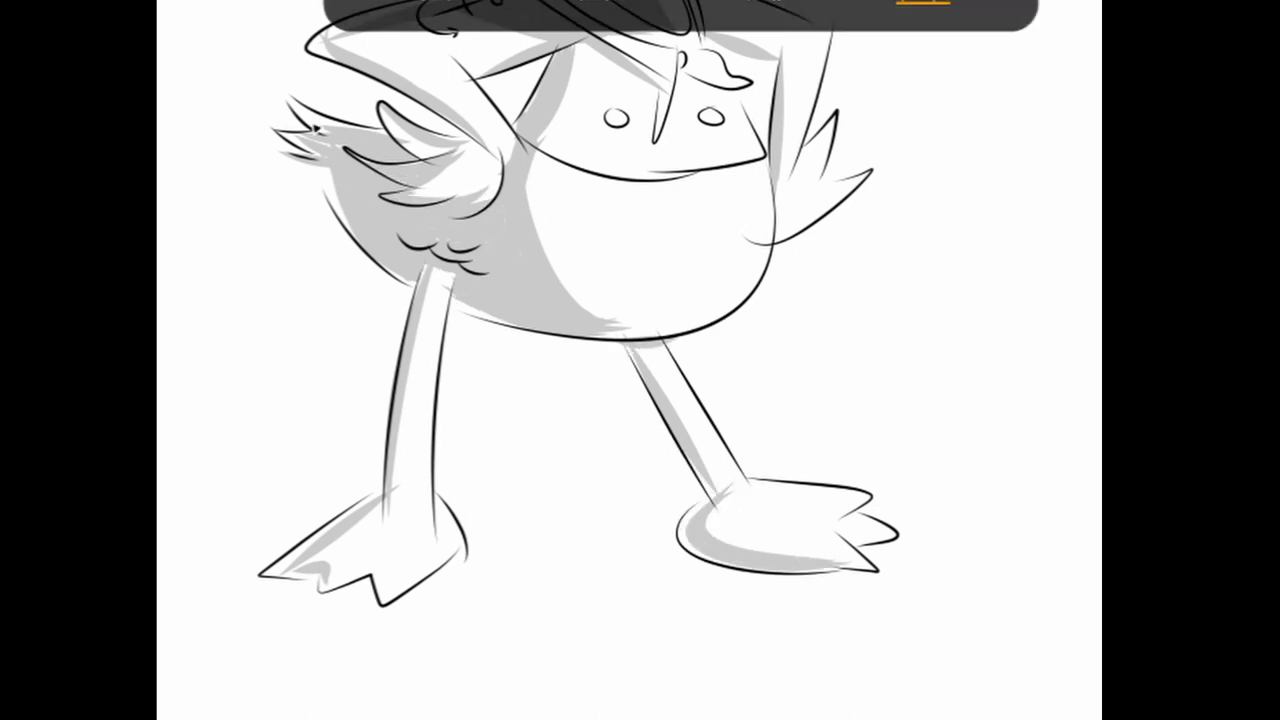
- Paint a soft grey ground shadow beneath the duck's feet
scroll(598, 235, "up", 5)
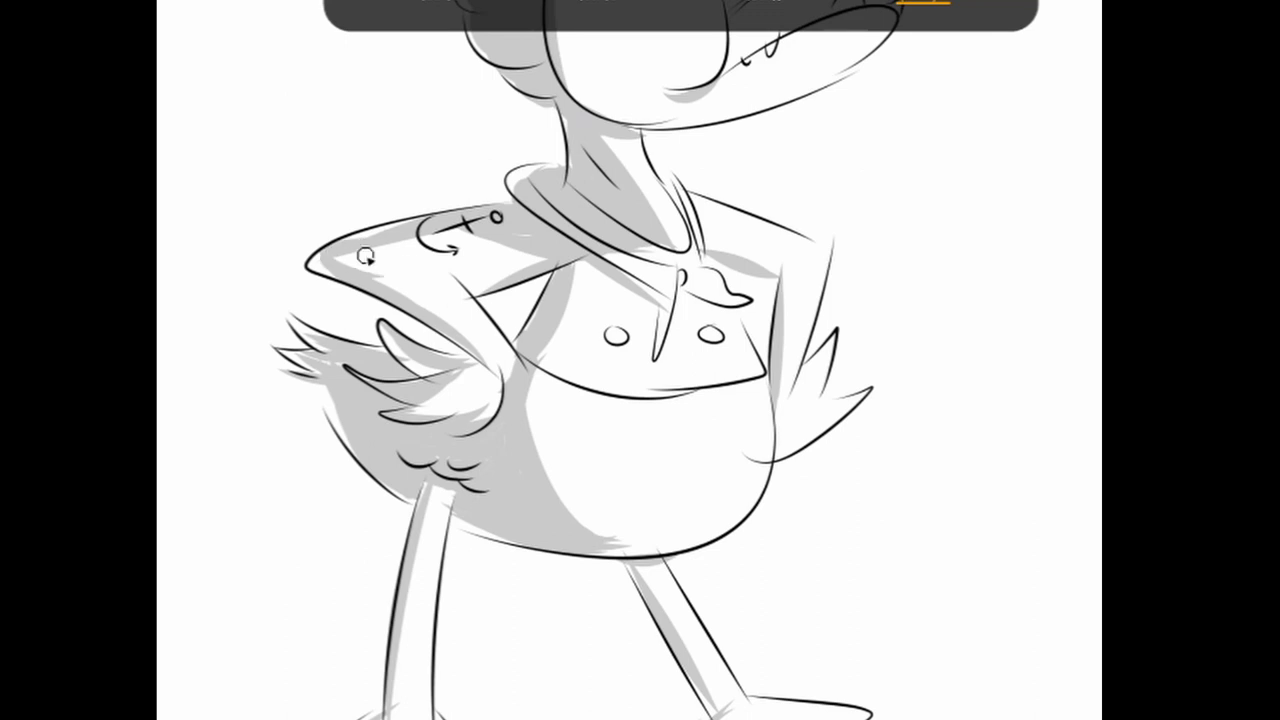
scroll(574, 175, "up", 3)
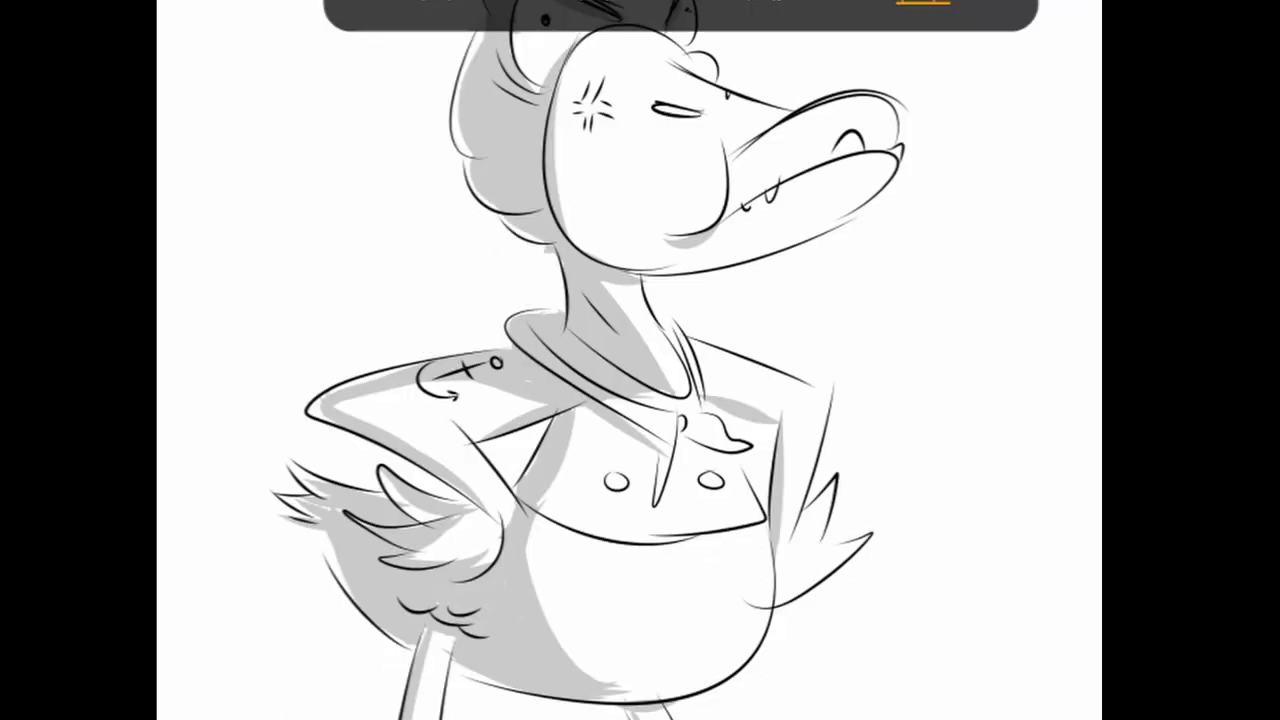
scroll(530, 320, "down", 2)
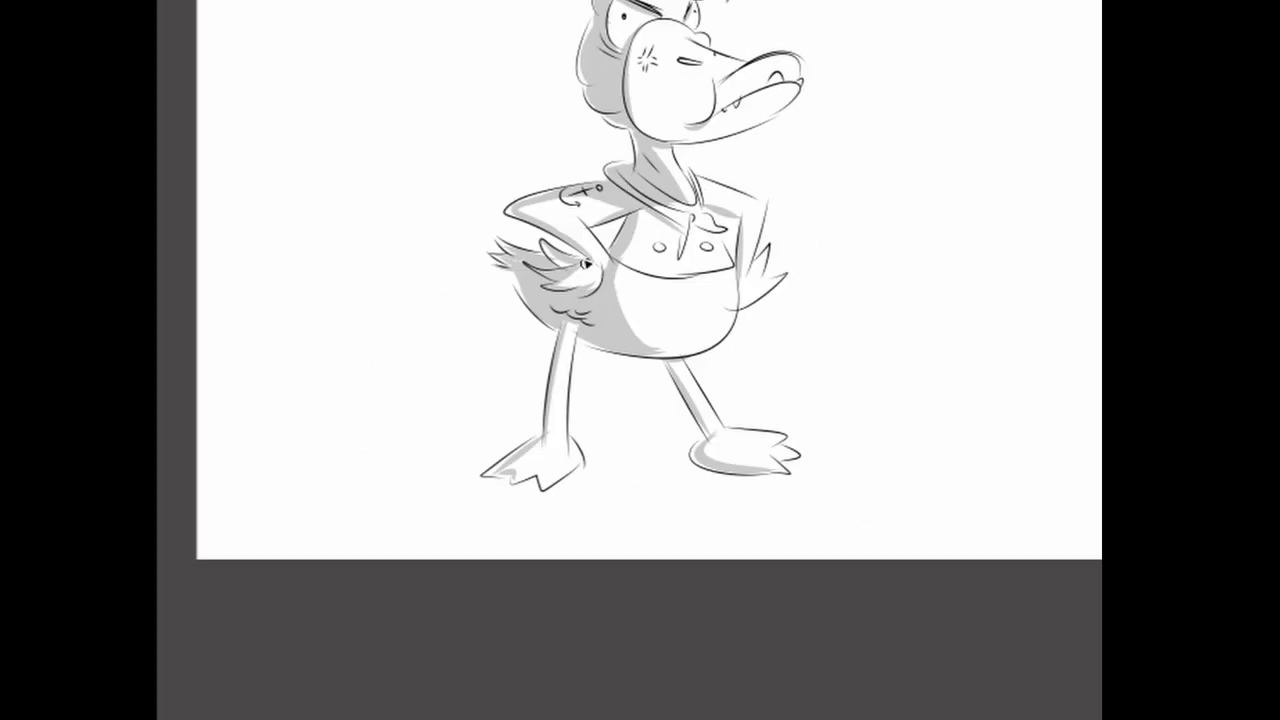
mouse_move(470, 478)
left_mouse_down()
mouse_move(670, 478)
mouse_move(543, 480)
left_mouse_up()
left_click_drag(389, 486, 435, 486)
scroll(435, 486, "up", 2)
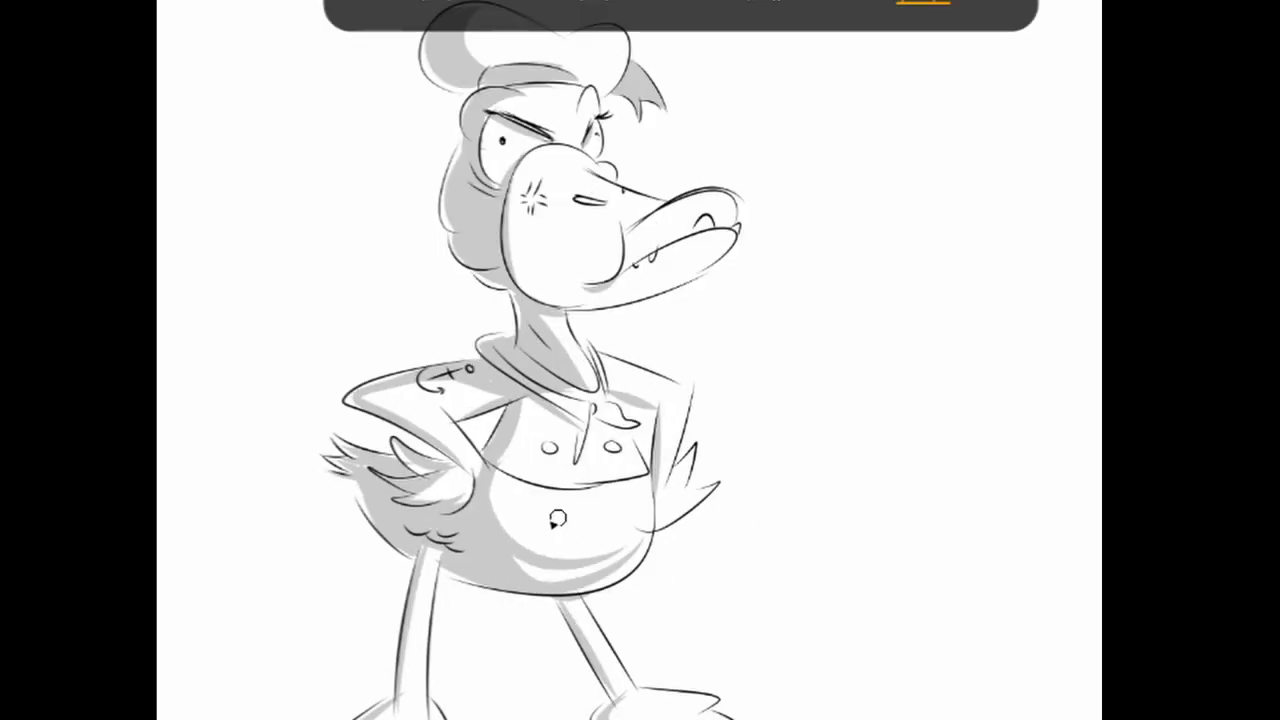